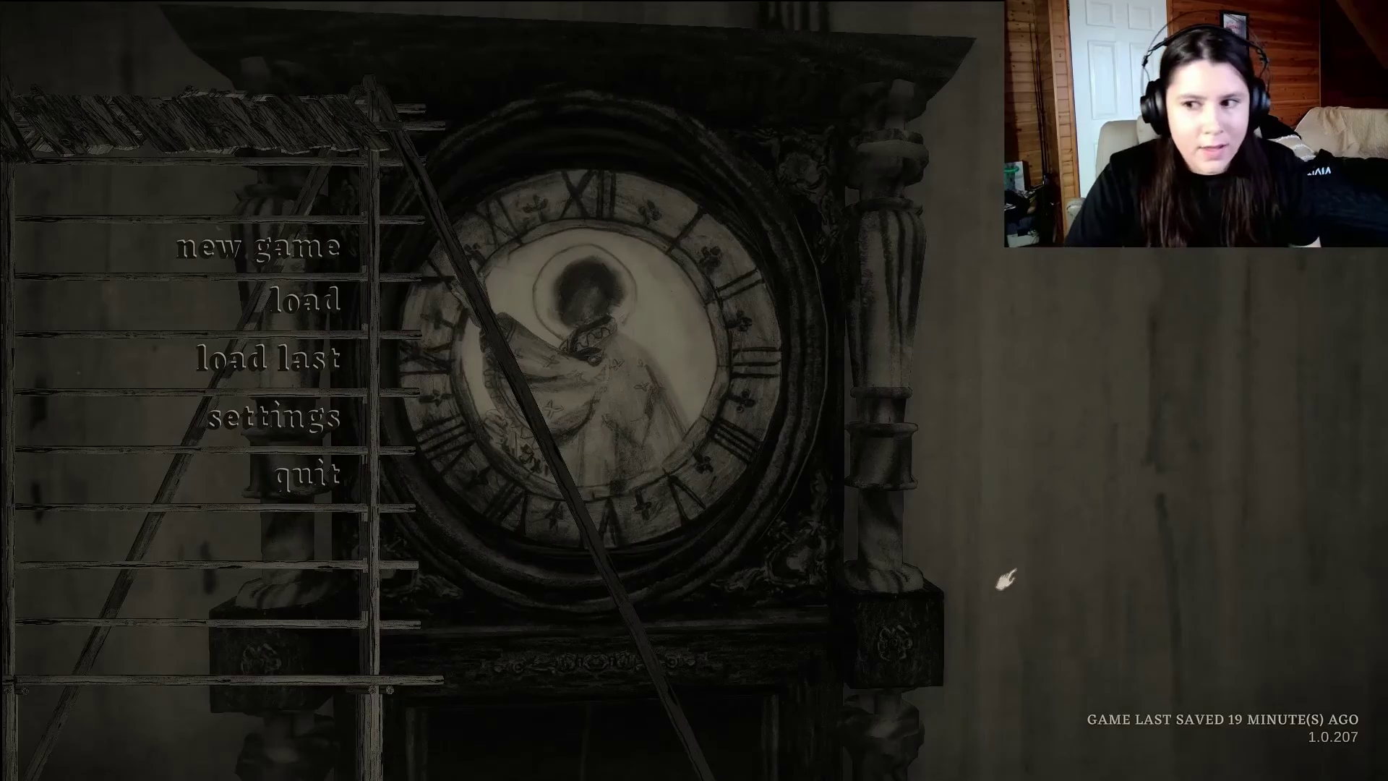
{"action": "key", "text": "Escape"}
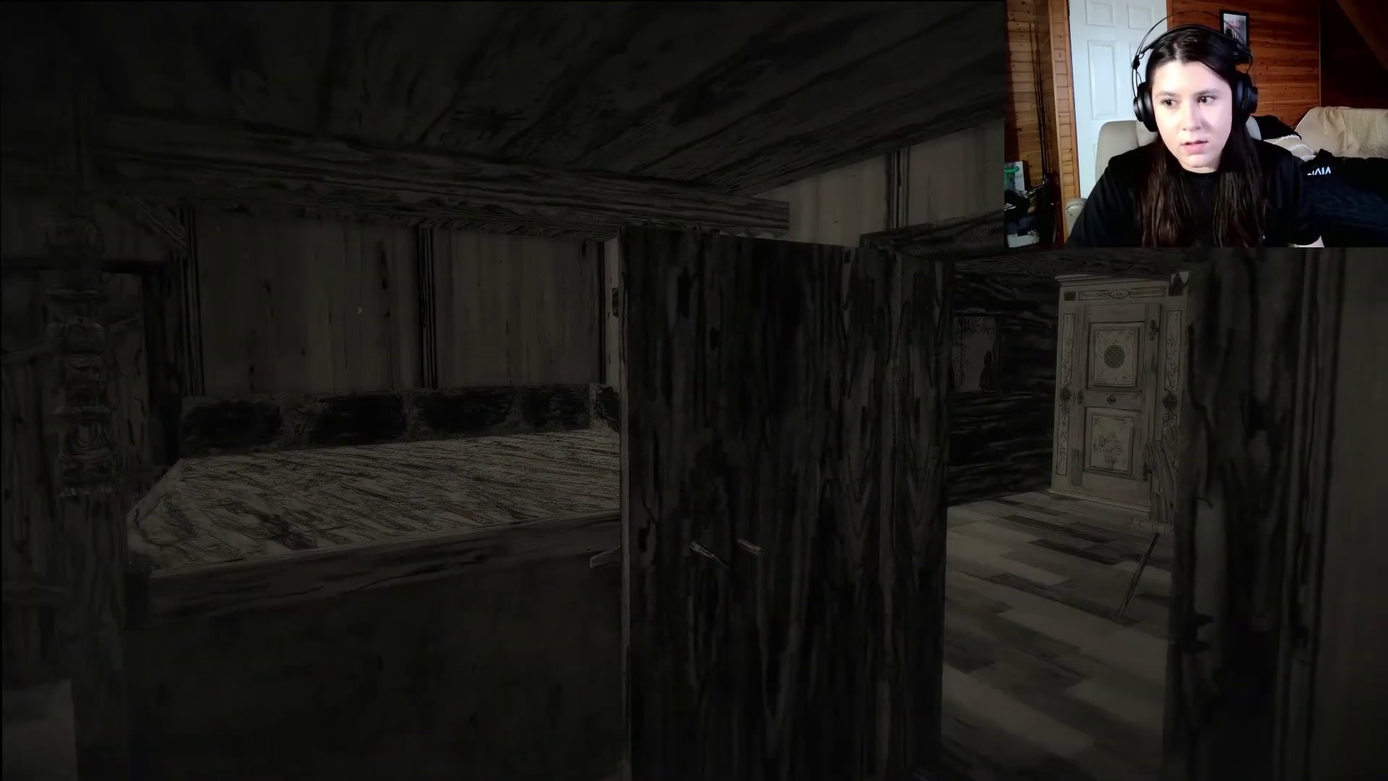
{"action": "key", "text": "w"}
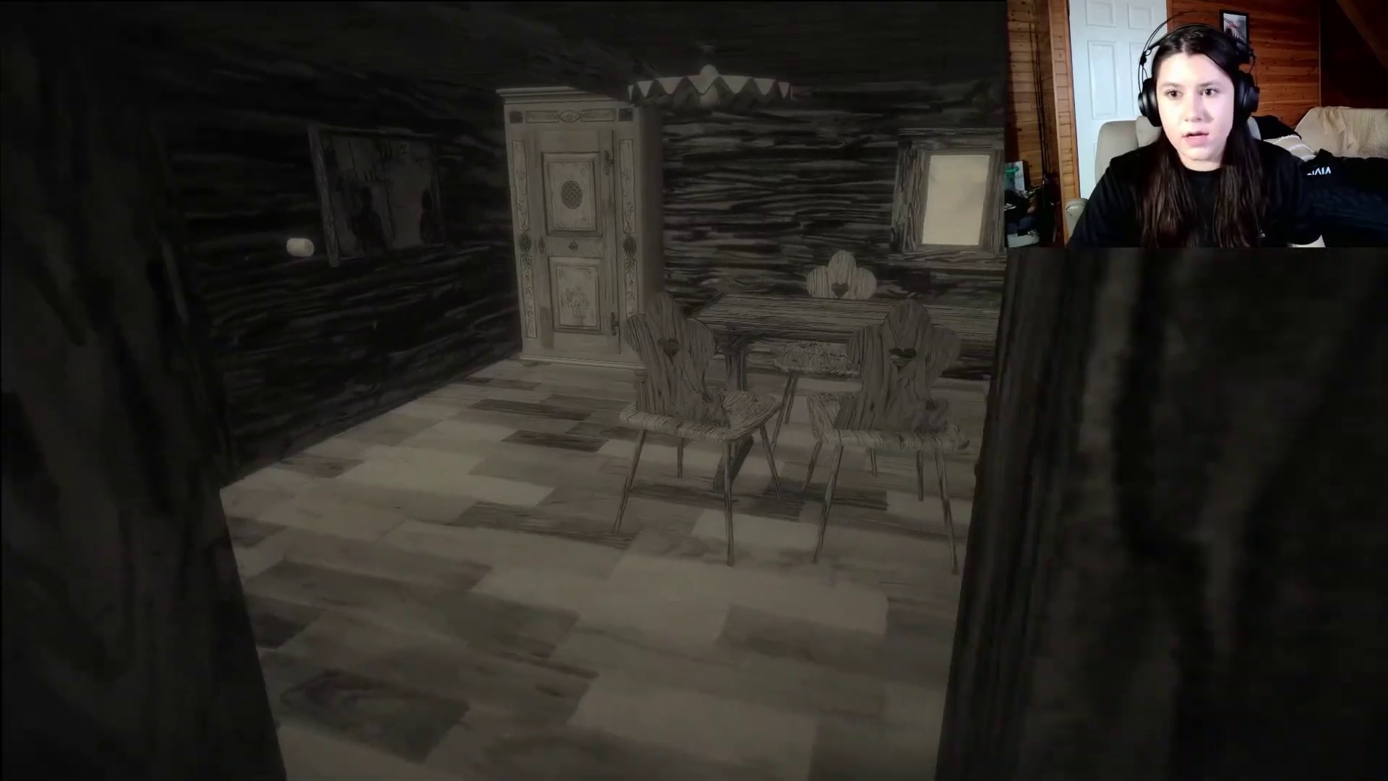
{"action": "key", "text": "w"}
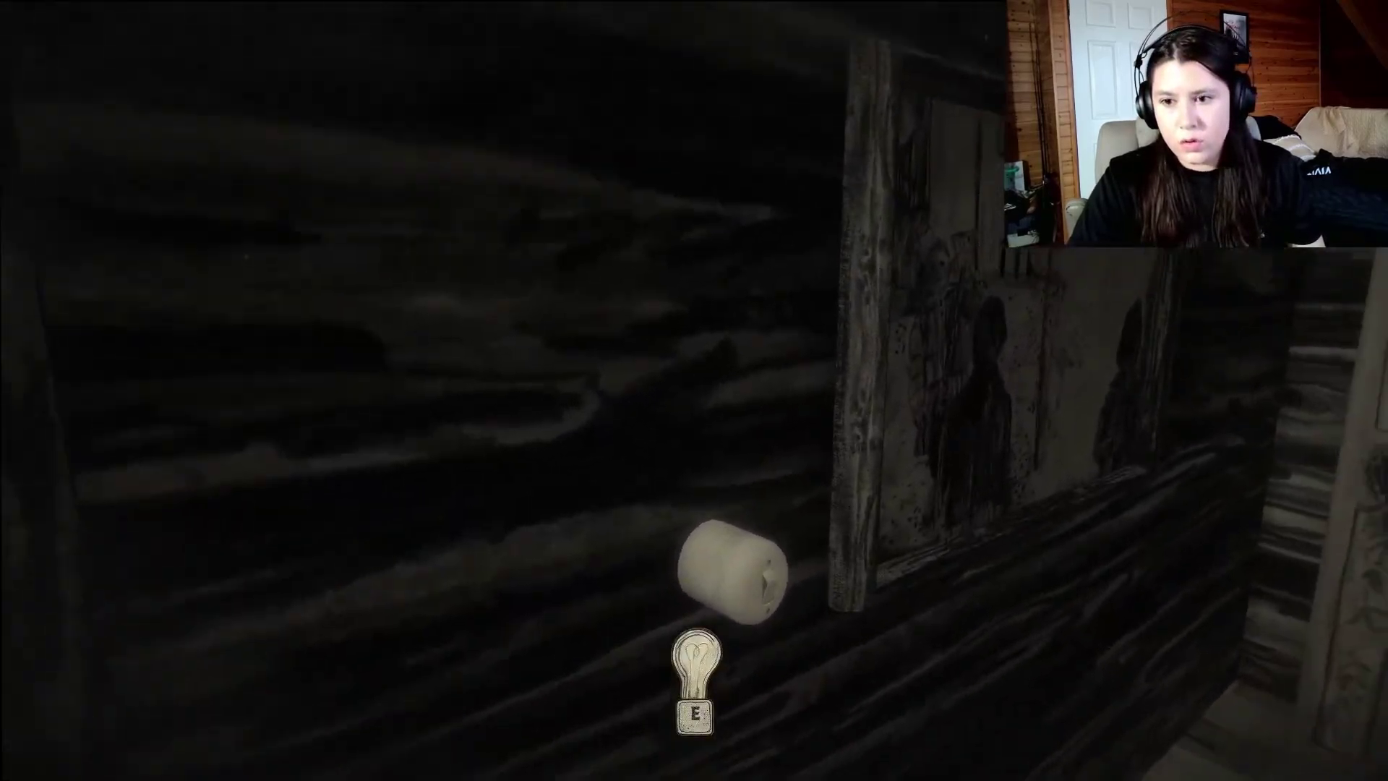
{"action": "key", "text": "e"}
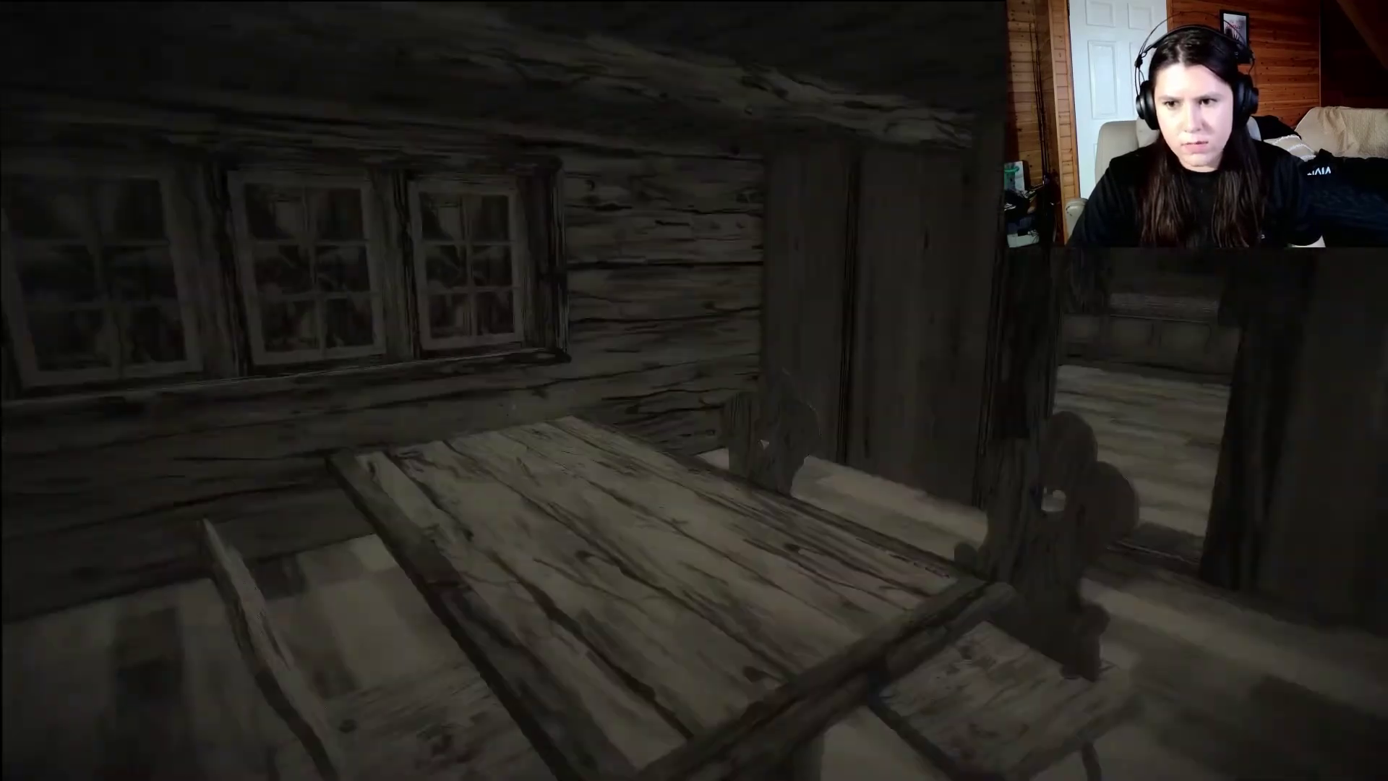
{"action": "key", "text": "w"}
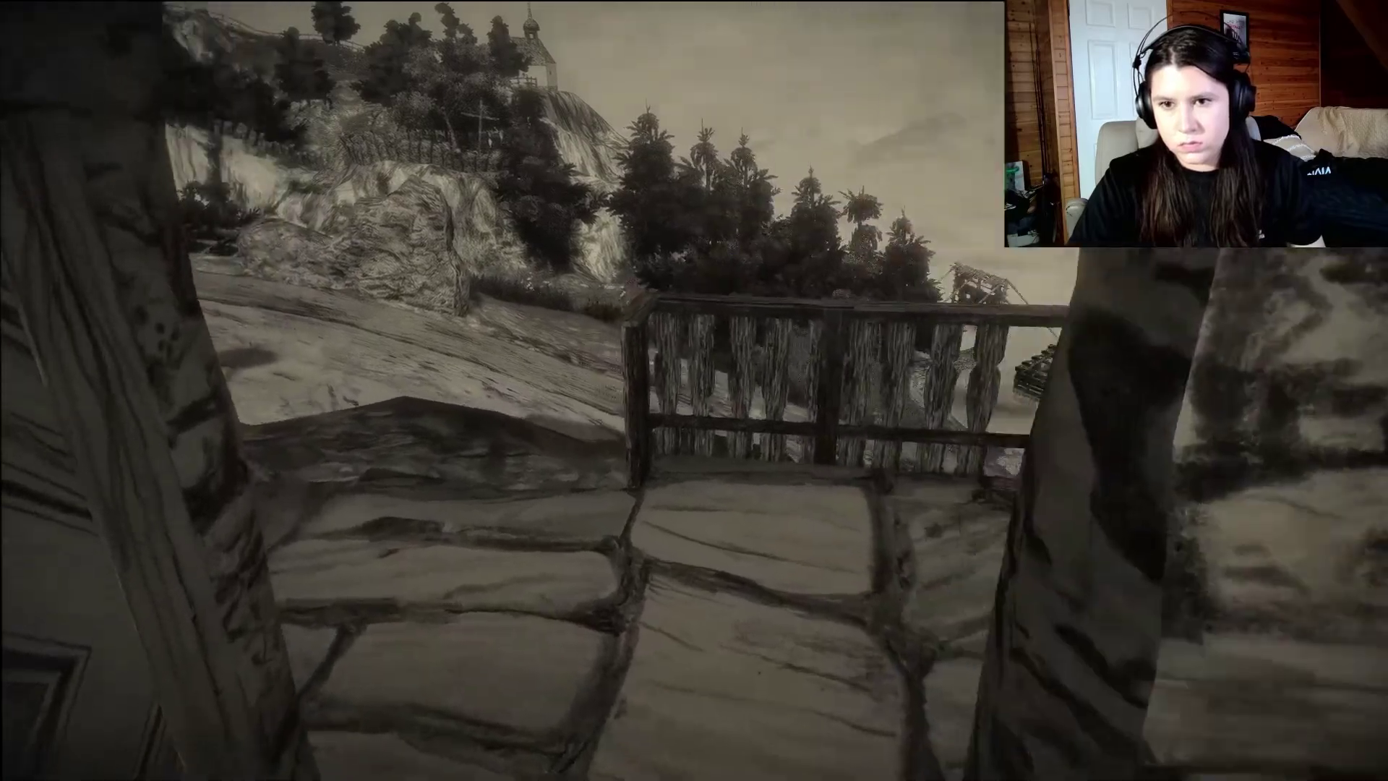
{"action": "left_click_drag", "start_coordinate": [694, 391], "coordinate": [217, 391]}
{"action": "key", "text": "w"}
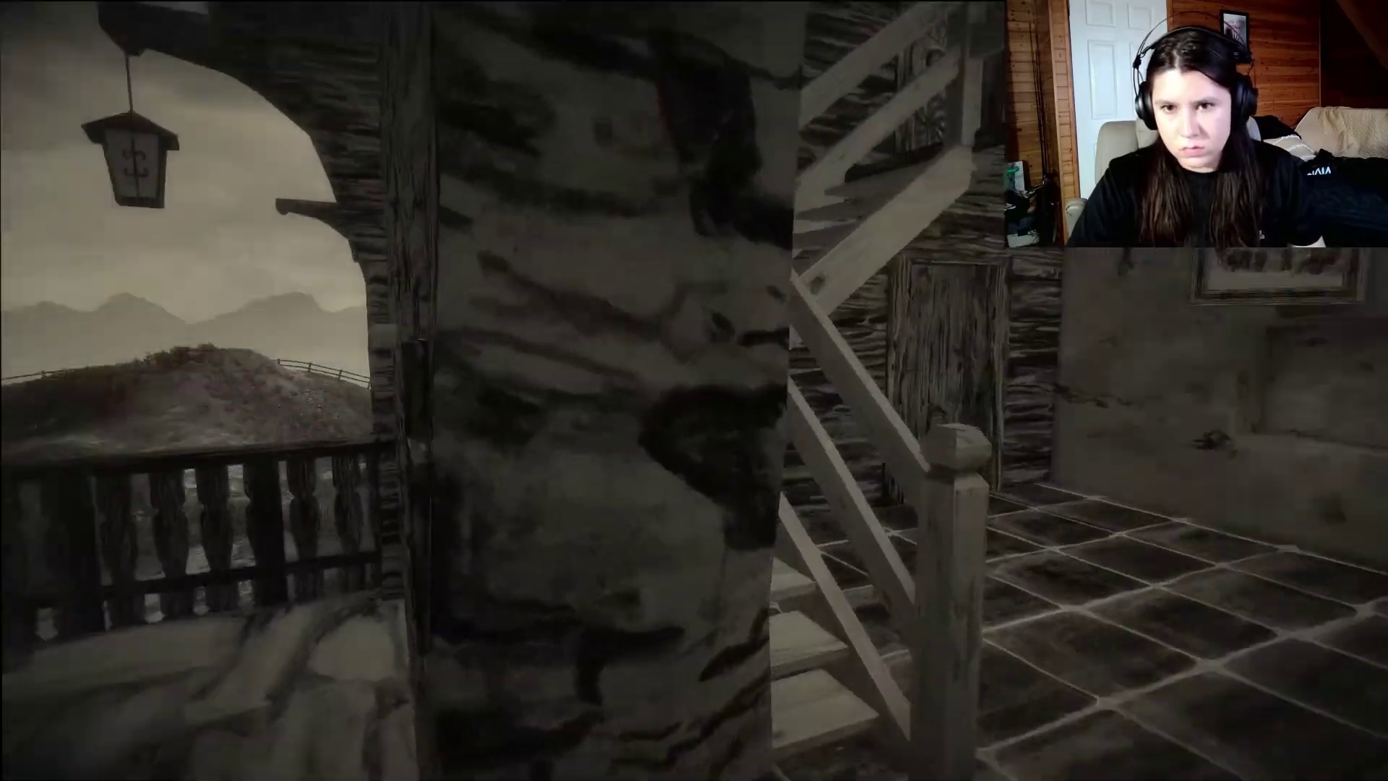
{"action": "key", "text": "w"}
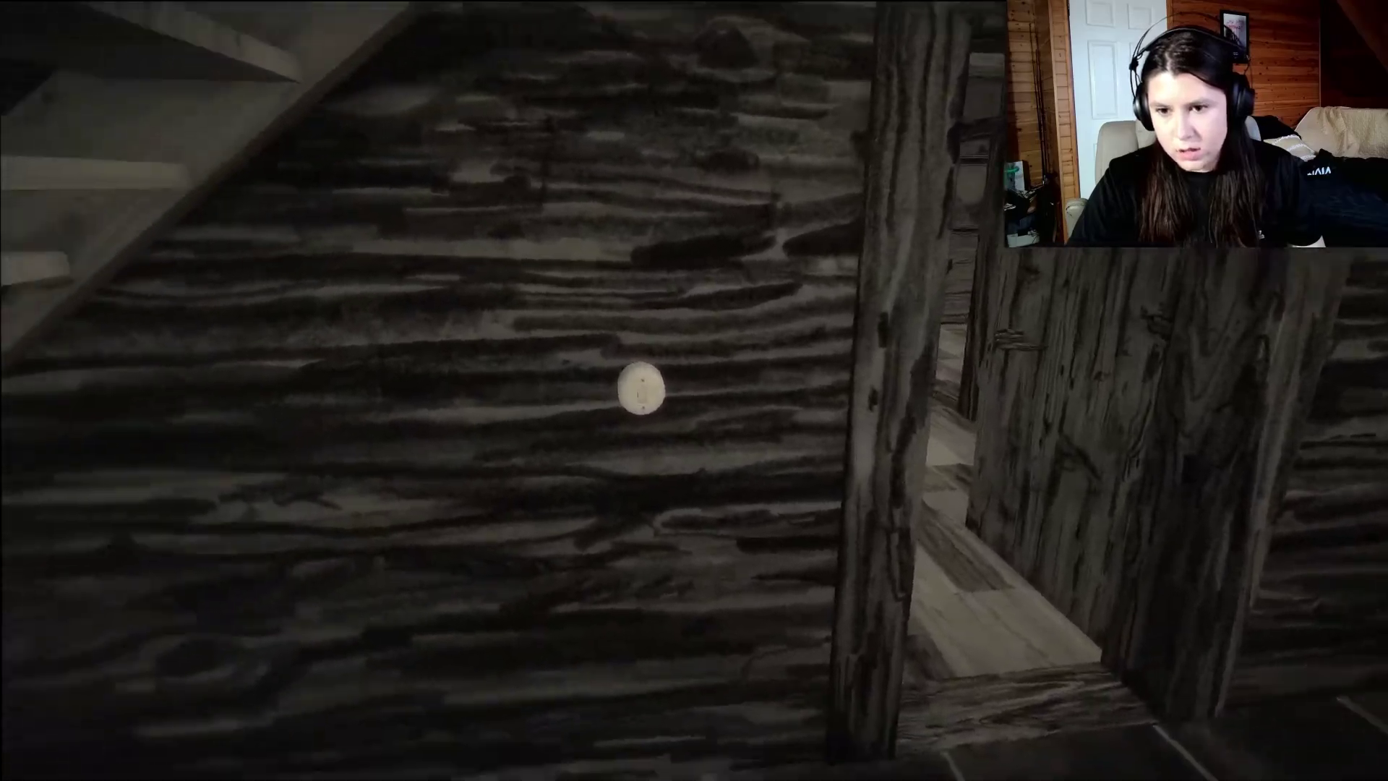
{"action": "mouse_move", "coordinate": [695, 391]}
{"action": "left_mouse_down"}
{"action": "mouse_move", "coordinate": [694, 358]}
{"action": "mouse_move", "coordinate": [434, 391]}
{"action": "left_mouse_up"}
{"action": "key", "text": "w"}
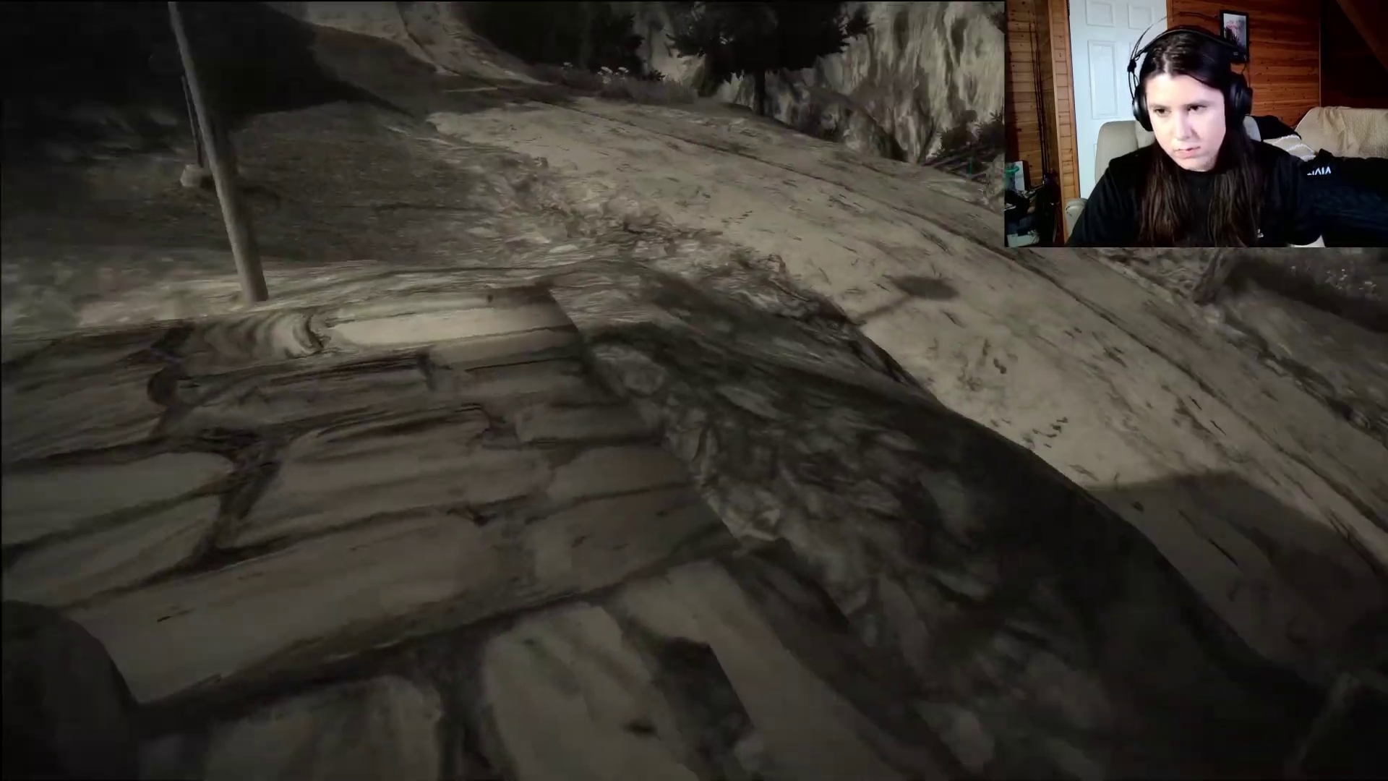
{"action": "left_click_drag", "start_coordinate": [694, 391], "coordinate": [695, 217]}
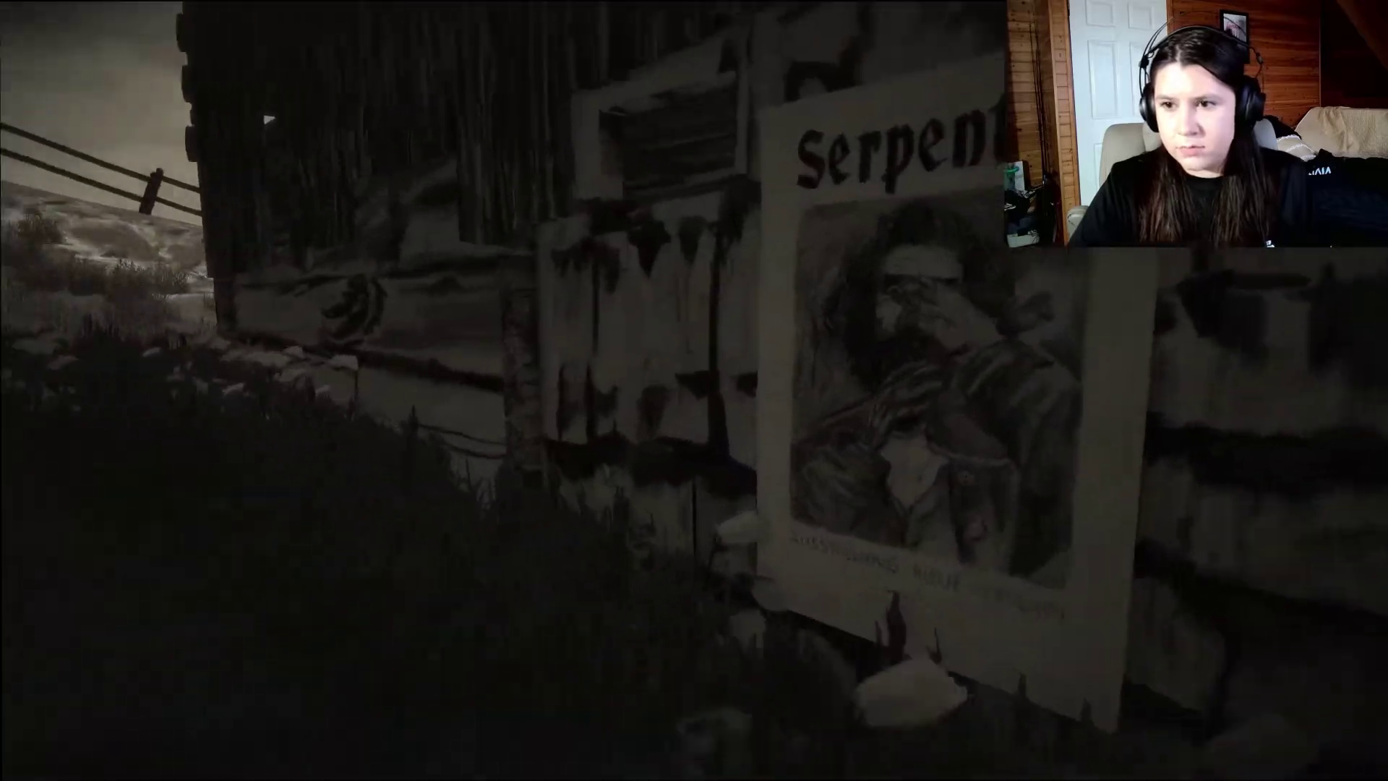
{"action": "key", "text": "e"}
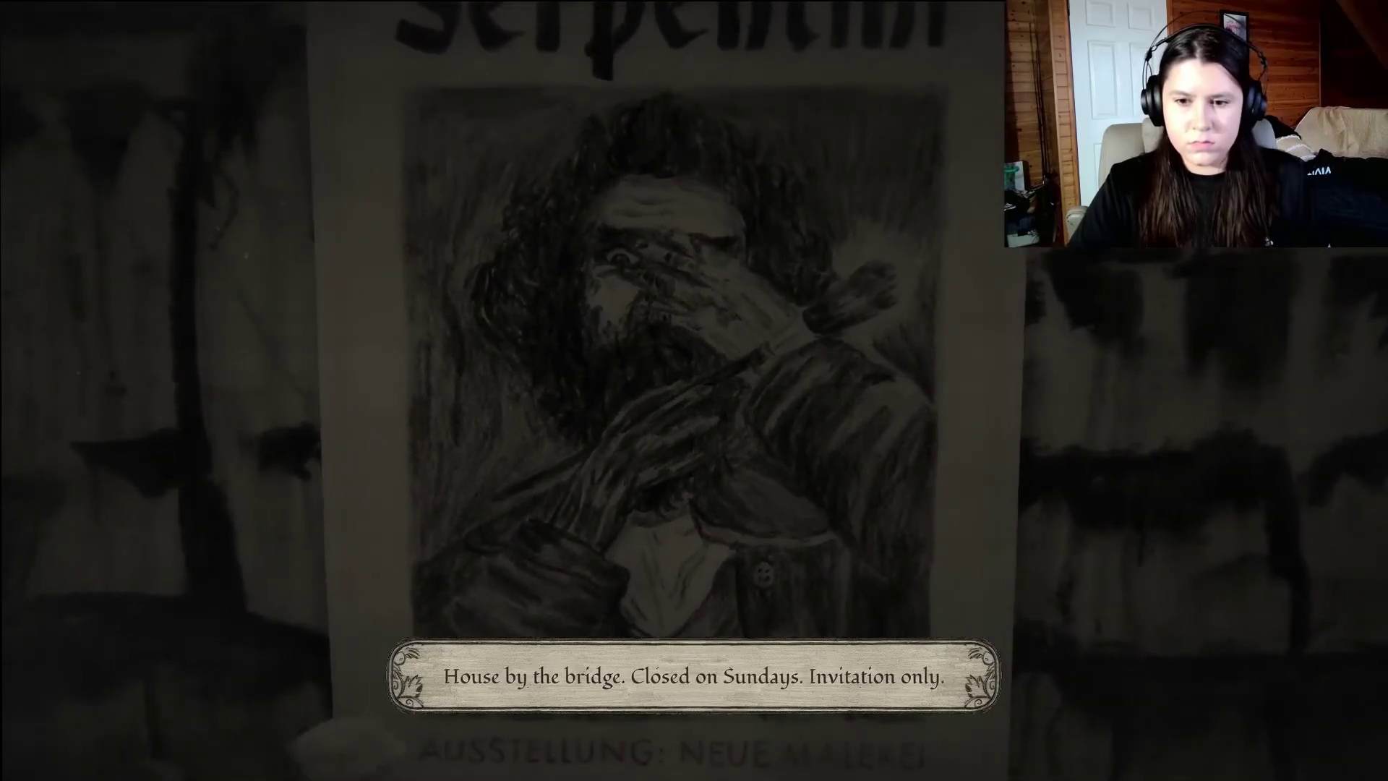
{"action": "key", "text": "e"}
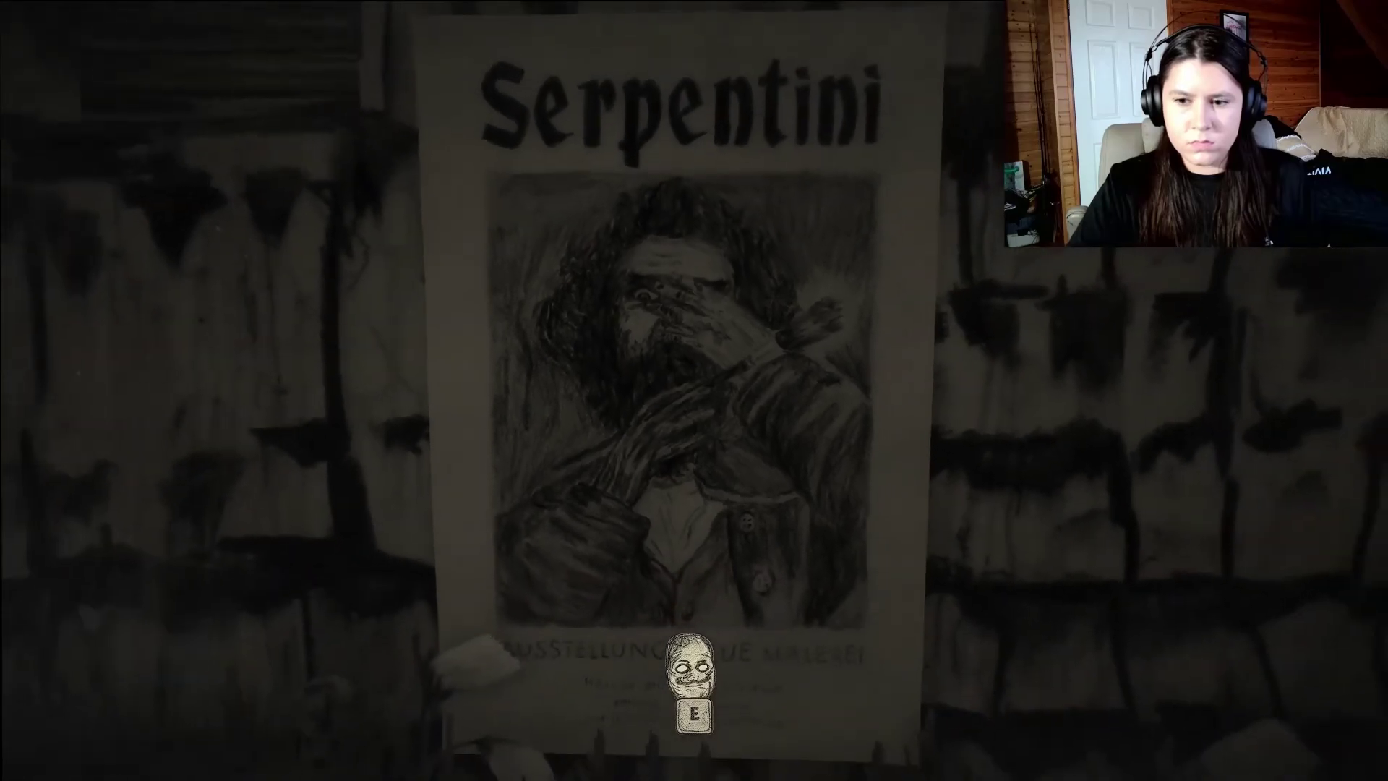
{"action": "key", "text": "w"}
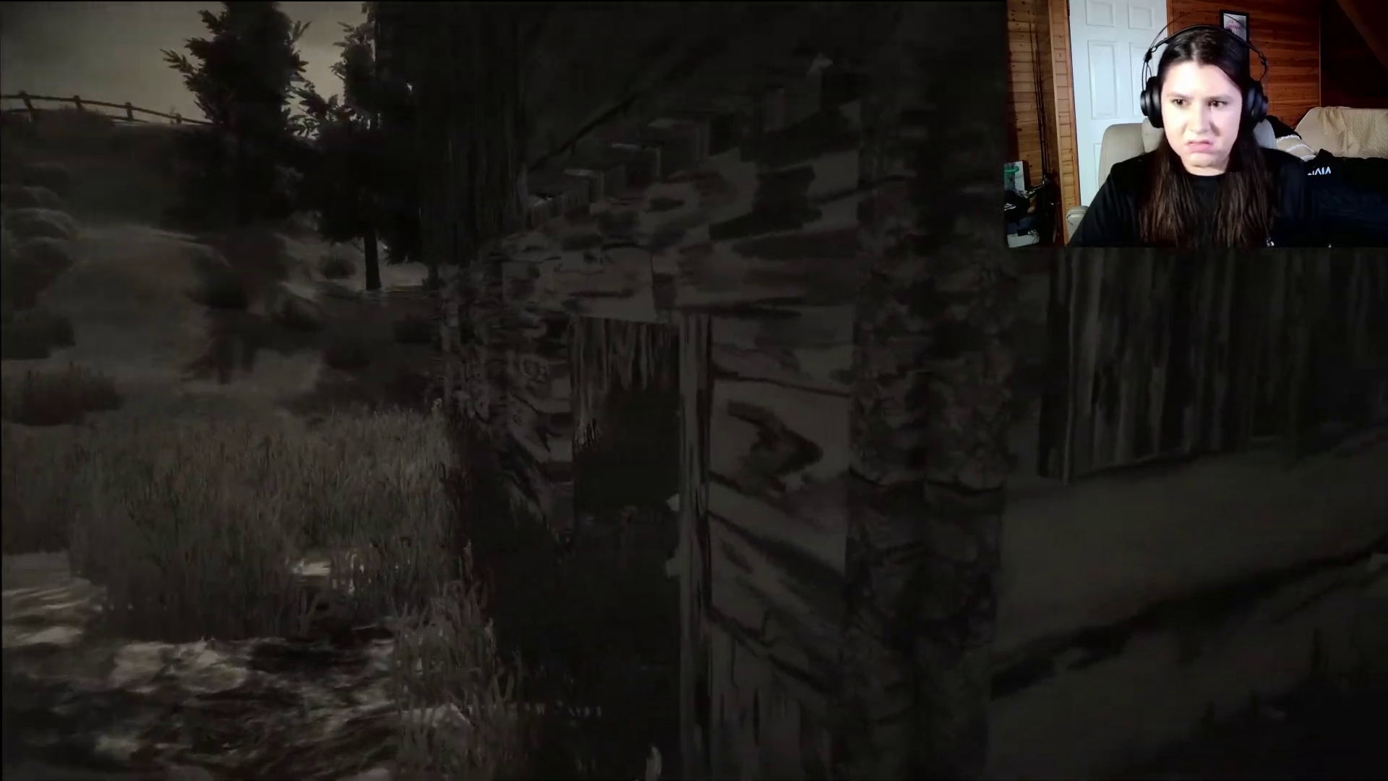
{"action": "key", "text": "w"}
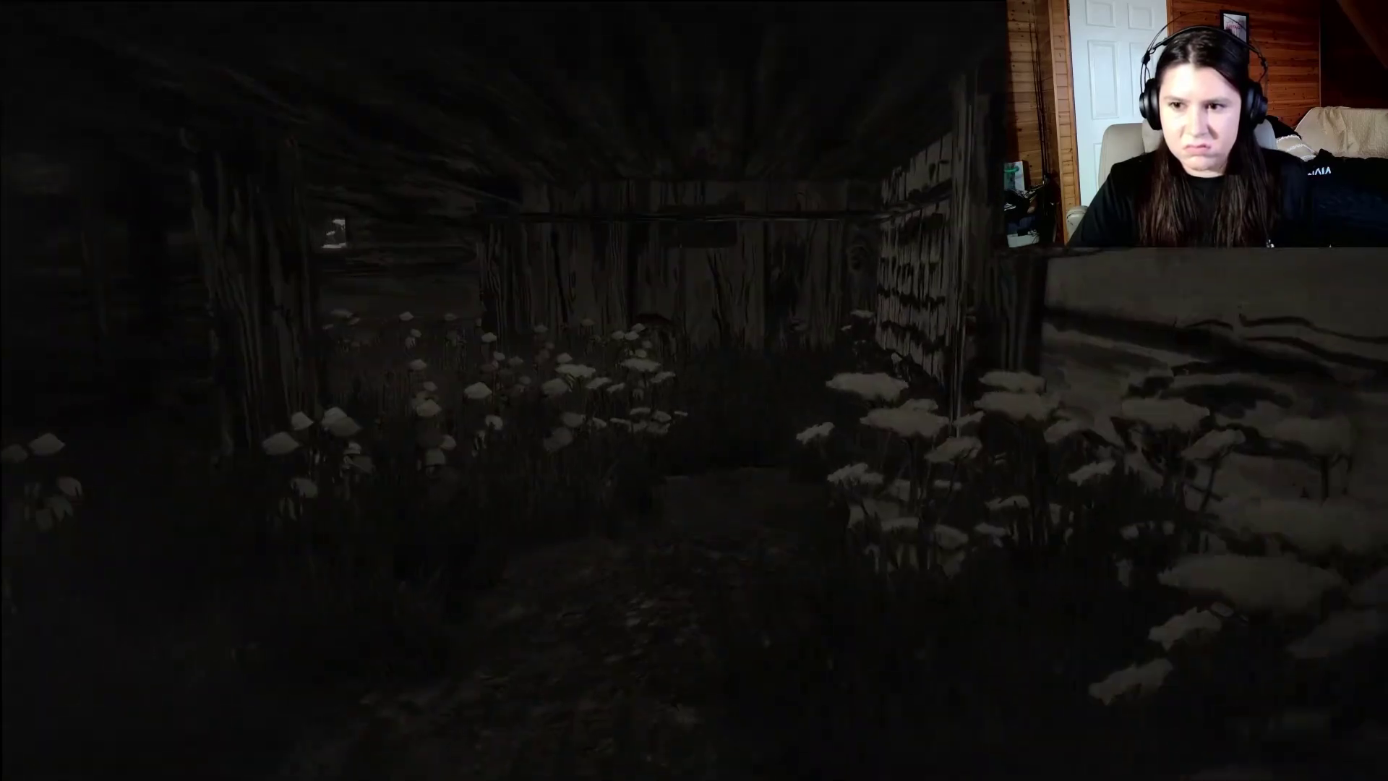
{"action": "key", "text": "w"}
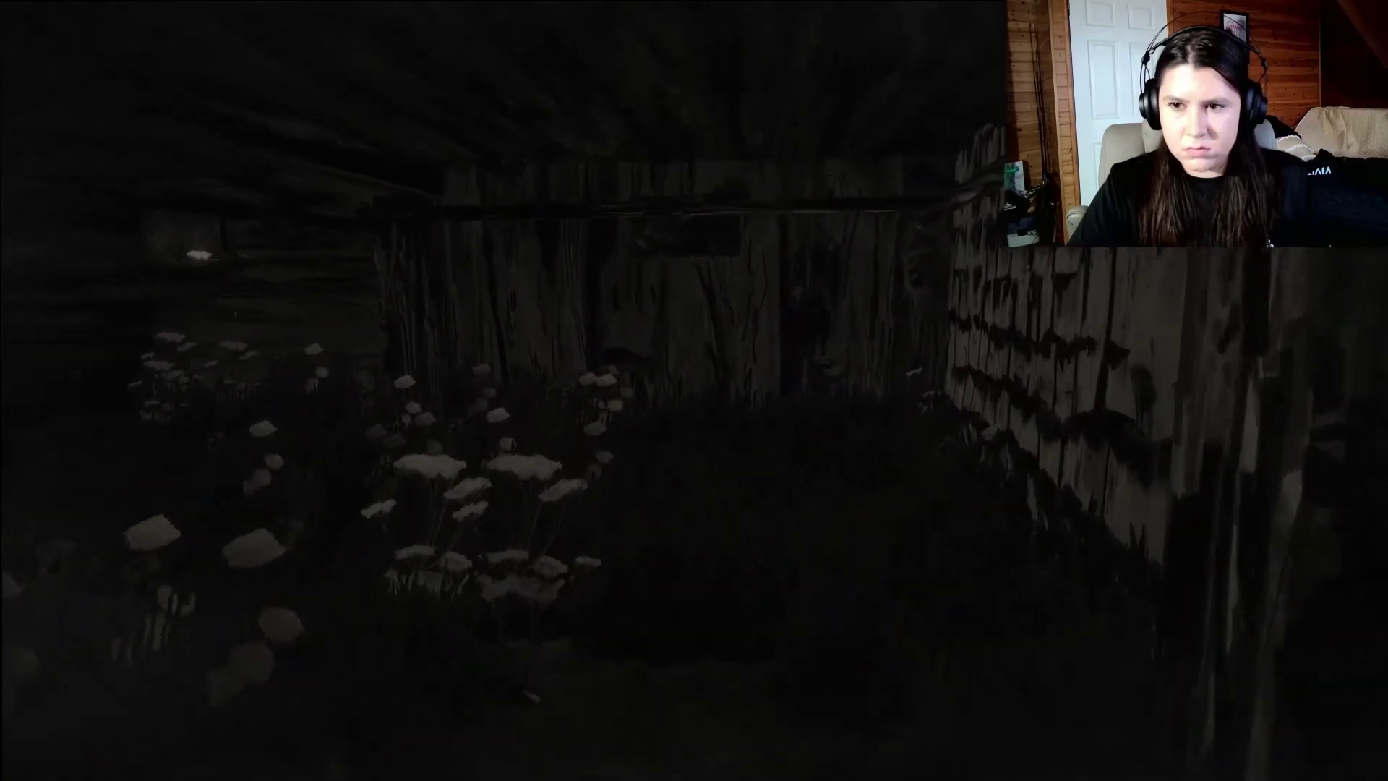
{"action": "left_click_drag", "start_coordinate": [694, 391], "coordinate": [694, 390]}
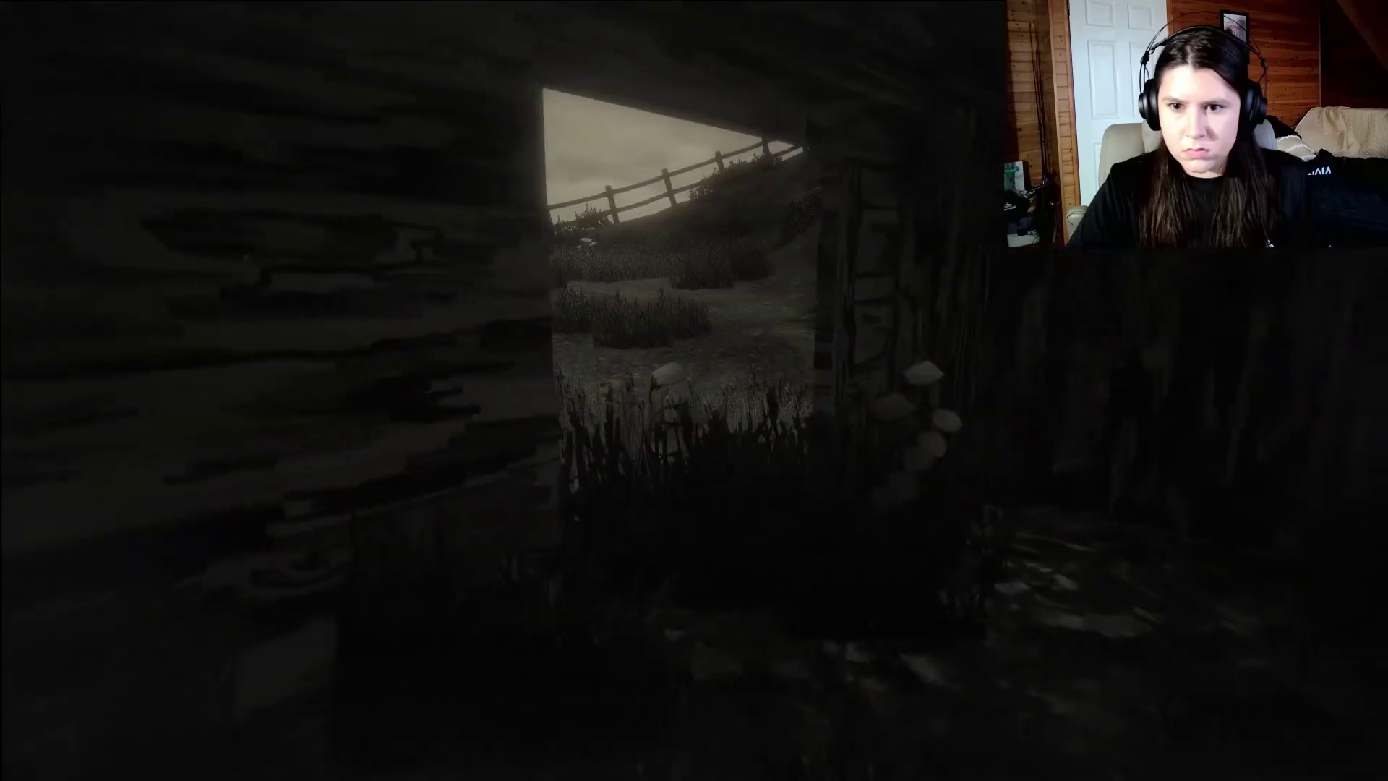
{"action": "key", "text": "w"}
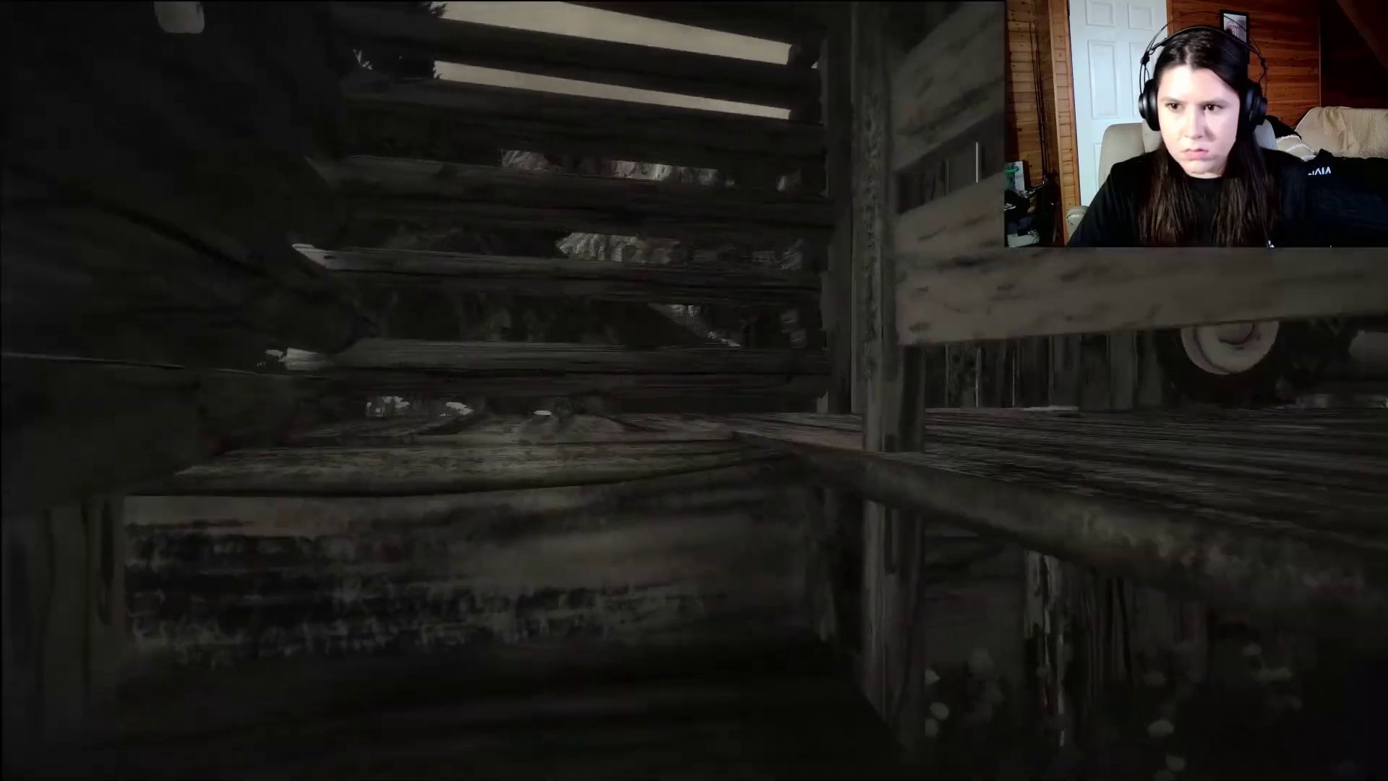
{"action": "key", "text": "w"}
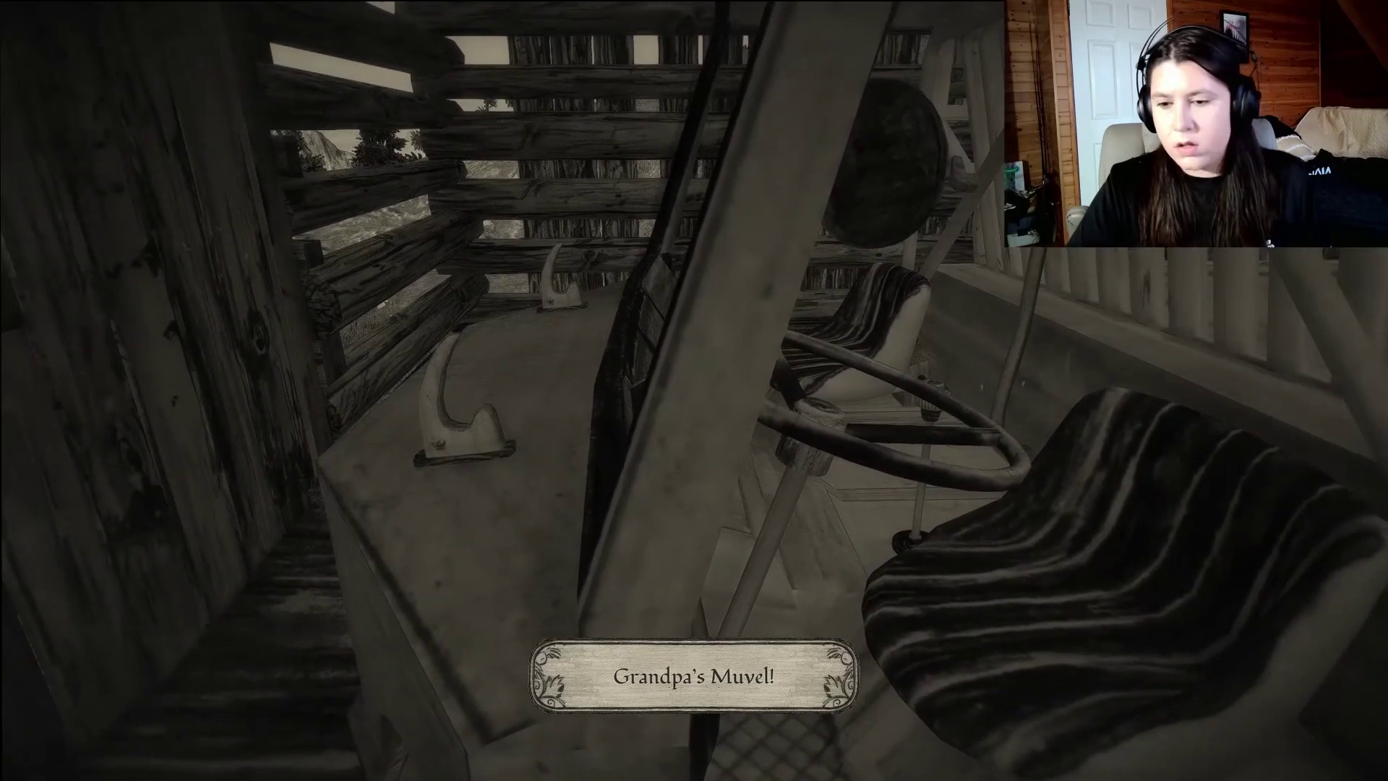
{"action": "key", "text": "w"}
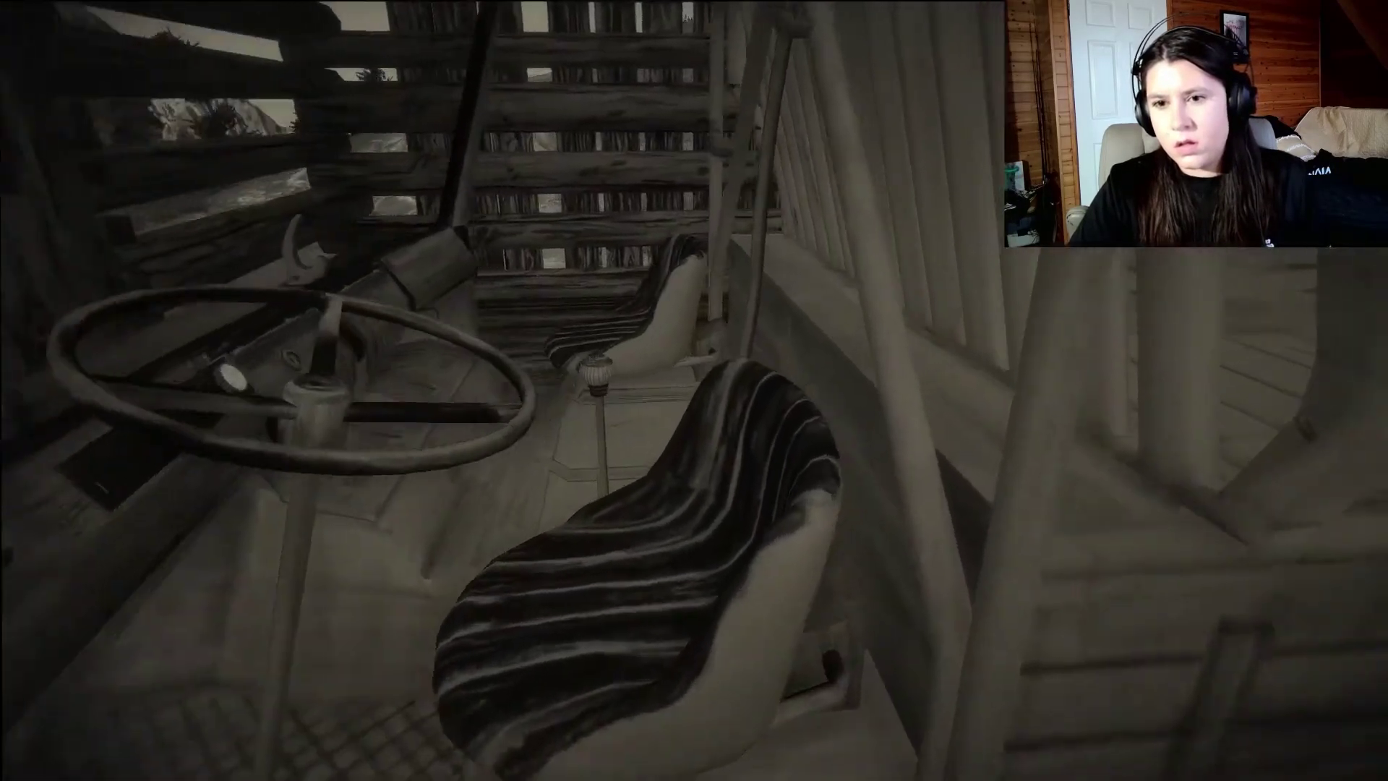
{"action": "key", "text": "e"}
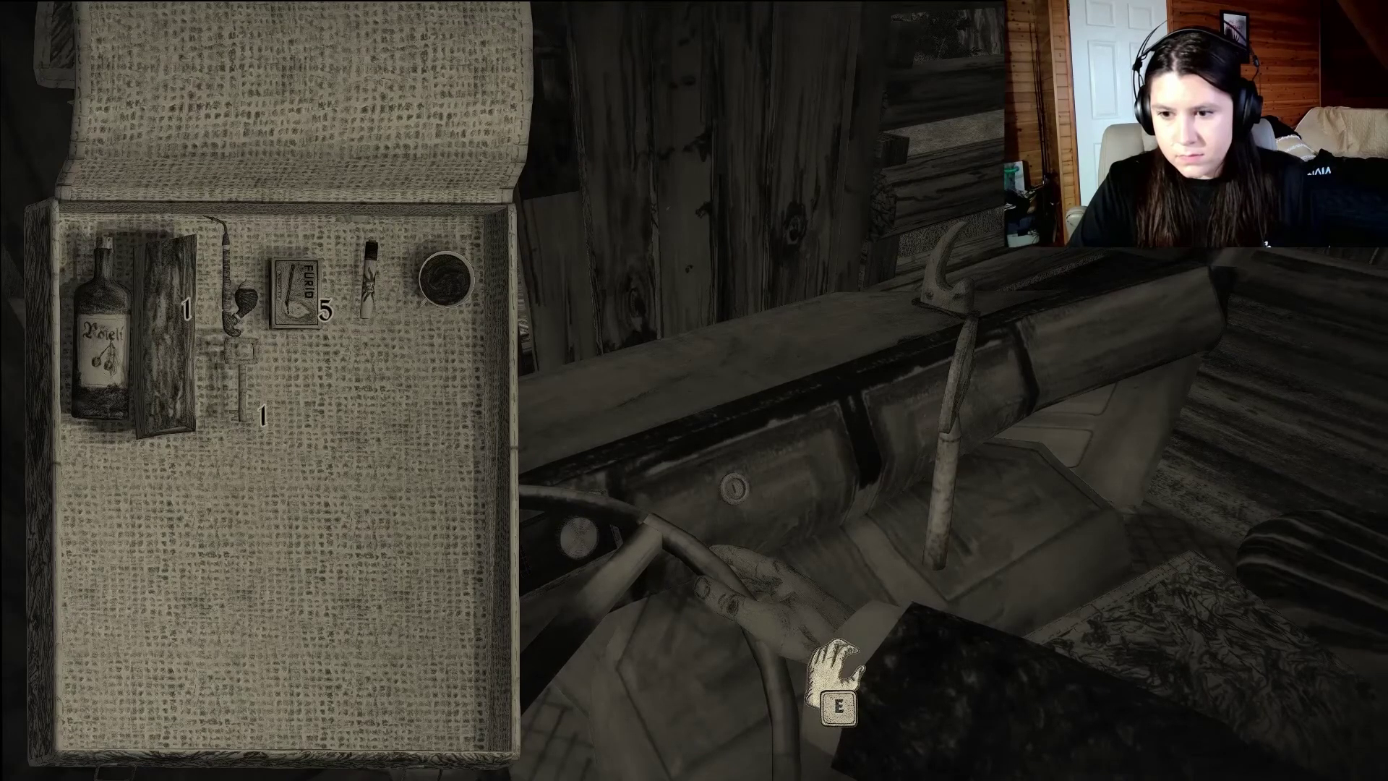
{"action": "key", "text": "e"}
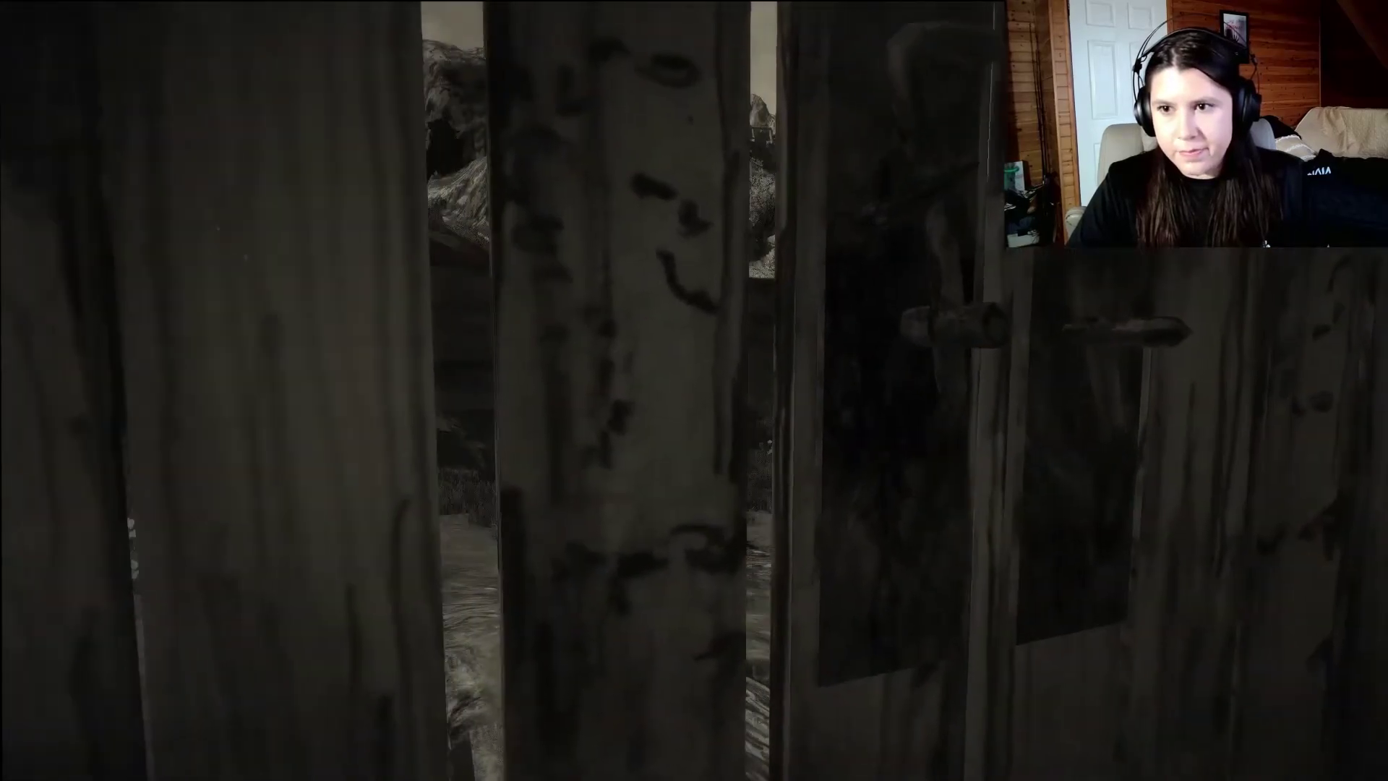
{"action": "key", "text": "w"}
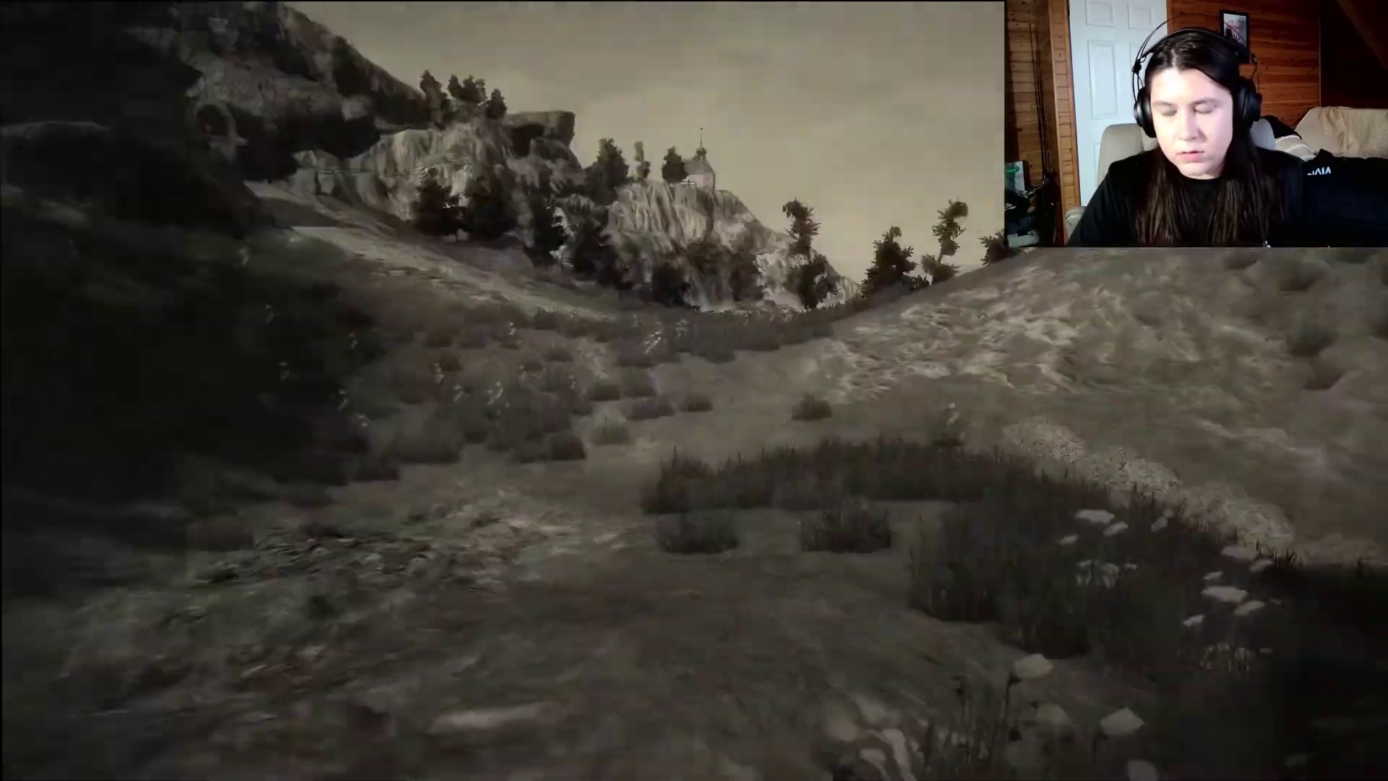
{"action": "key", "text": "w"}
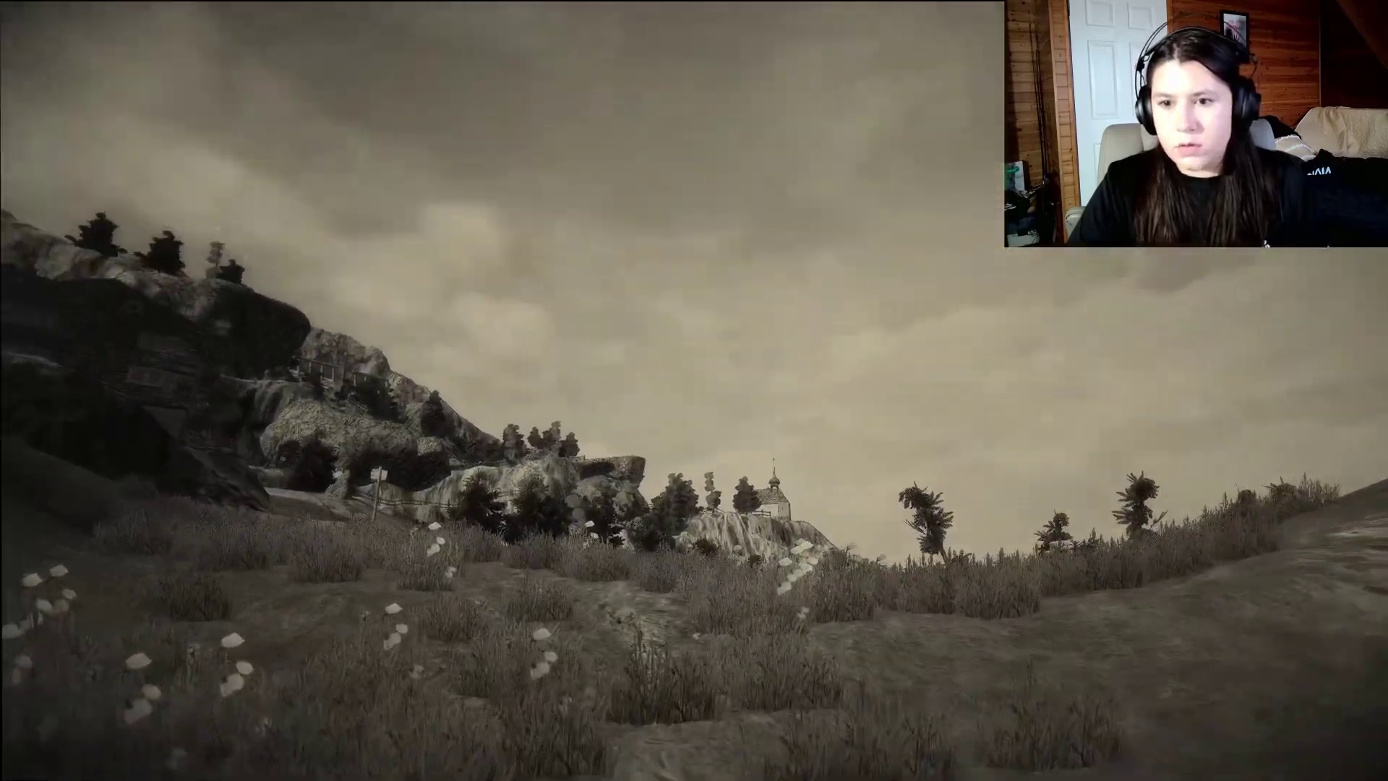
{"action": "key", "text": "b"}
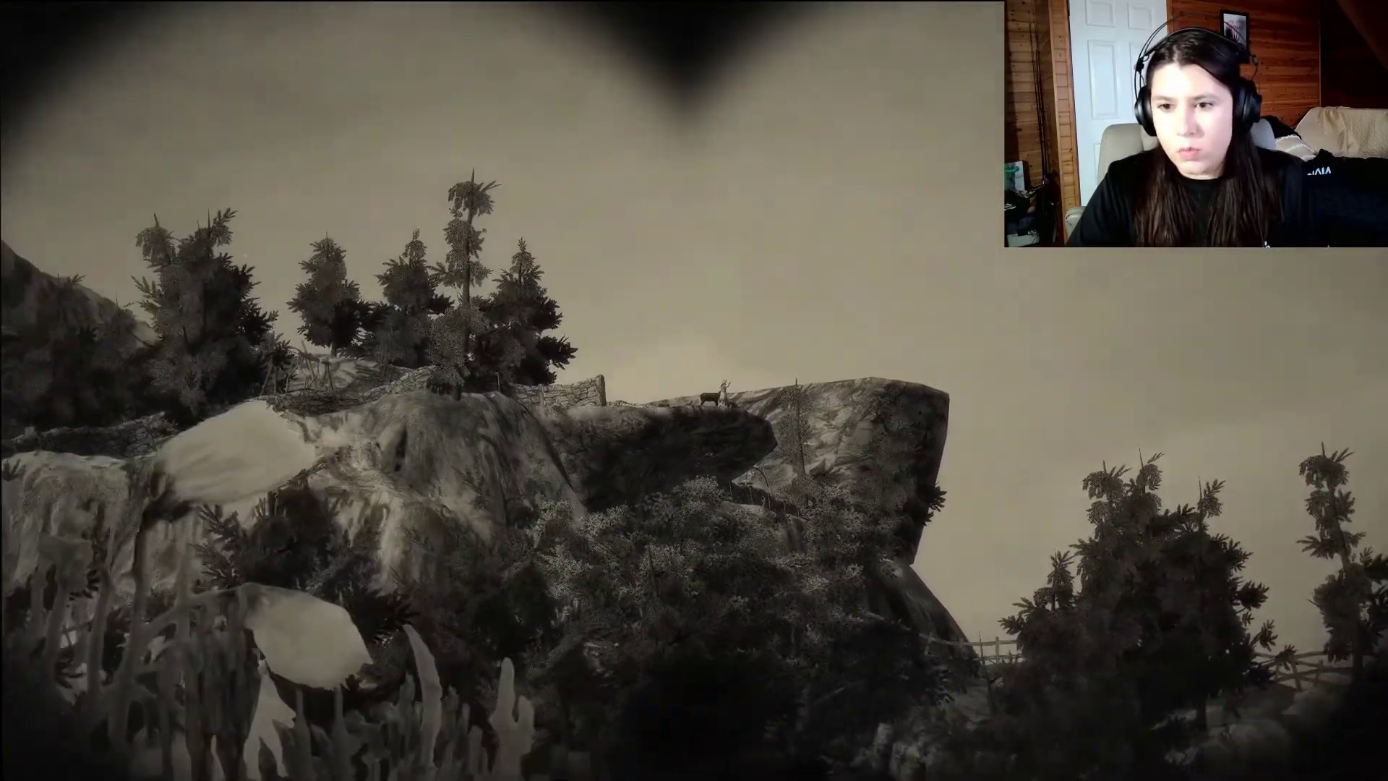
{"action": "key", "text": "b"}
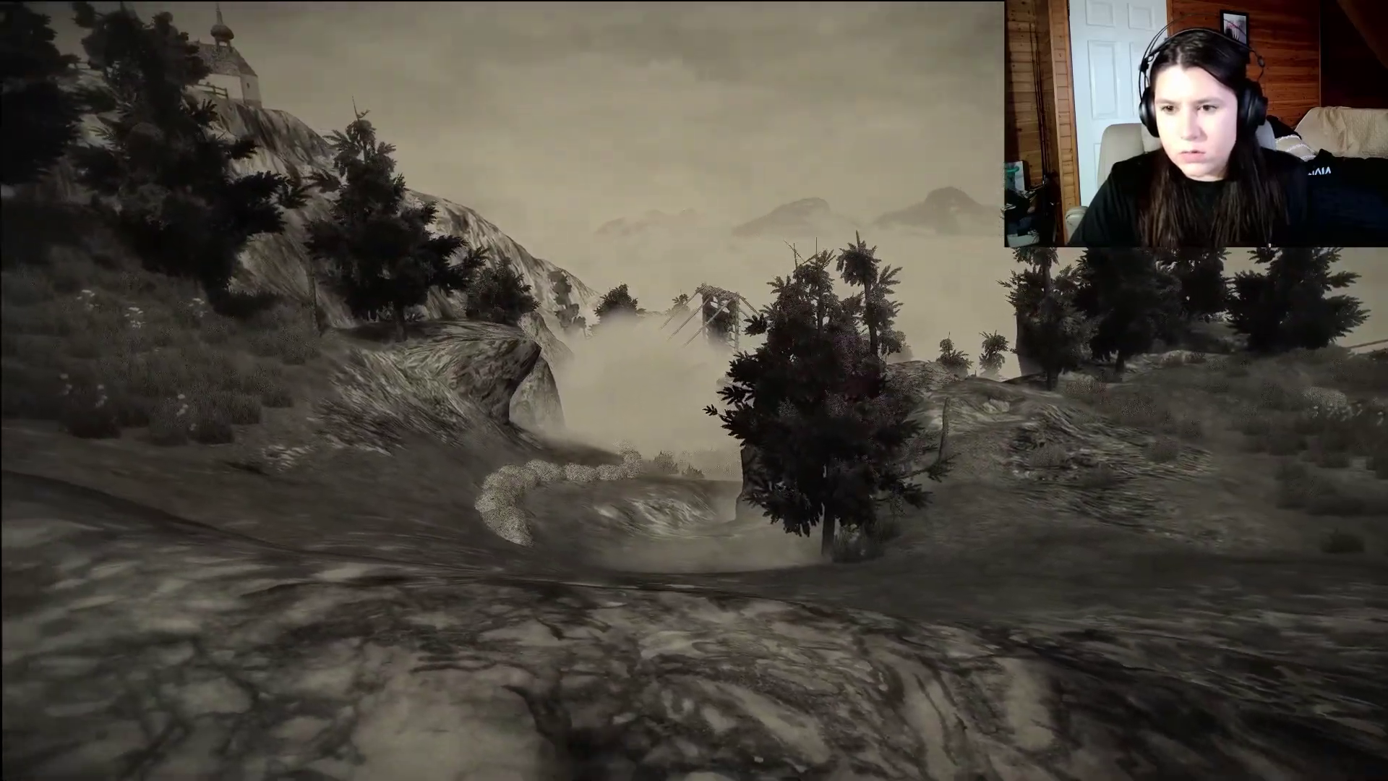
{"action": "right_click", "coordinate": [694, 390]}
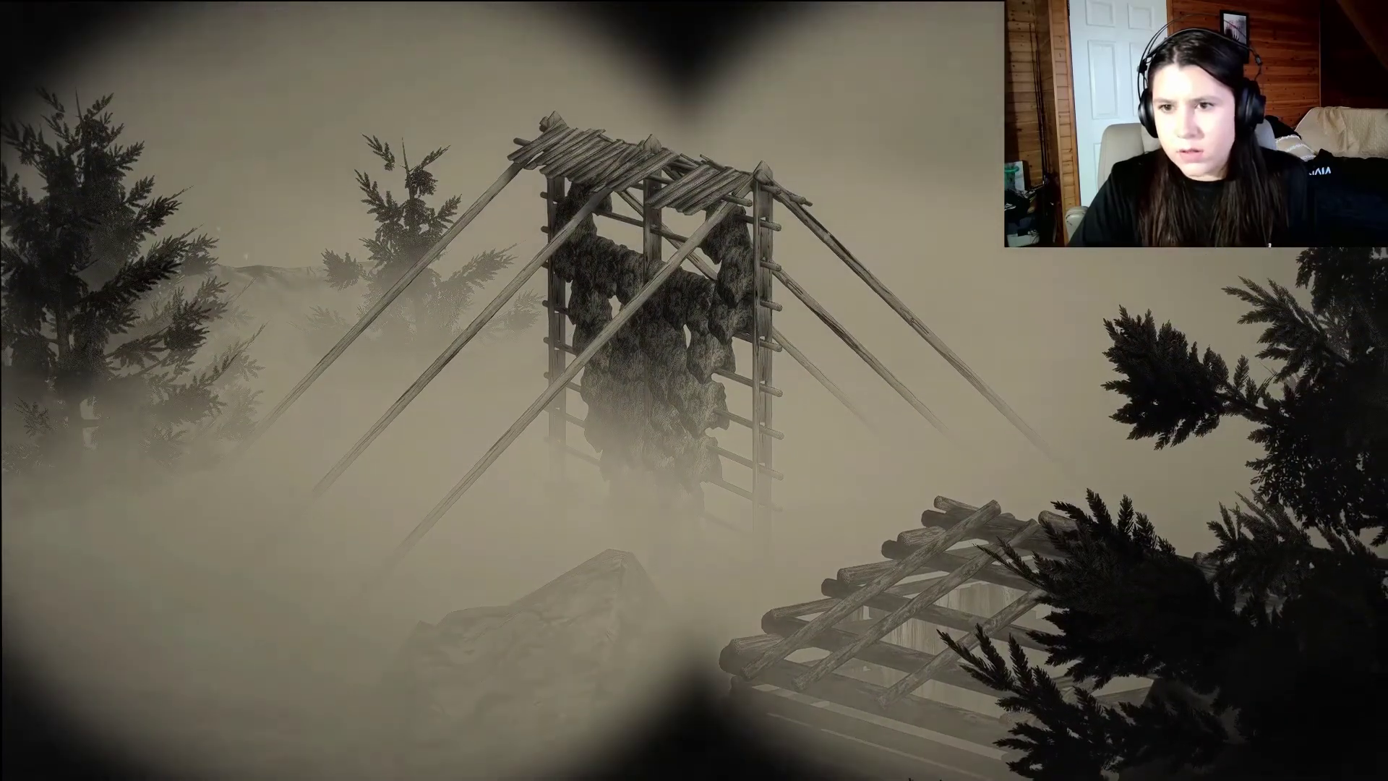
{"action": "right_click", "coordinate": [695, 391]}
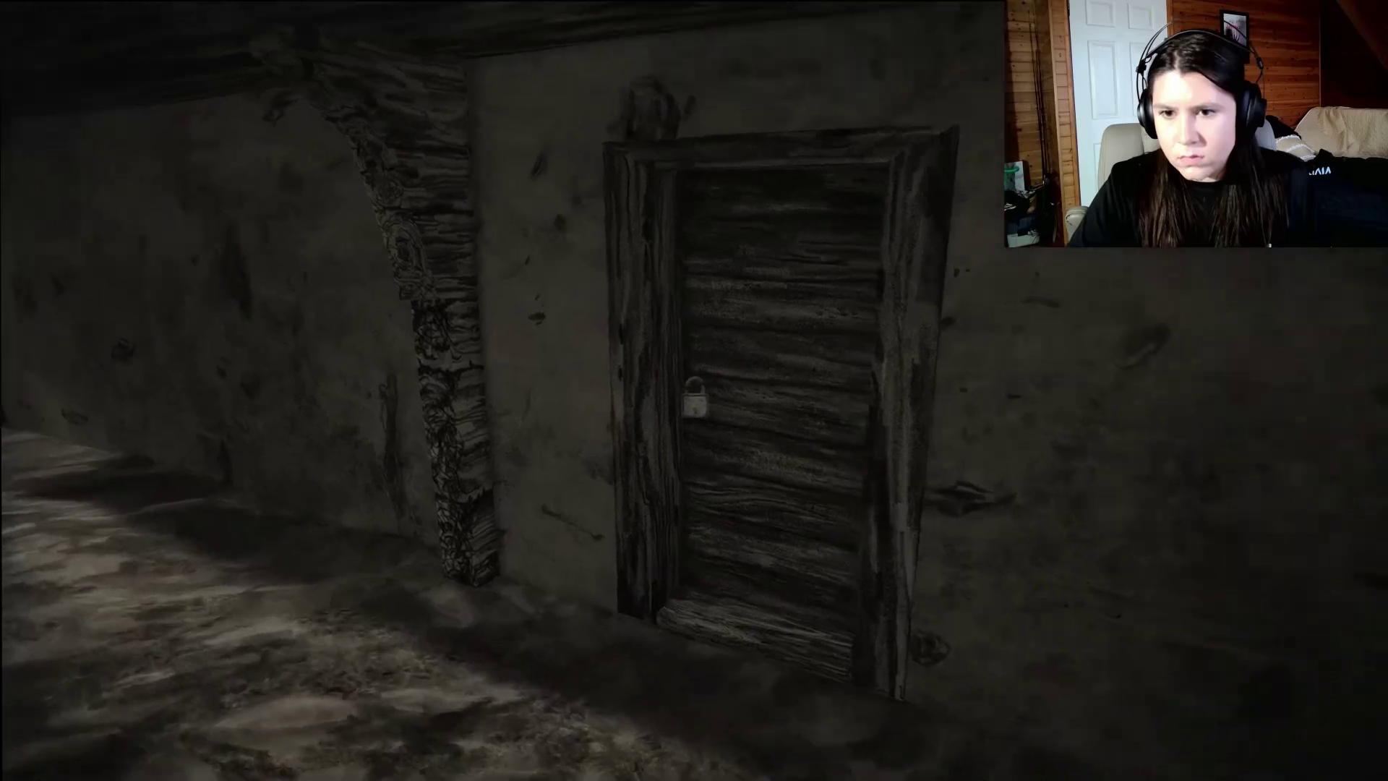
{"action": "key", "text": "e"}
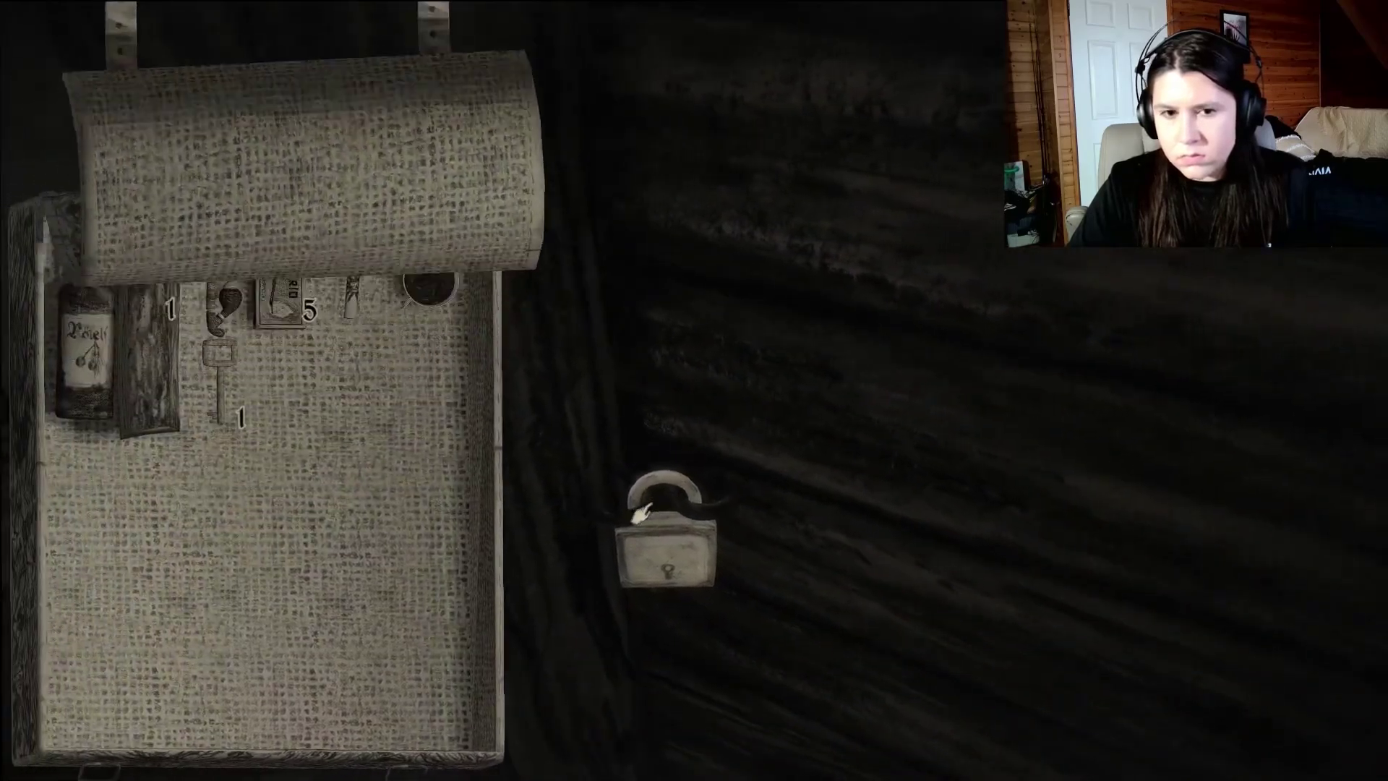
{"action": "key", "text": "e"}
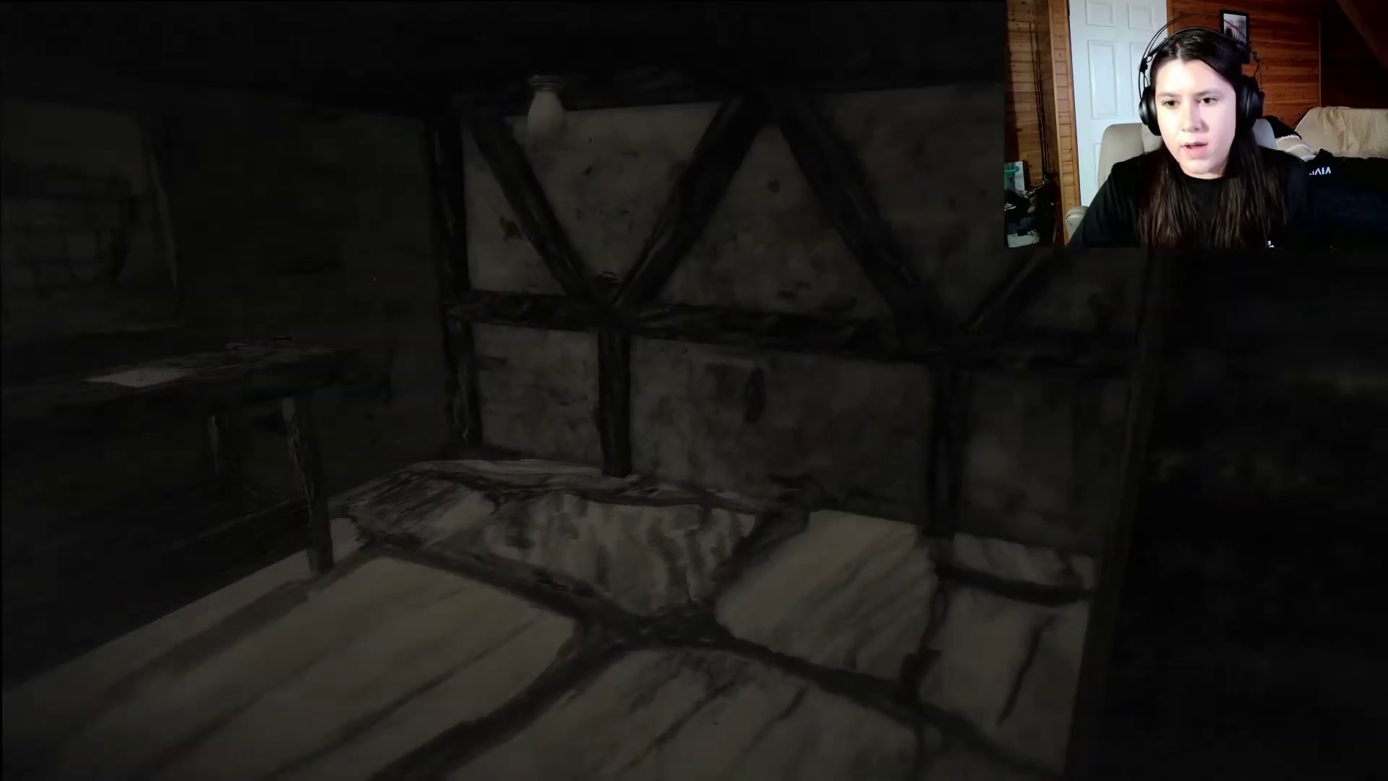
{"action": "key", "text": "e"}
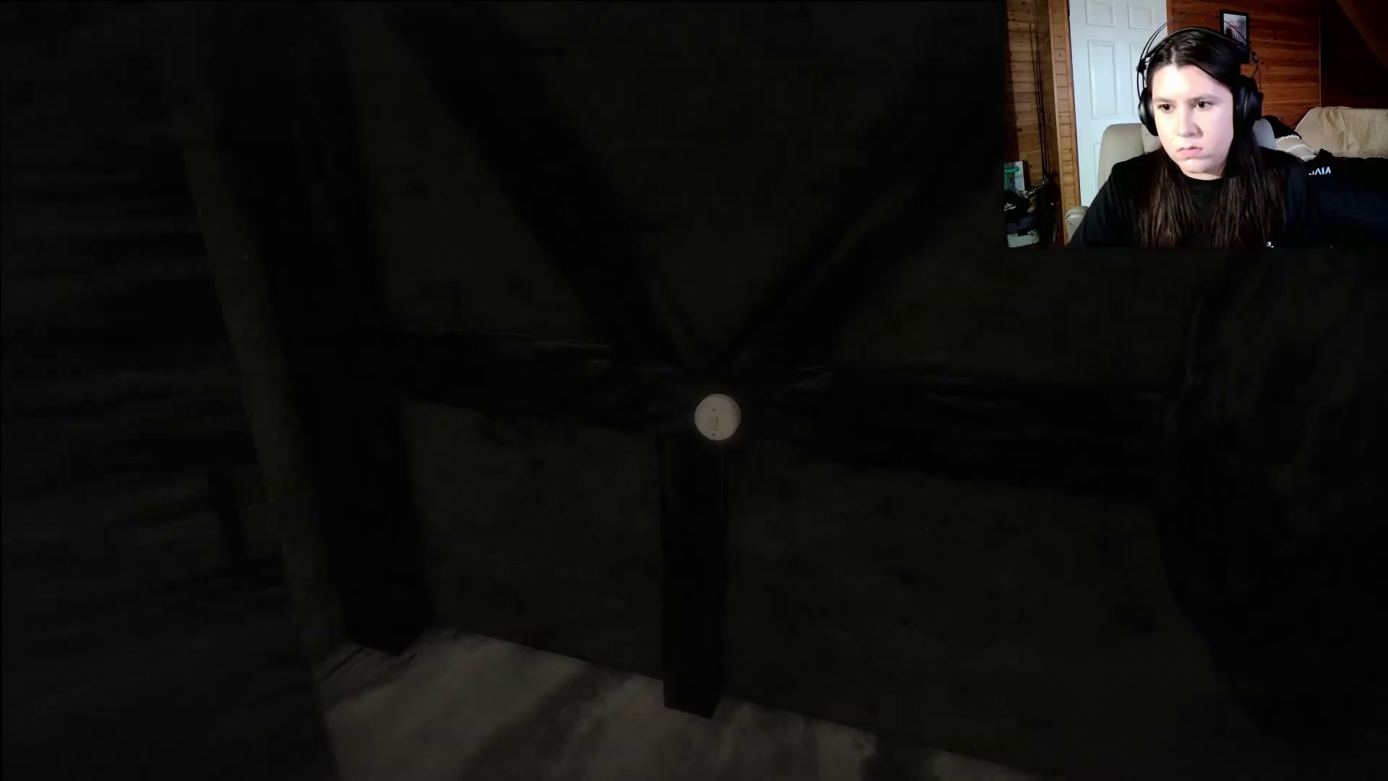
{"action": "key", "text": "e"}
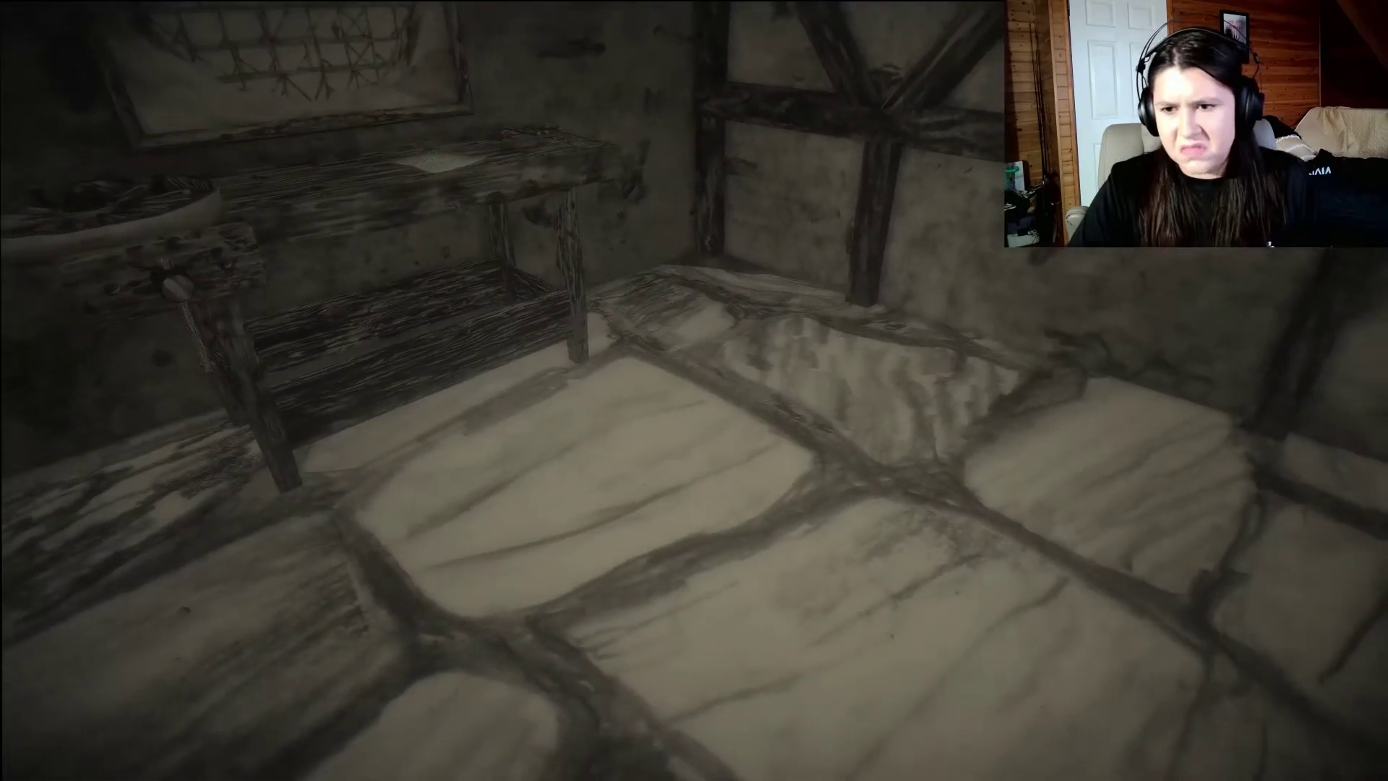
{"action": "key", "text": "w"}
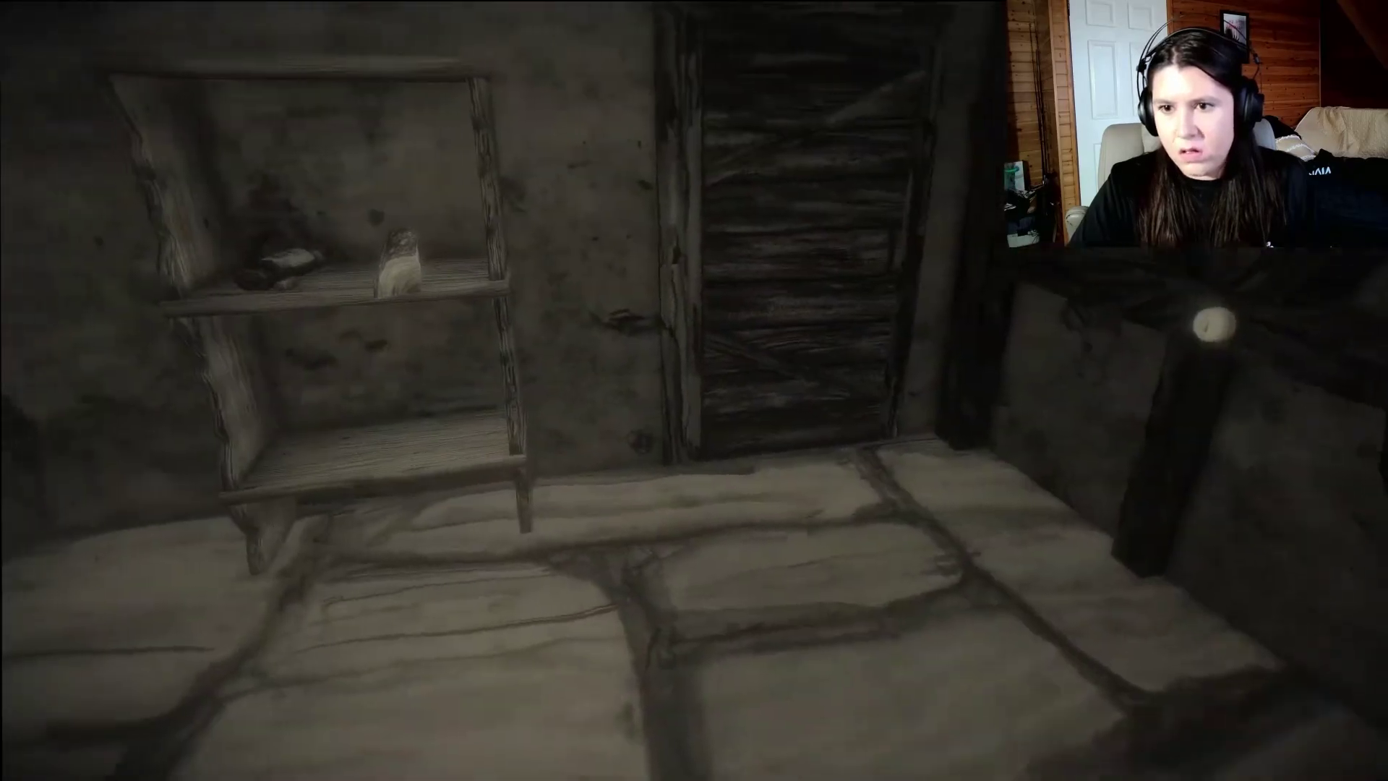
{"action": "key", "text": "e"}
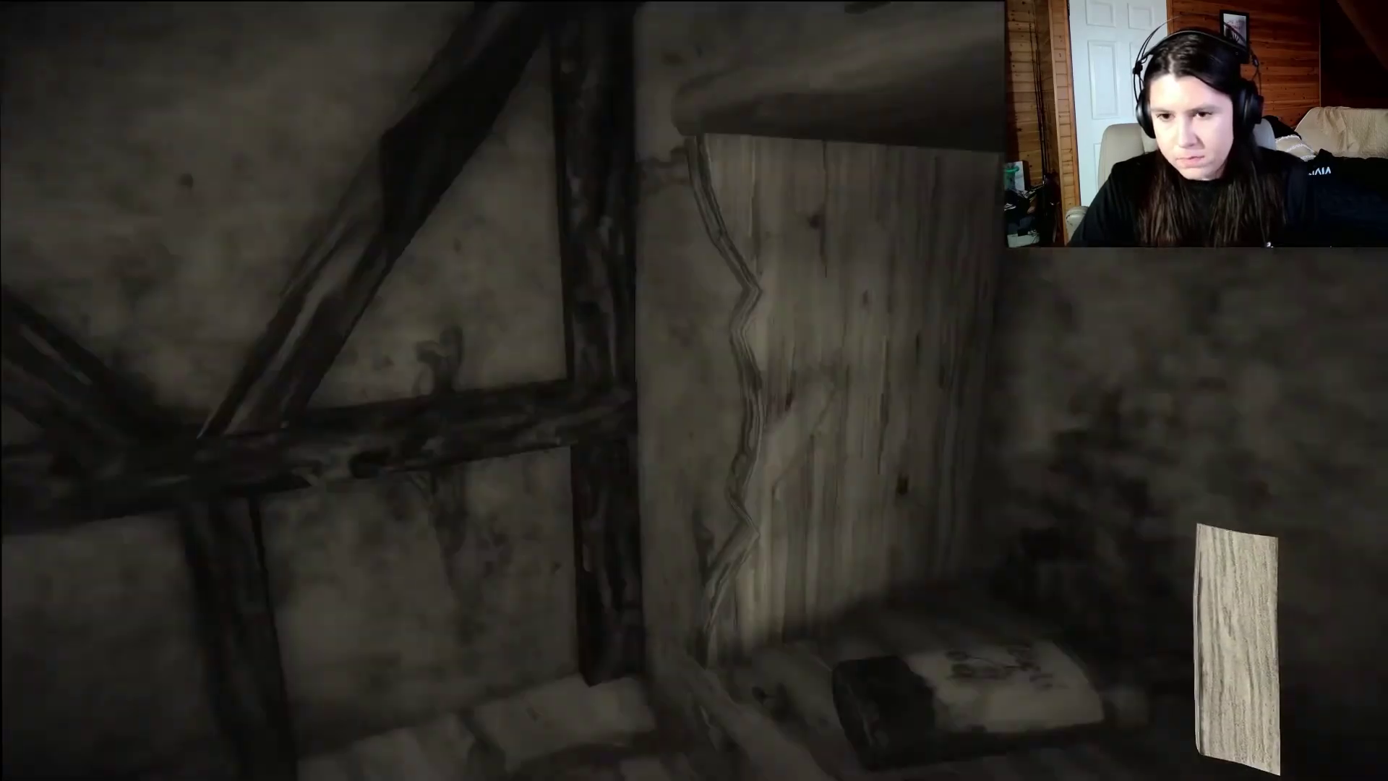
{"action": "key", "text": "e"}
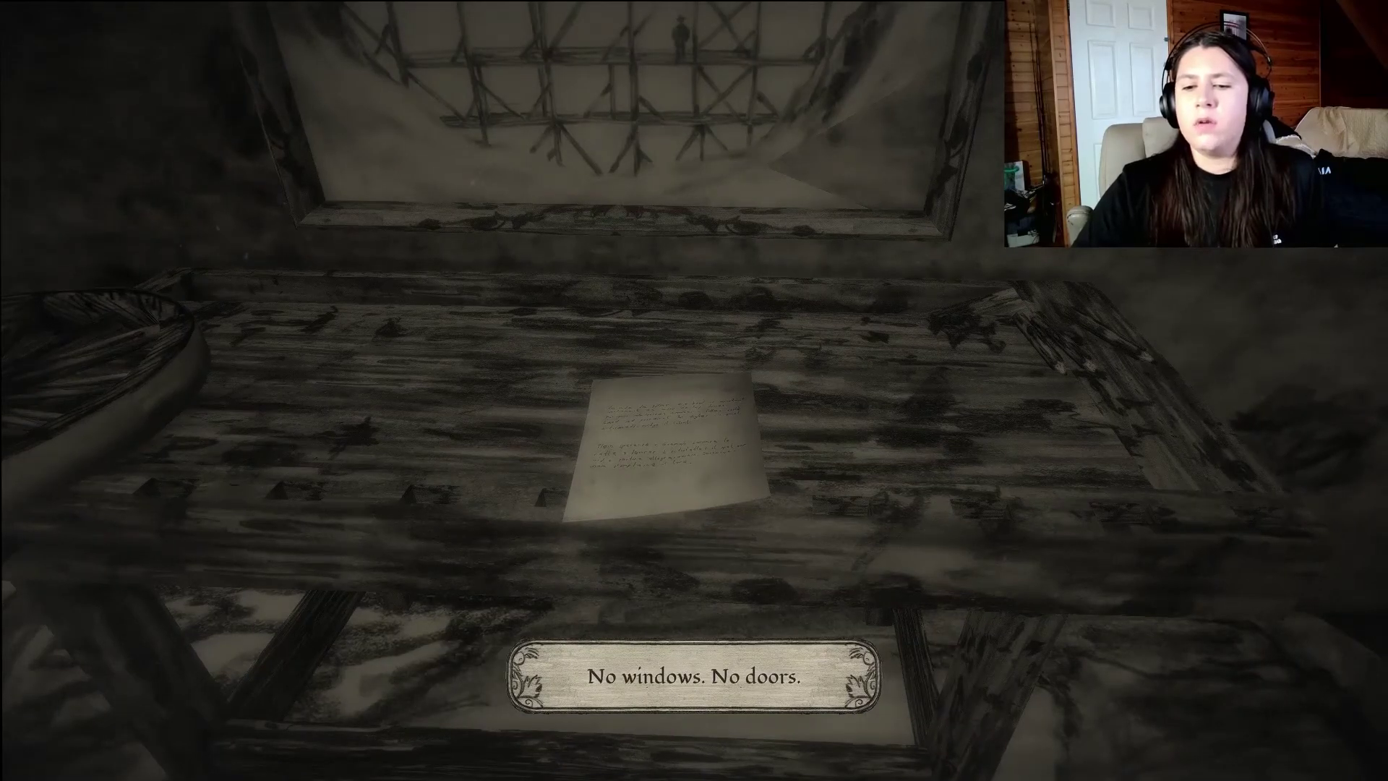
{"action": "key", "text": "e"}
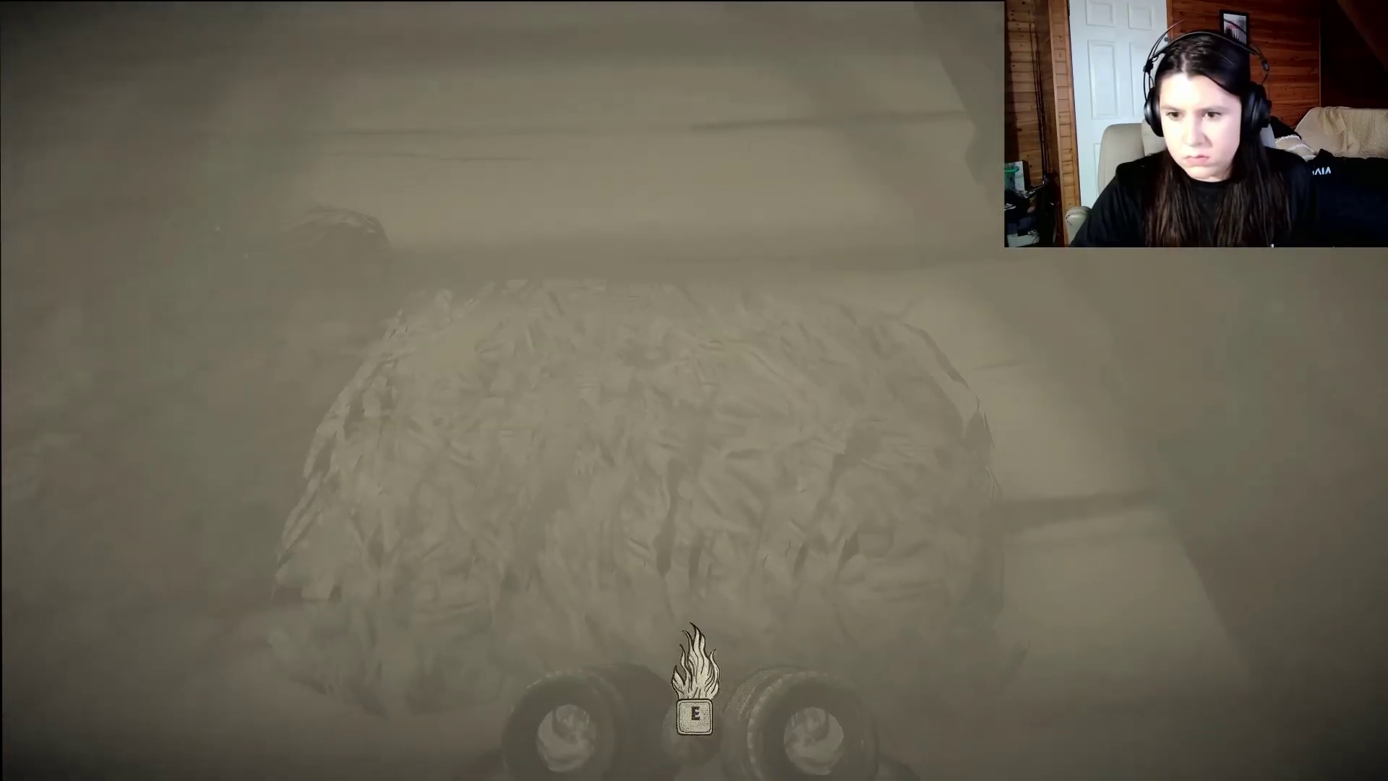
{"action": "key", "text": "e"}
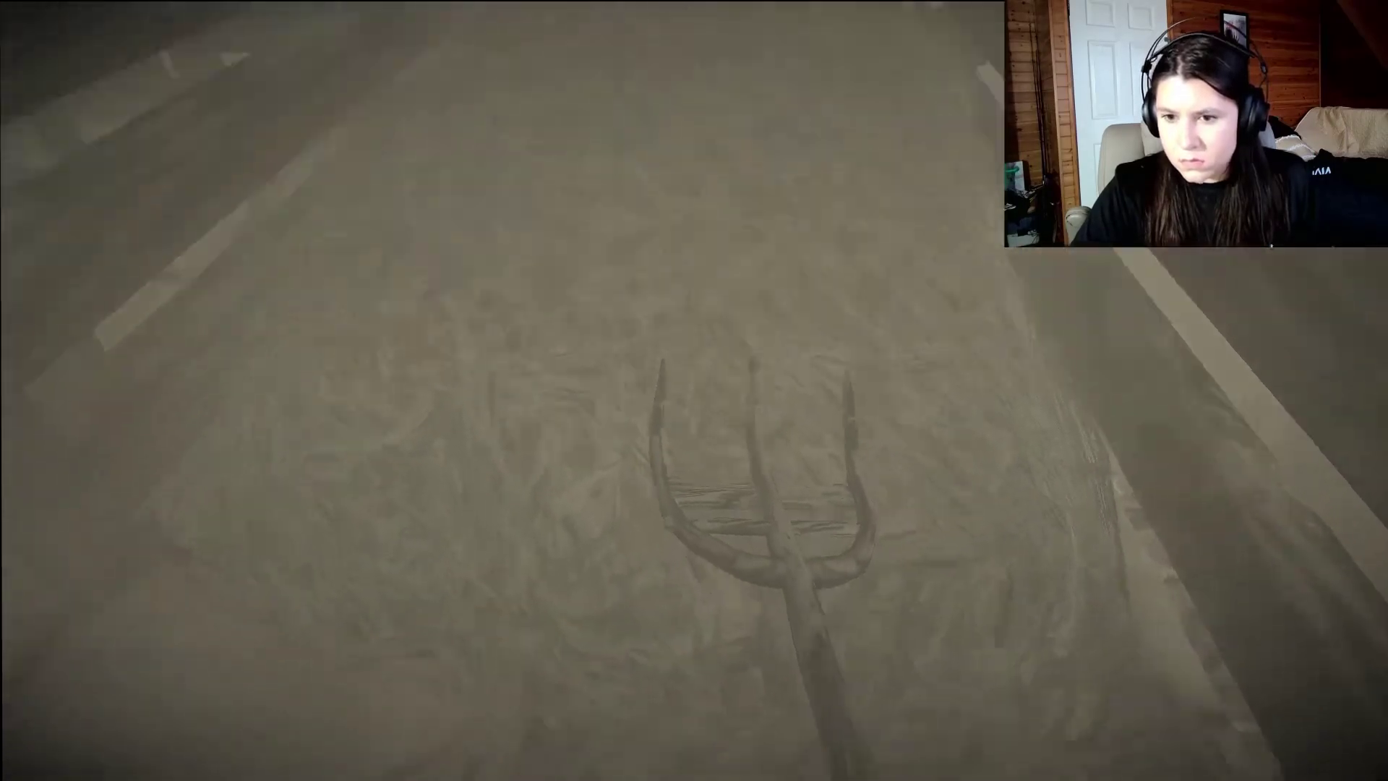
{"action": "key", "text": "e"}
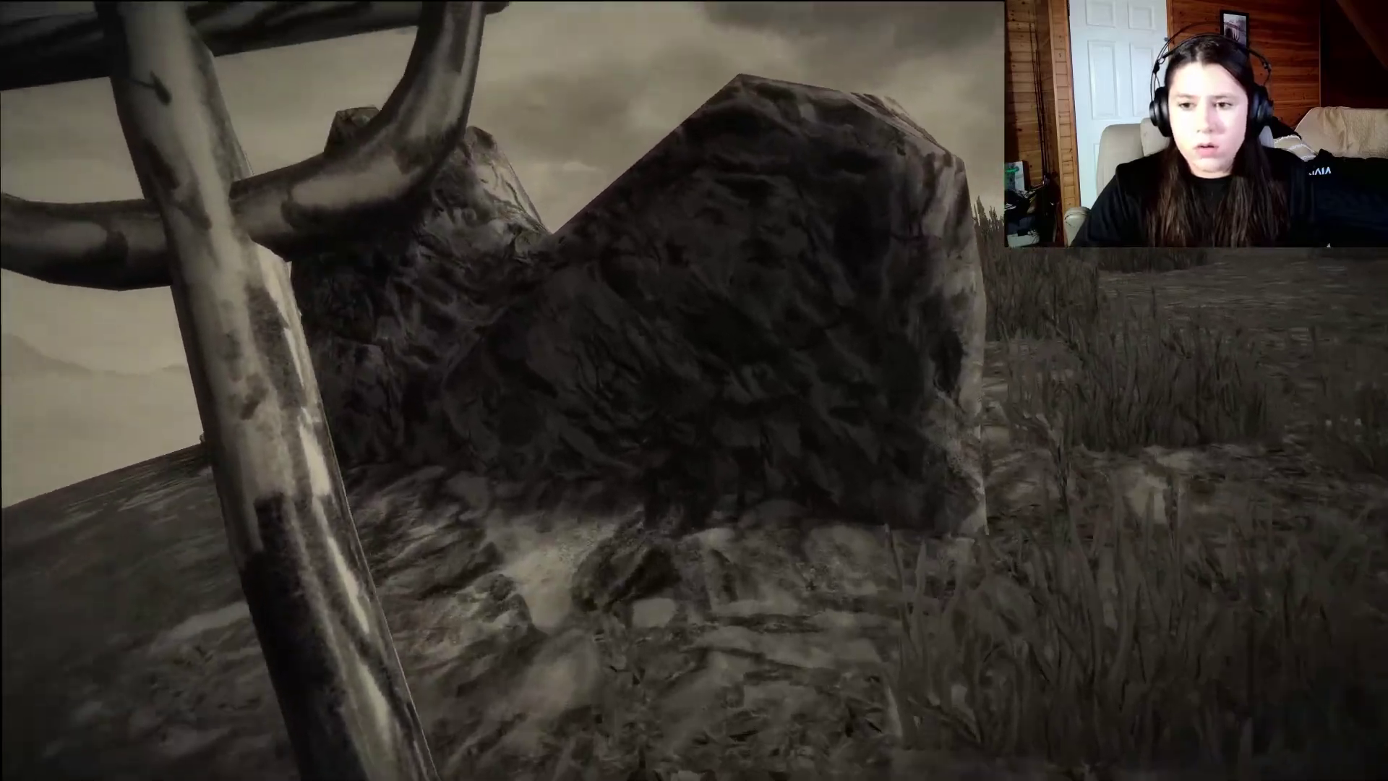
{"action": "left_click", "coordinate": [695, 391]}
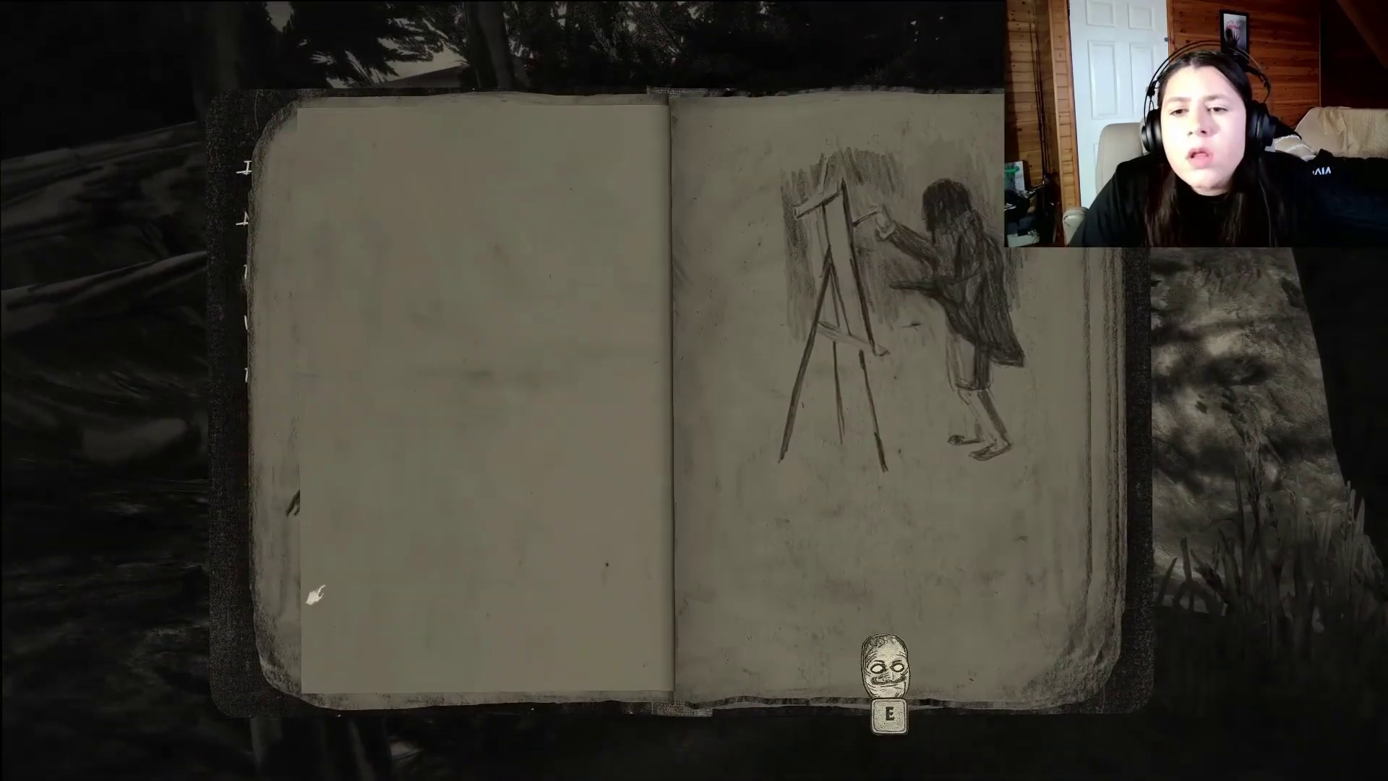
{"action": "left_click", "coordinate": [323, 569]}
{"action": "left_click", "coordinate": [332, 543]}
{"action": "left_click", "coordinate": [347, 491]}
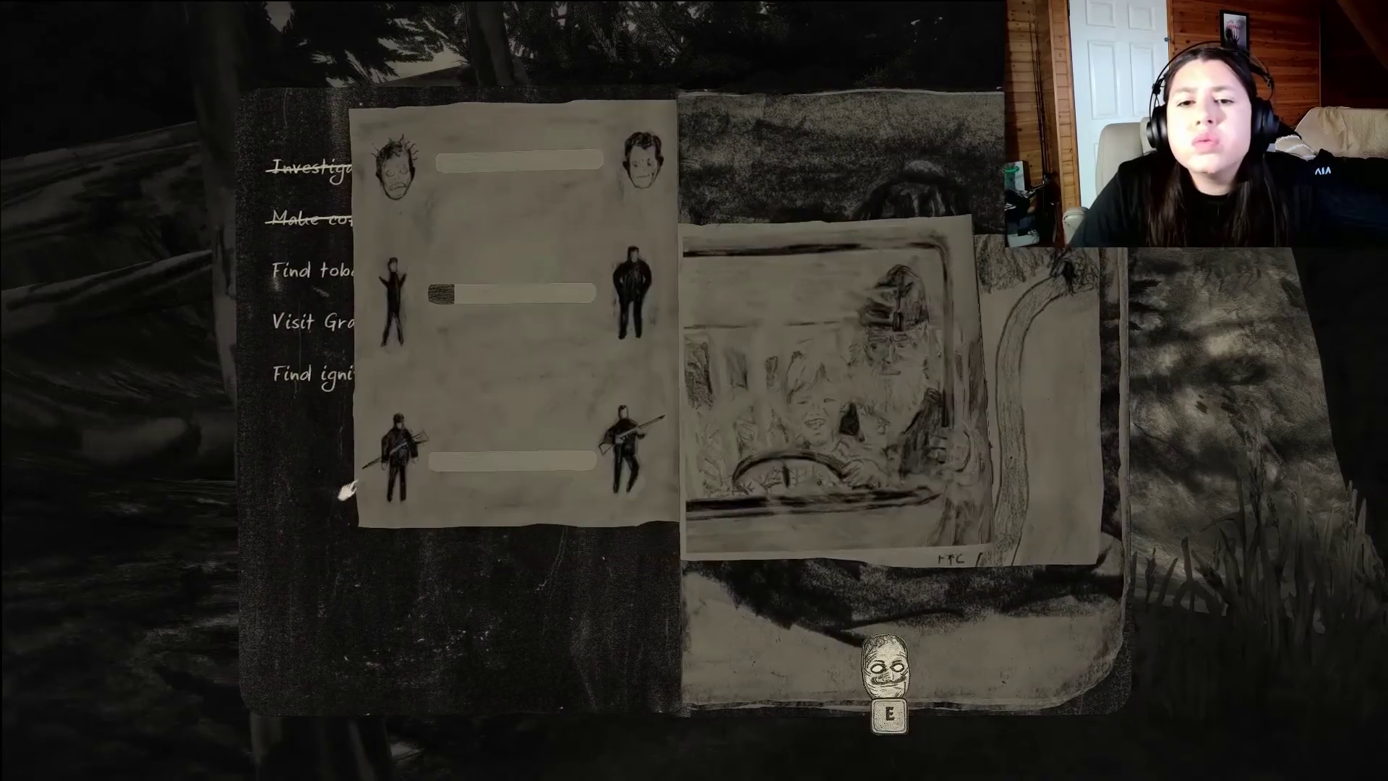
{"action": "left_click", "coordinate": [374, 405]}
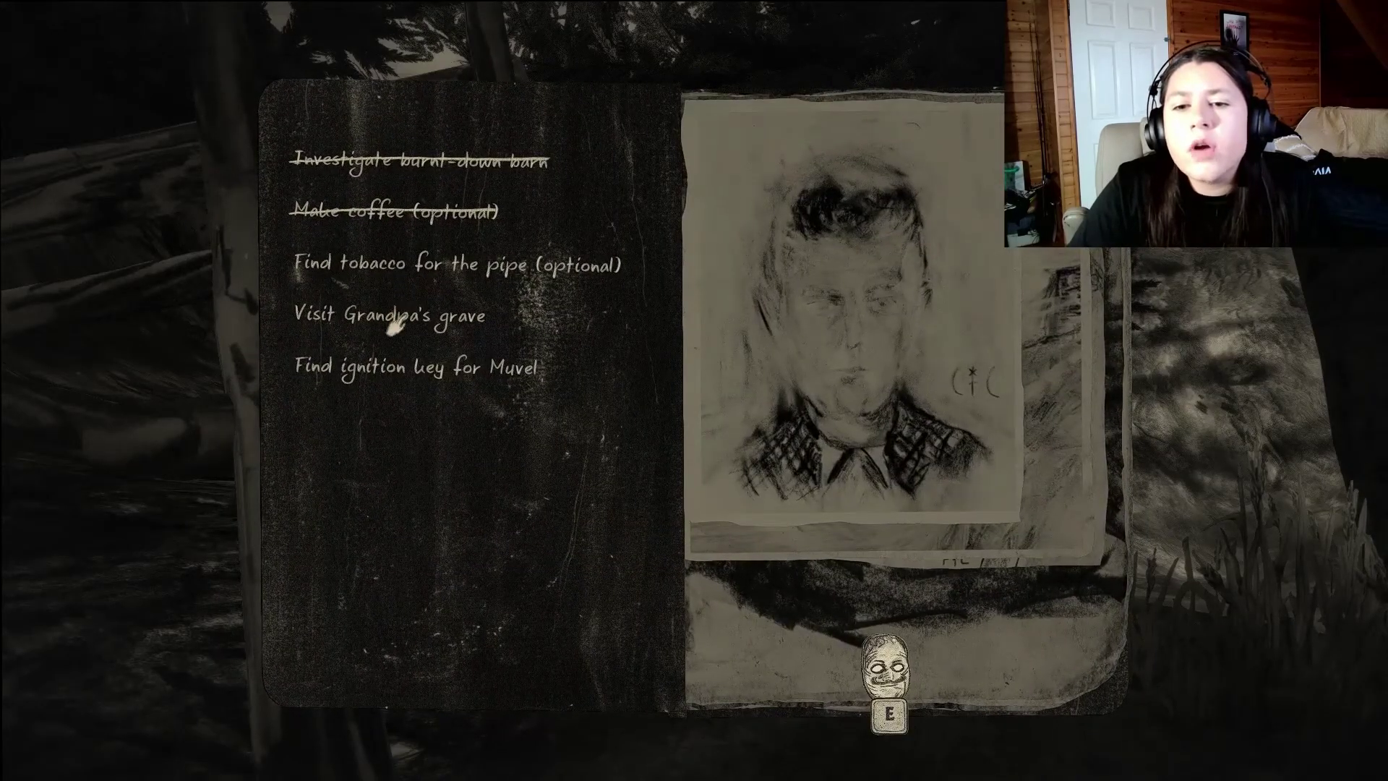
{"action": "key", "text": "Tab"}
{"action": "key", "text": "Tab"}
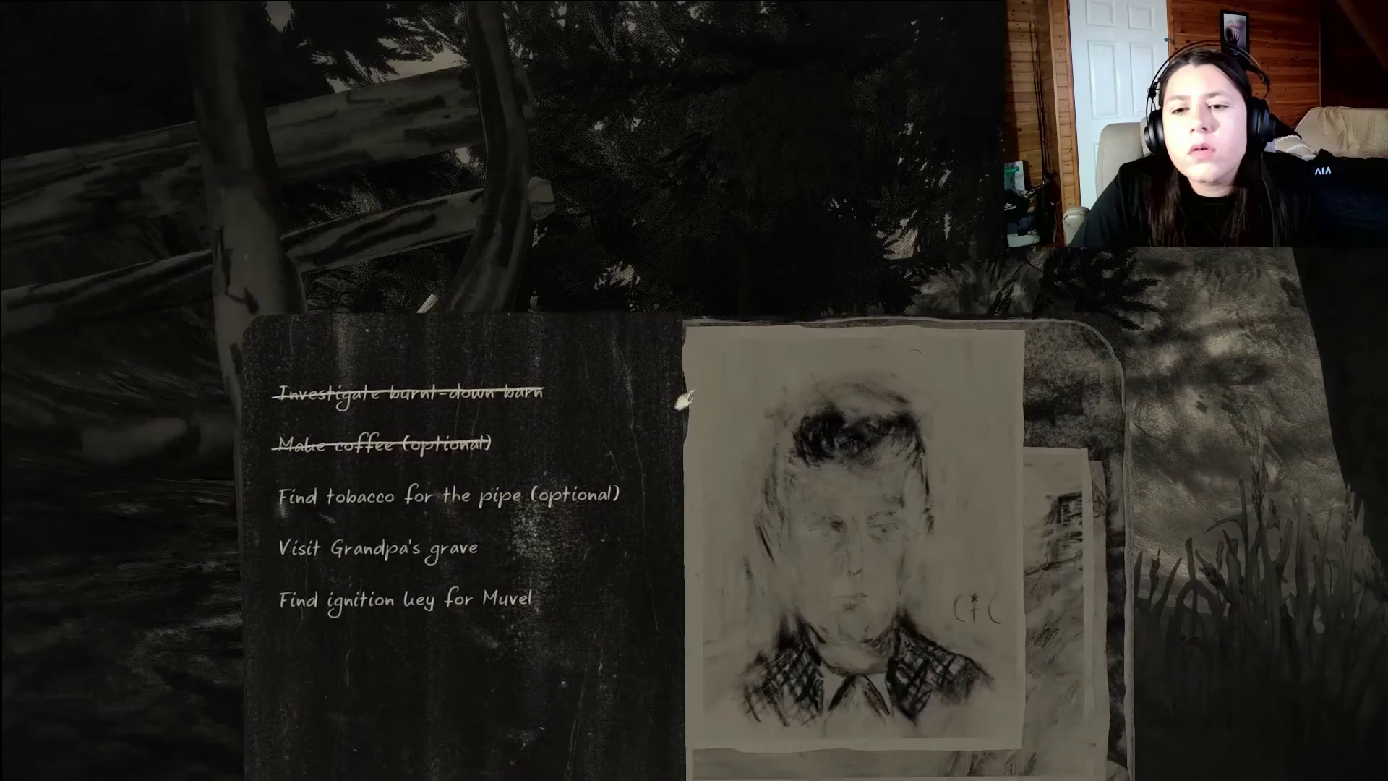
{"action": "key", "text": "Tab"}
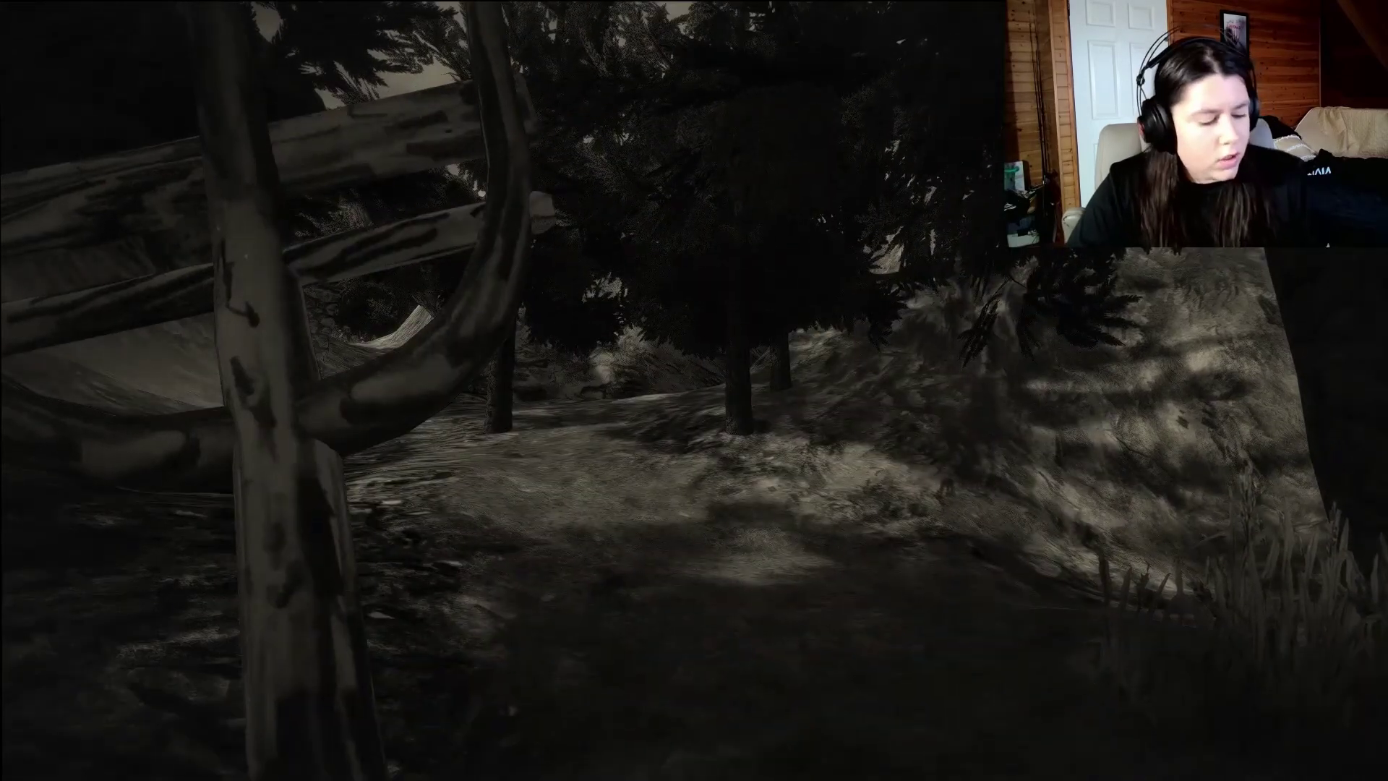
{"action": "key", "text": "w"}
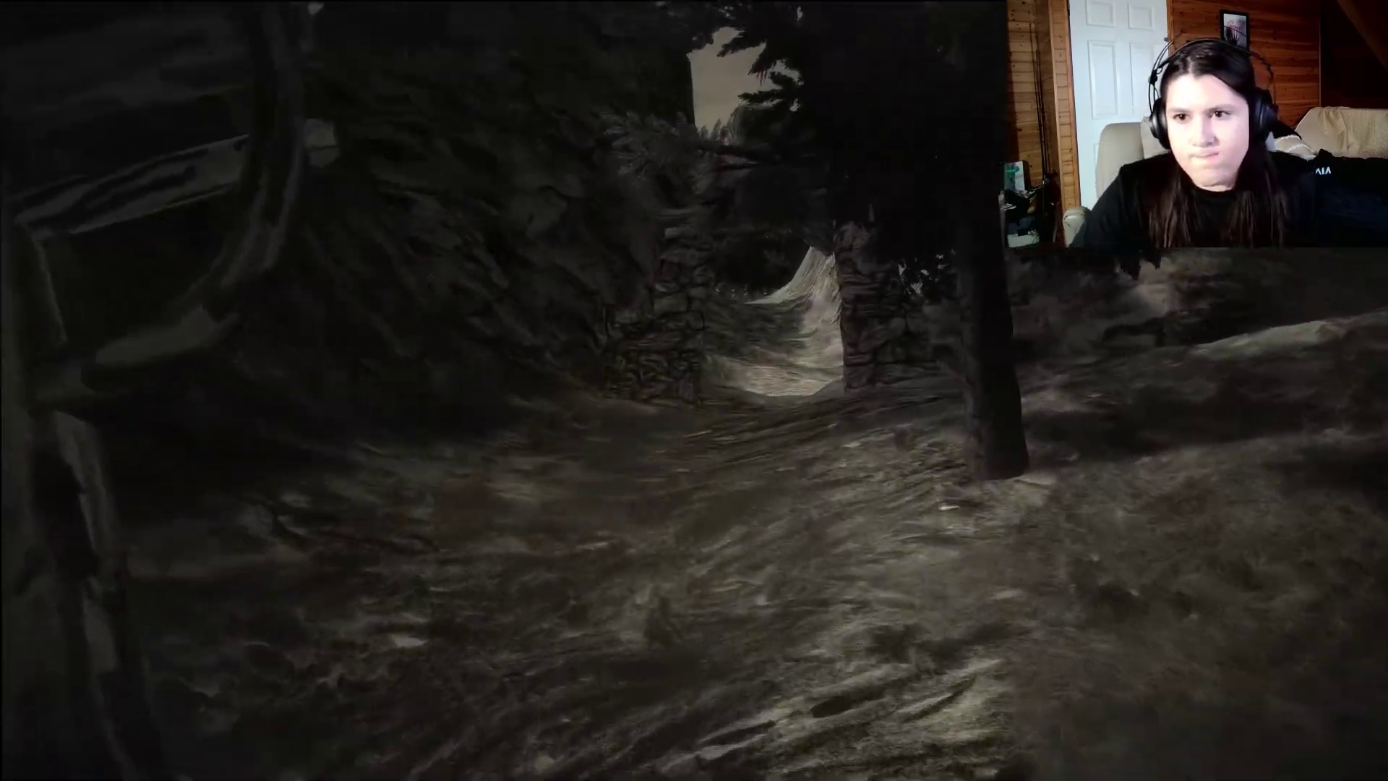
{"action": "key", "text": "w"}
{"action": "key", "text": "w"}
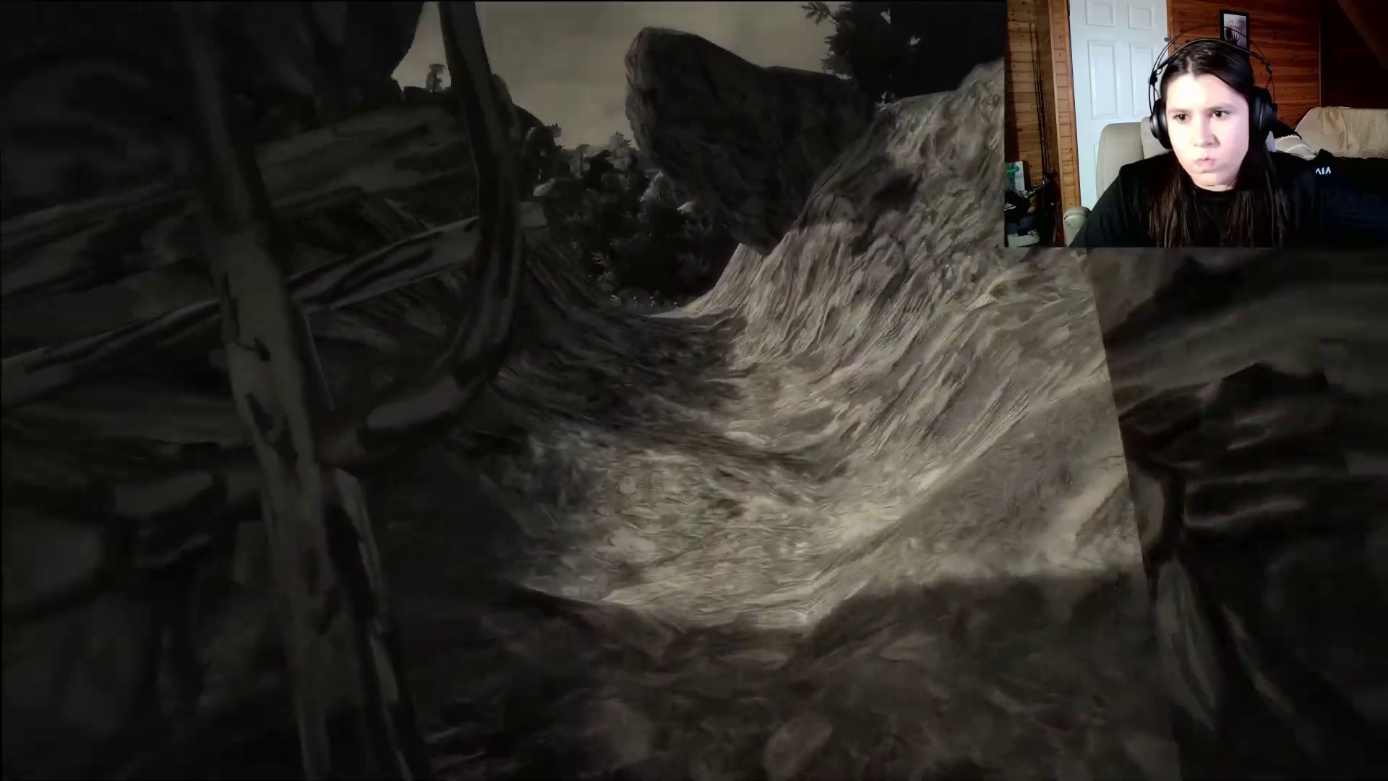
{"action": "key", "text": "w"}
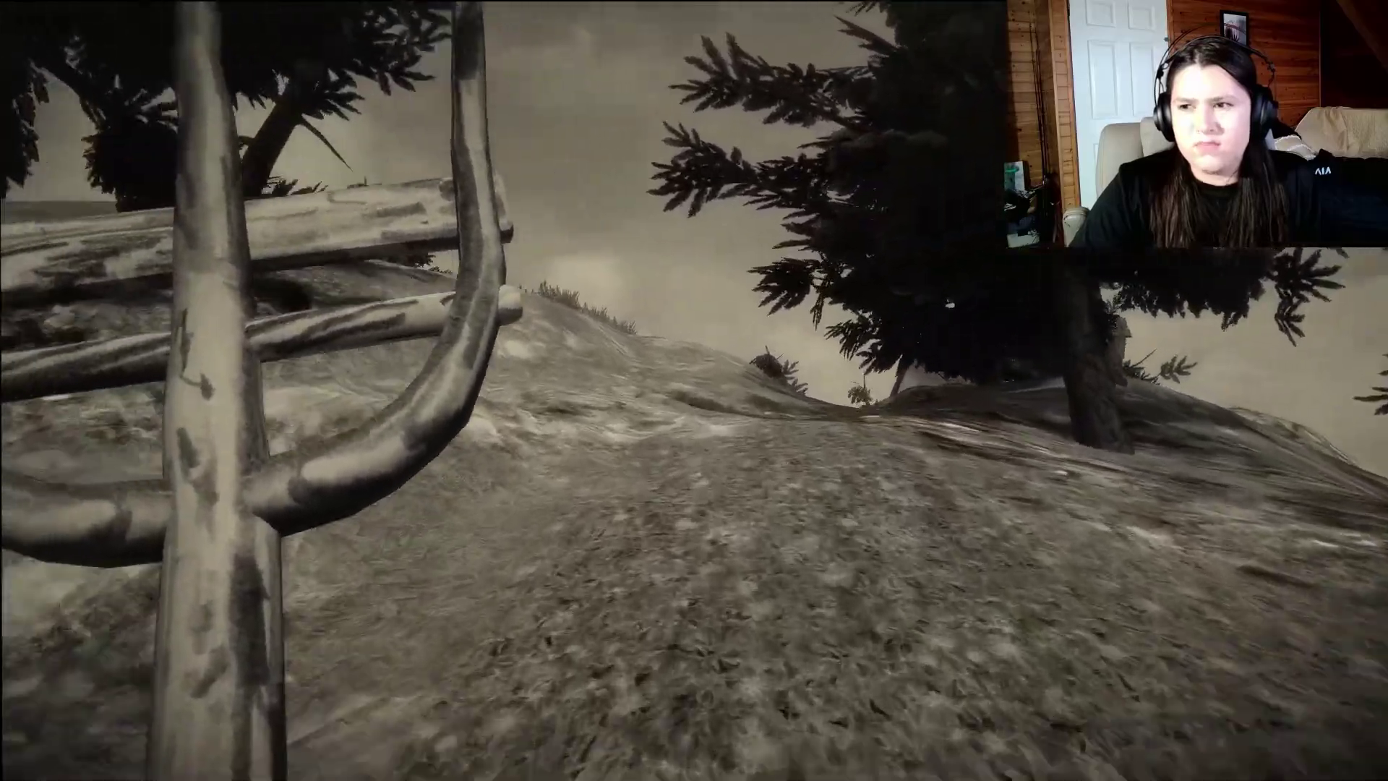
{"action": "key", "text": "w"}
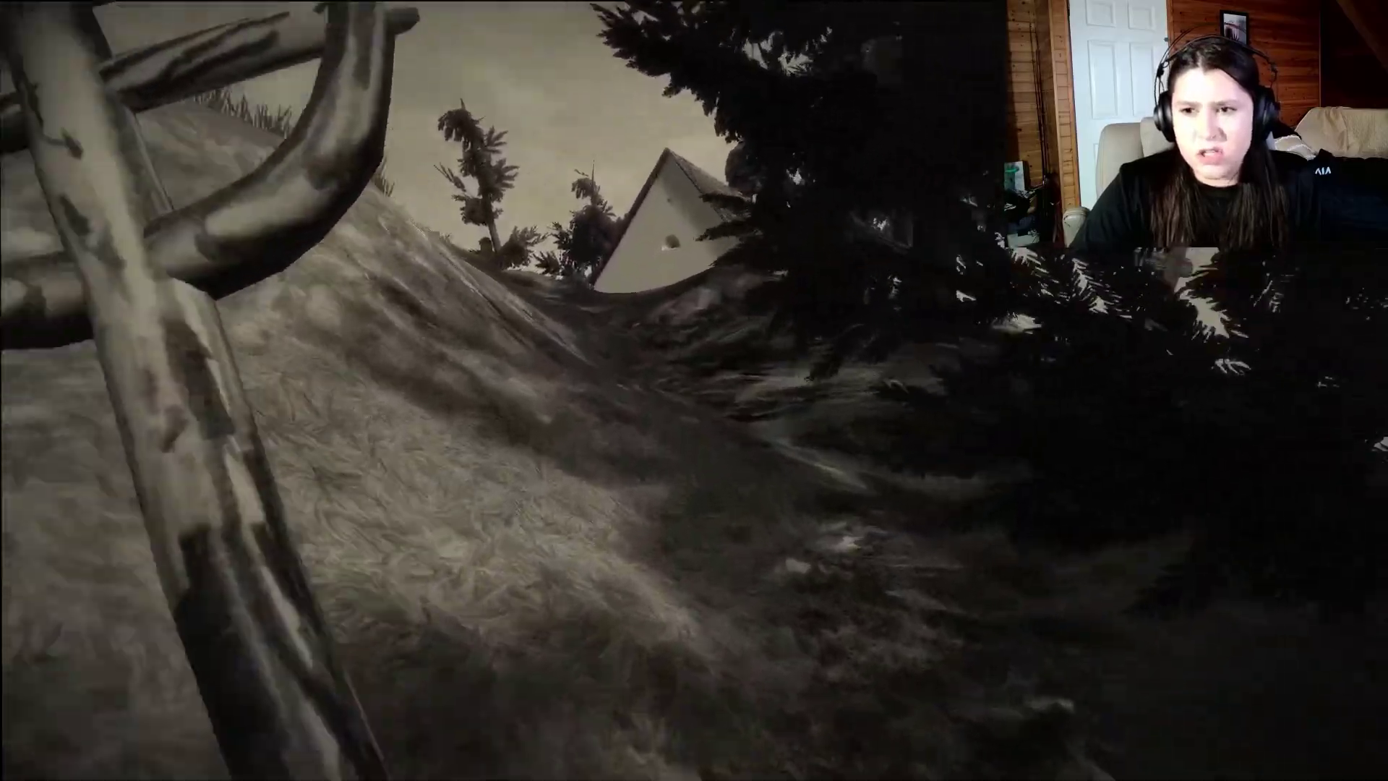
{"action": "key", "text": "w"}
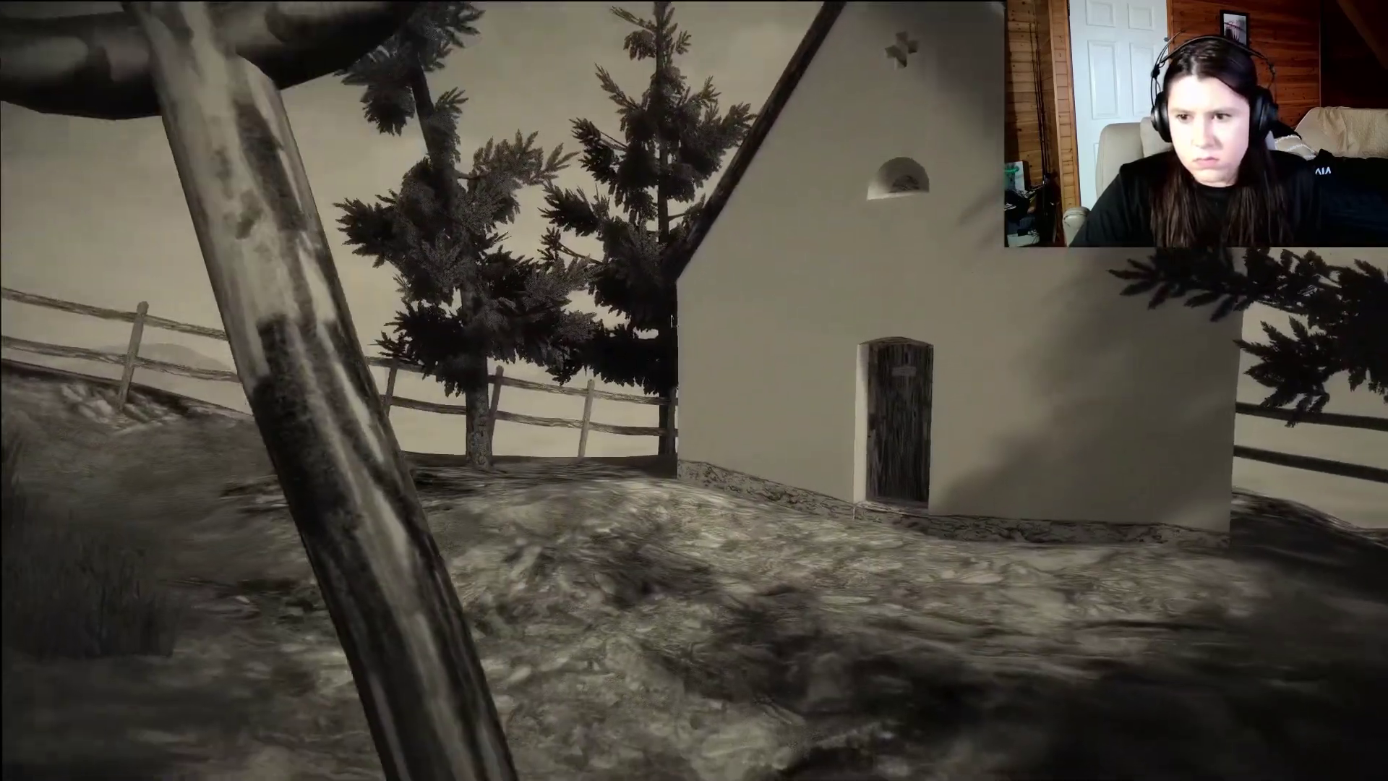
{"action": "key", "text": "w"}
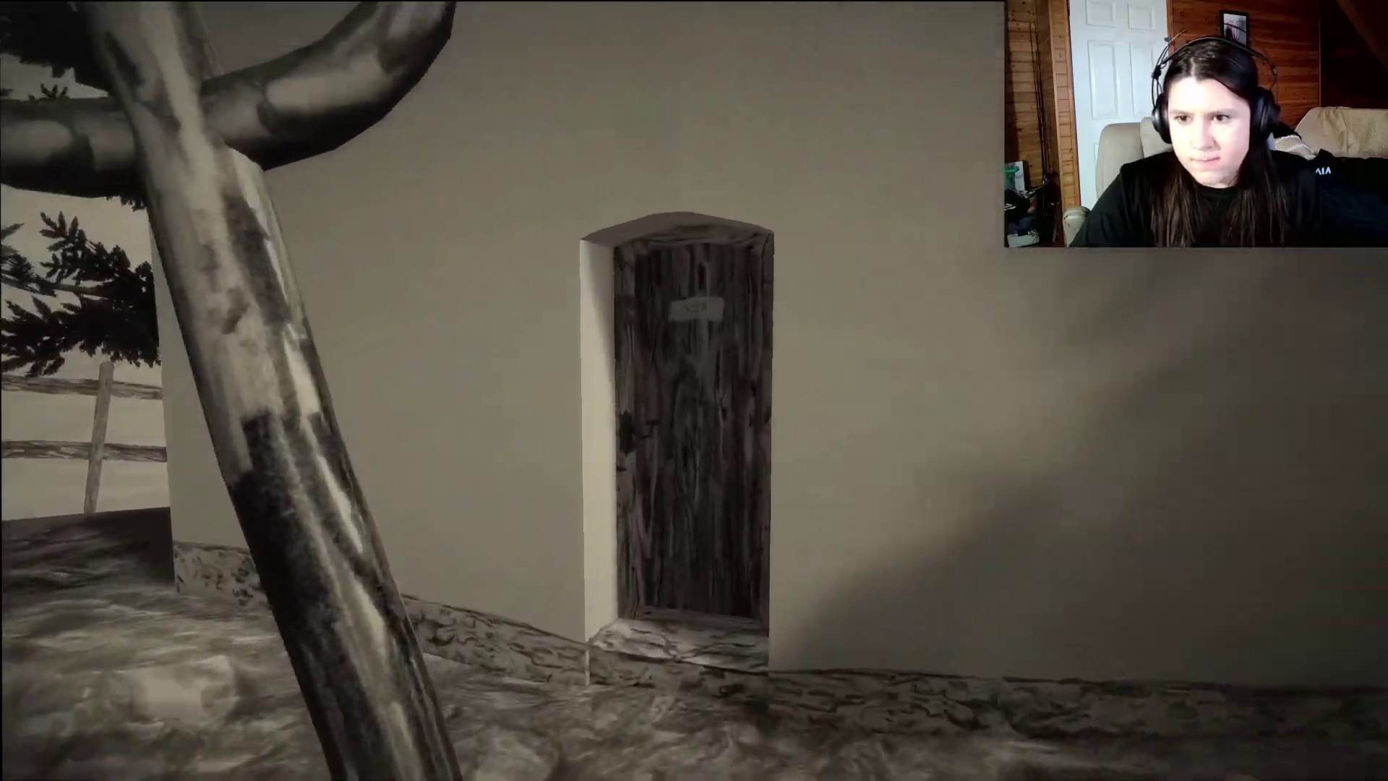
{"action": "key", "text": "w"}
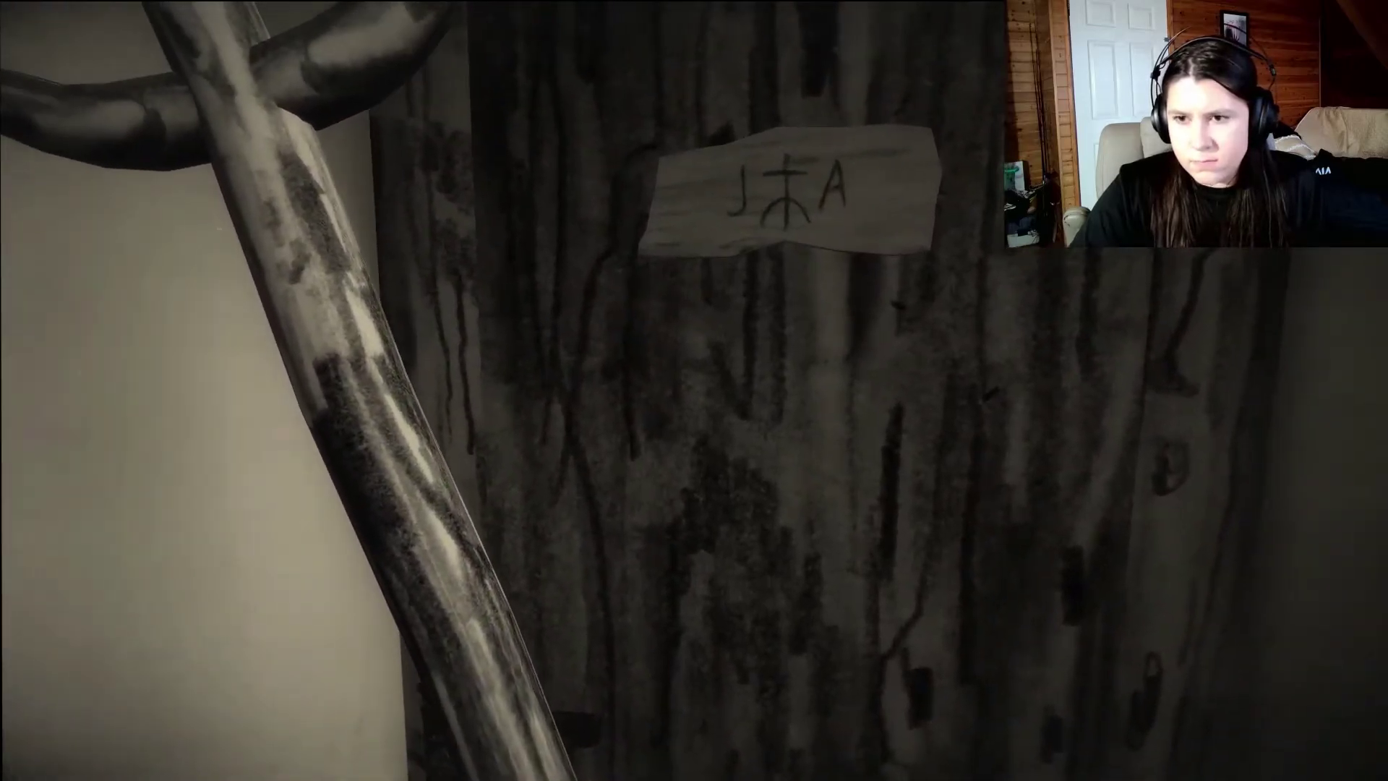
{"action": "key", "text": "s"}
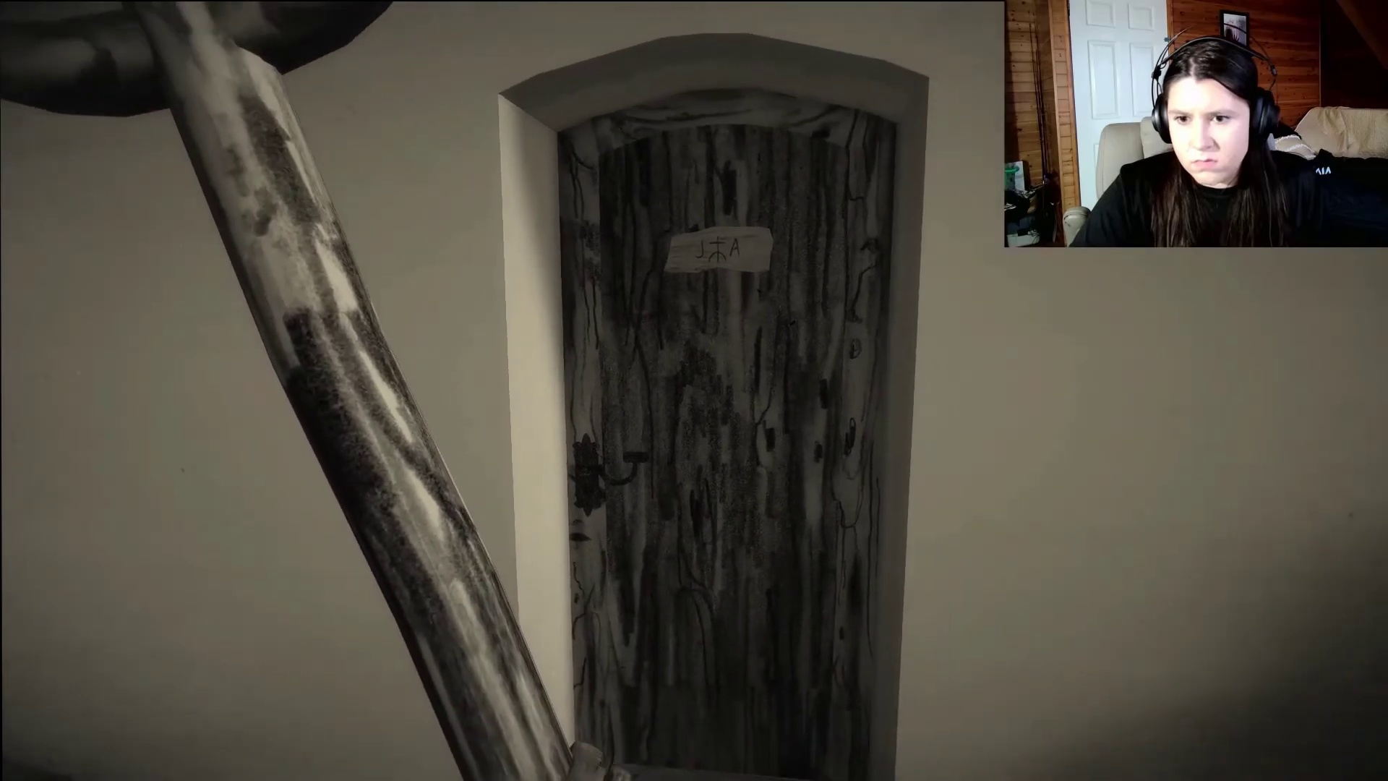
{"action": "key", "text": "w"}
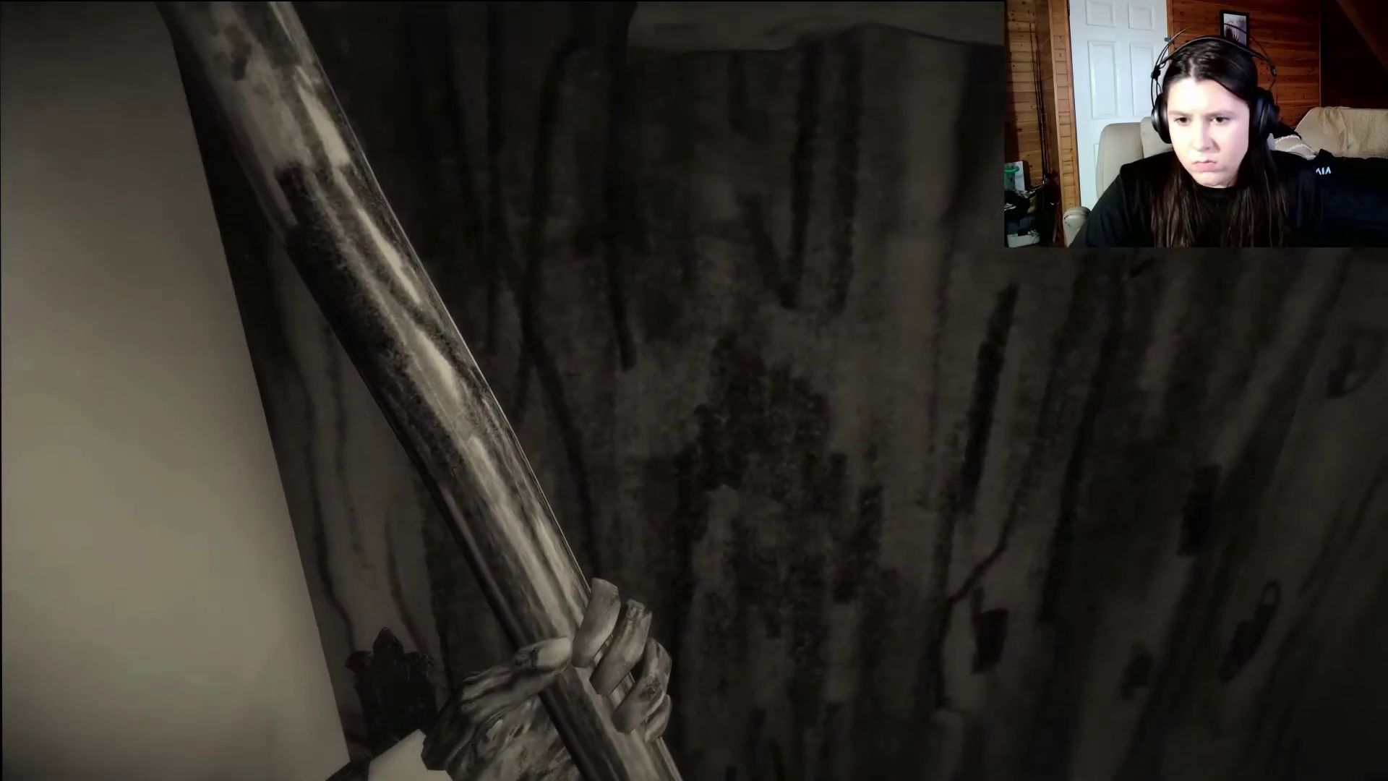
{"action": "key", "text": "e"}
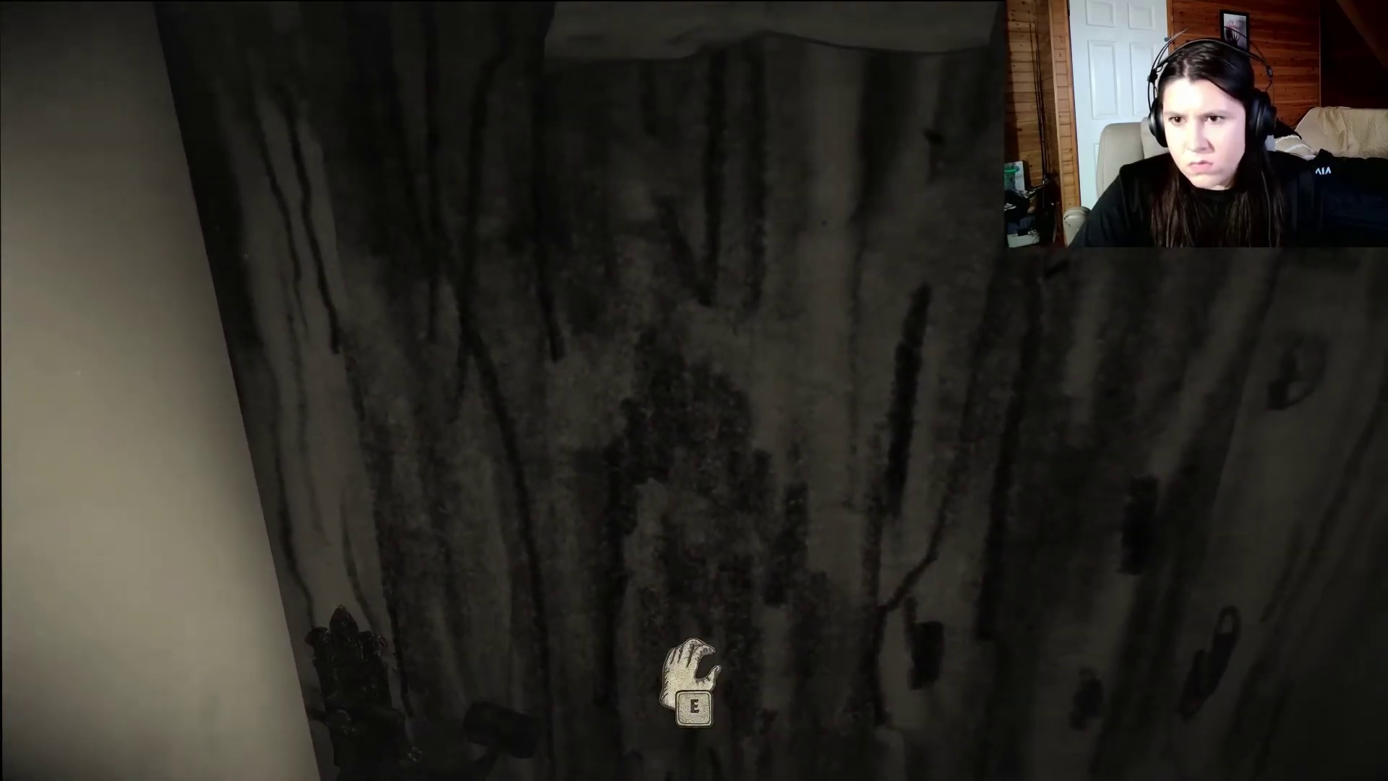
{"action": "key", "text": "s"}
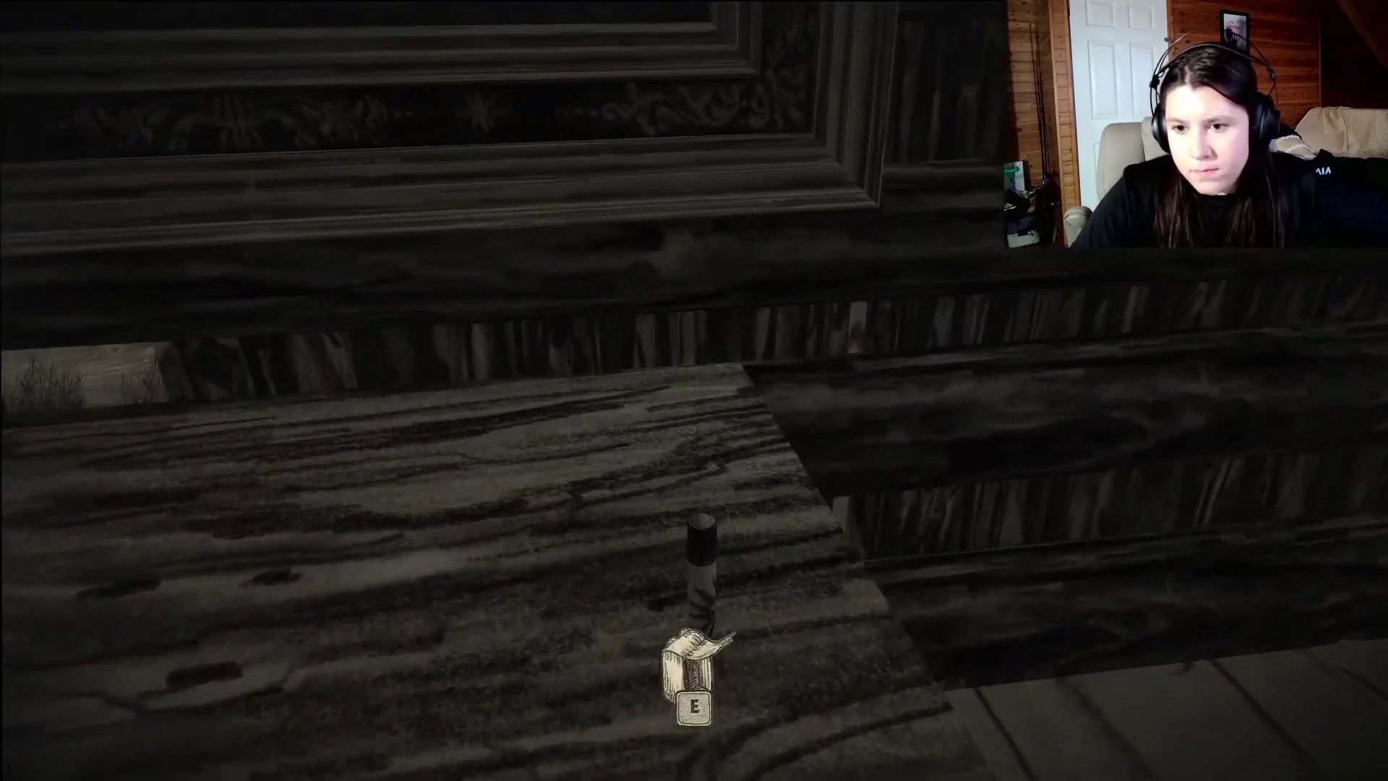
{"action": "key", "text": "e"}
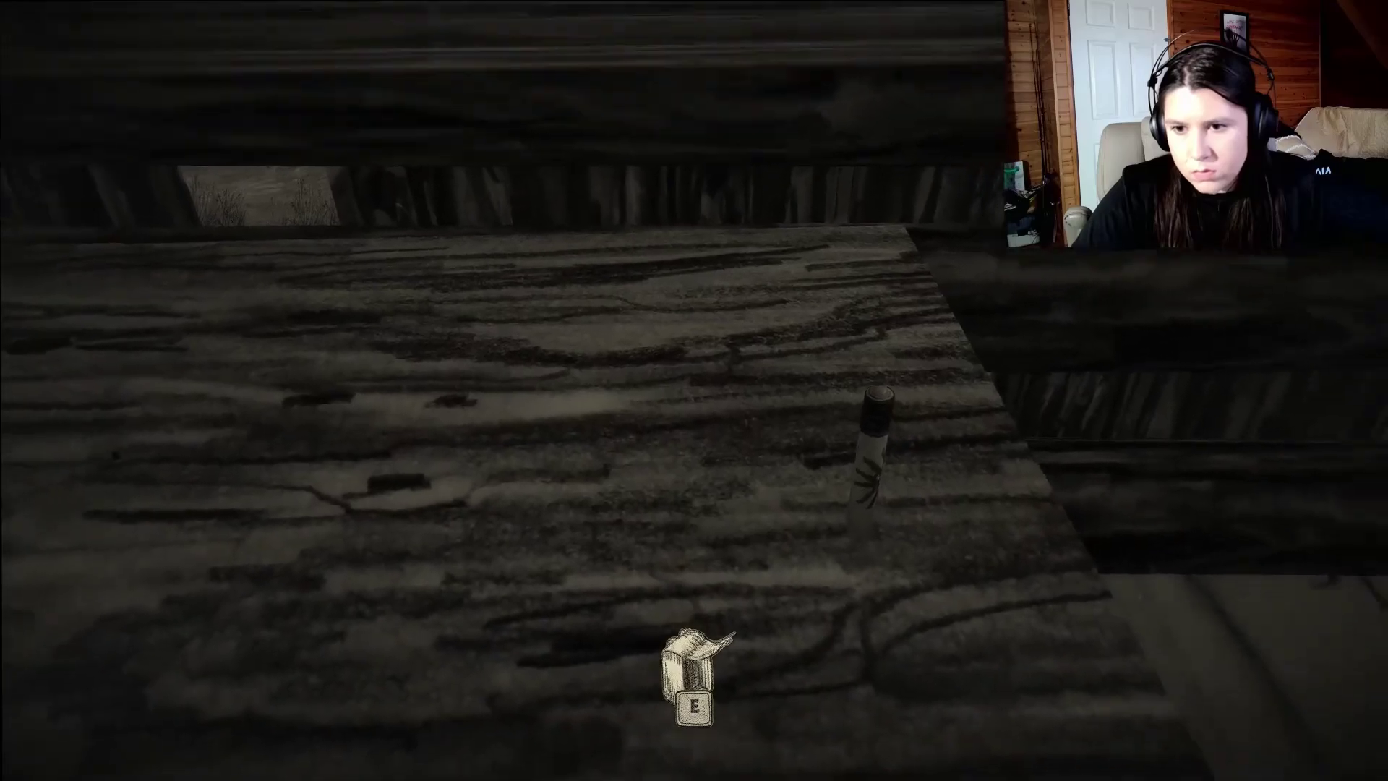
{"action": "key", "text": "e"}
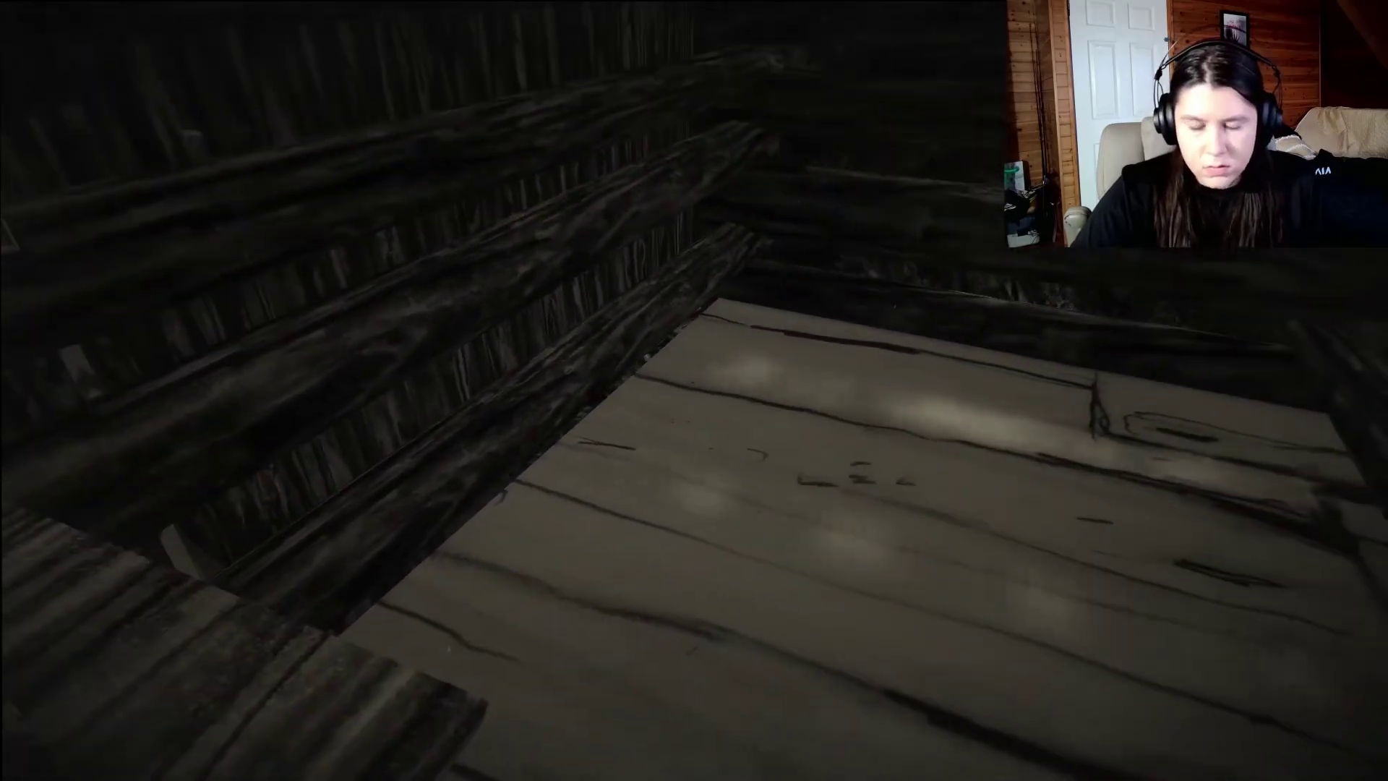
{"action": "key", "text": "Tab"}
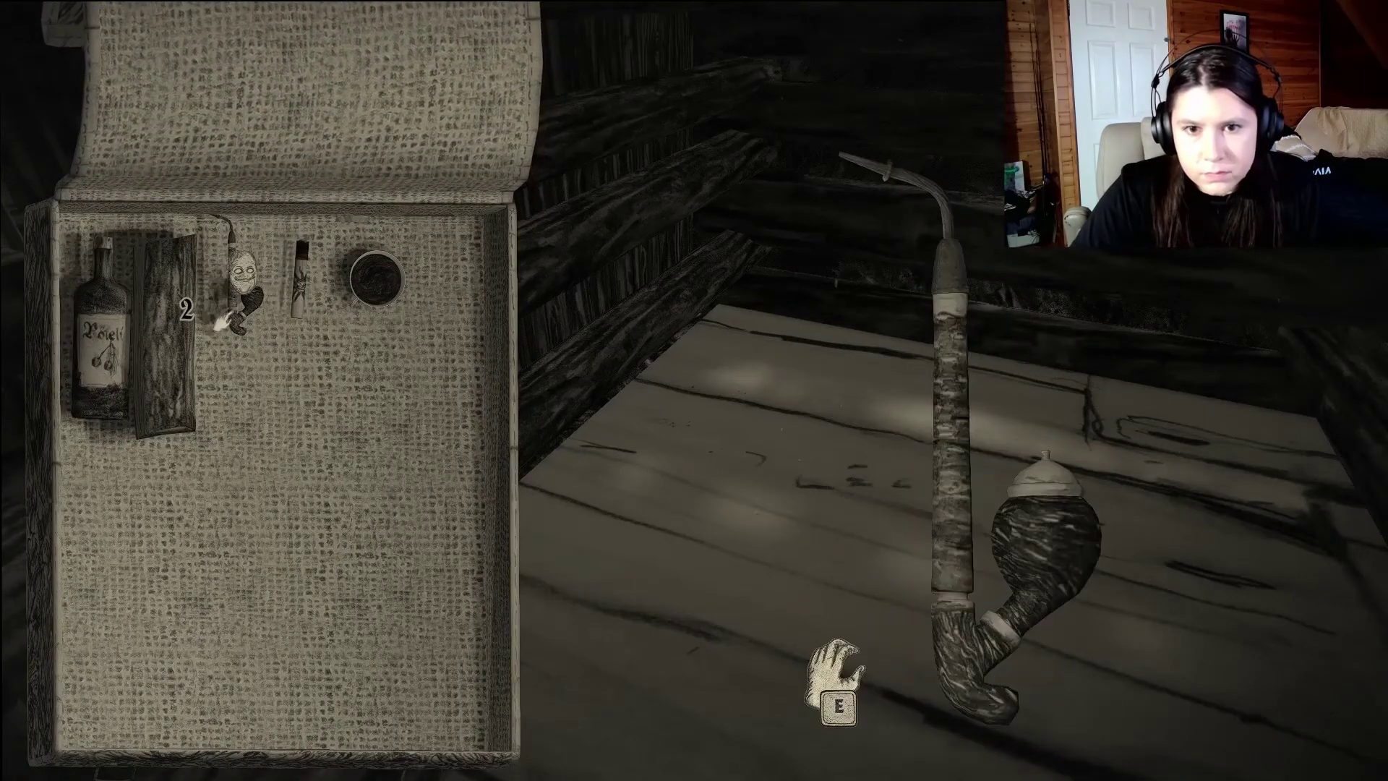
{"action": "key", "text": "Tab"}
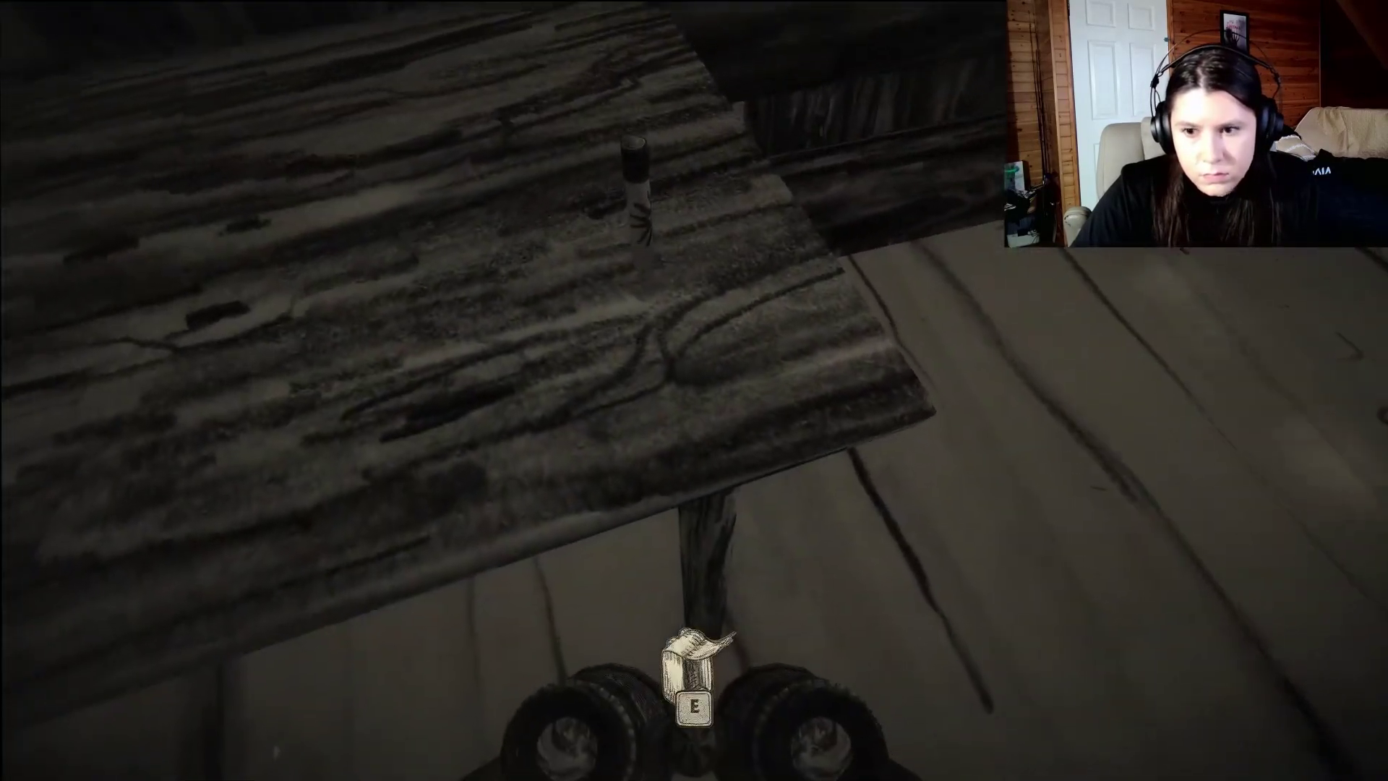
{"action": "key", "text": "Tab"}
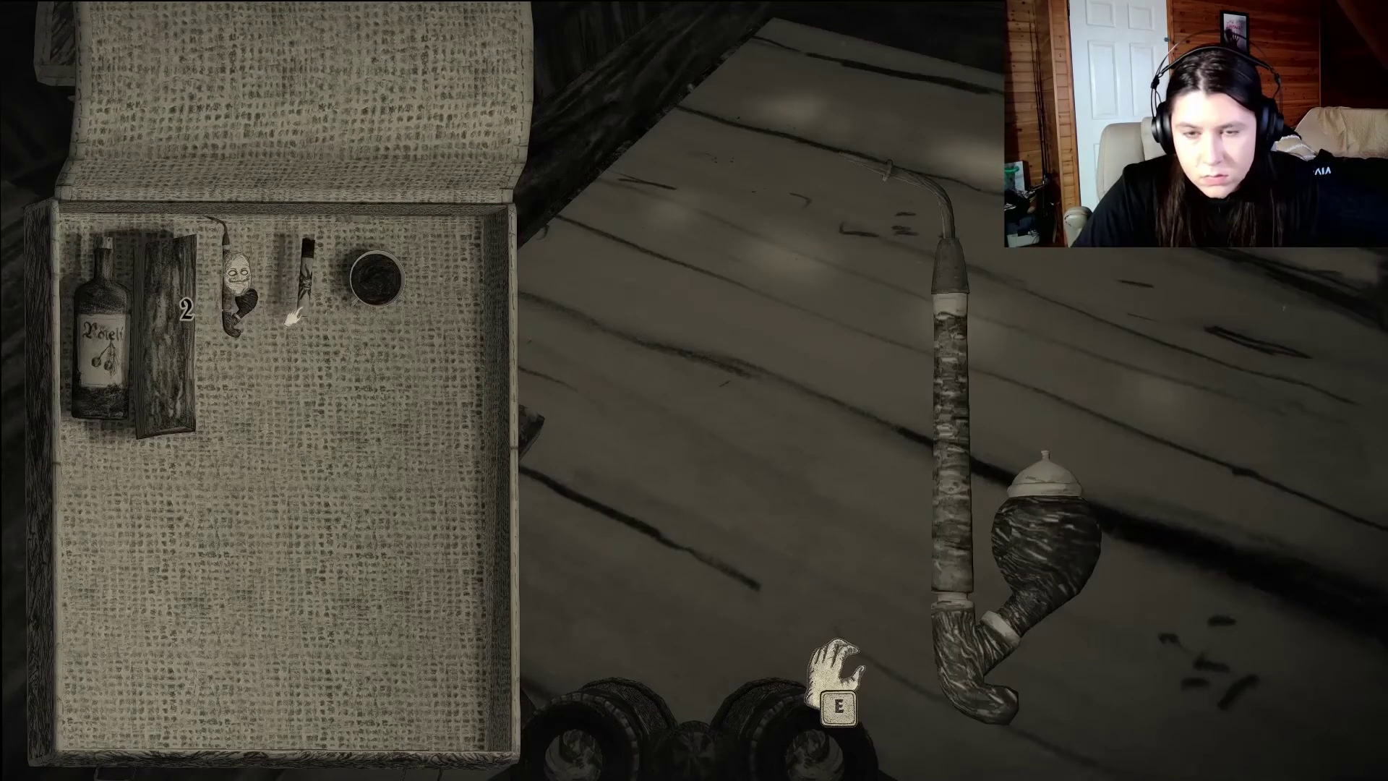
{"action": "key", "text": "Tab"}
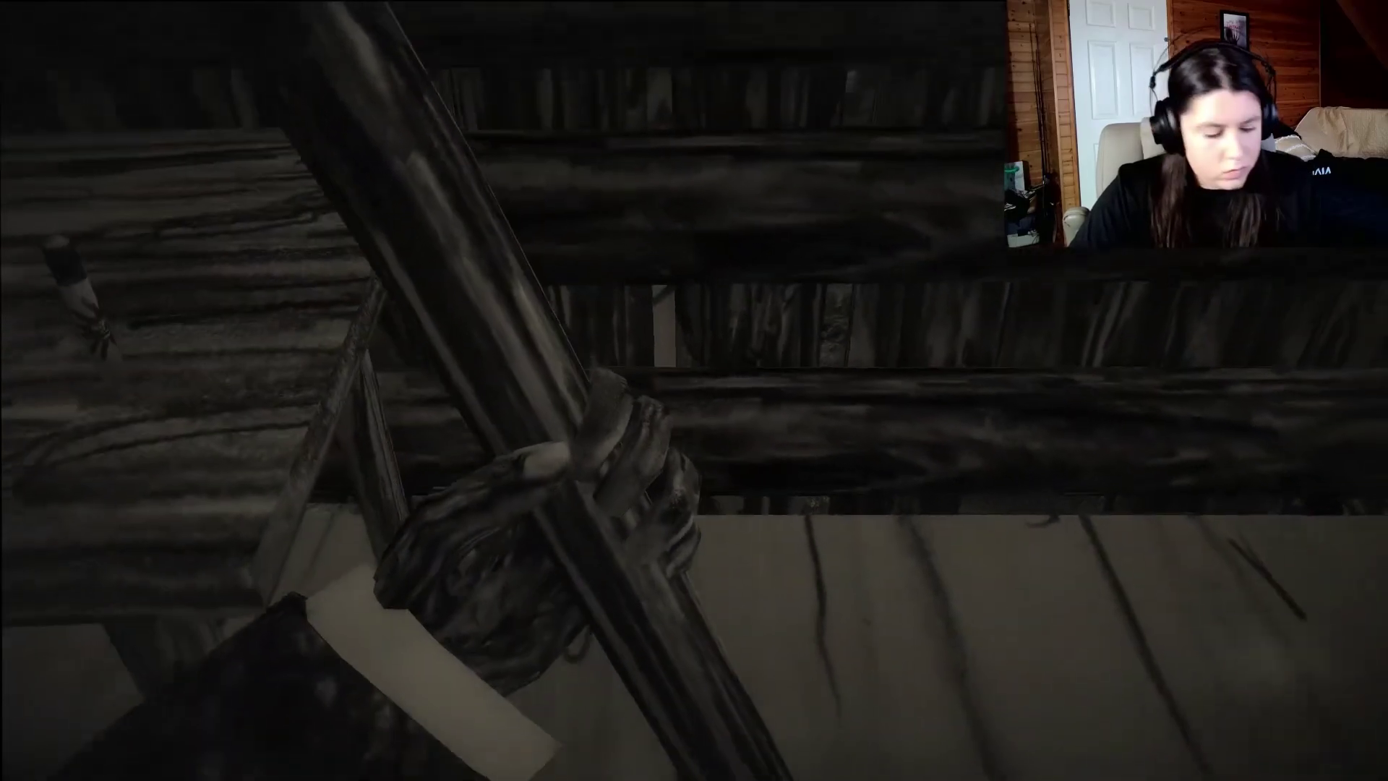
{"action": "key", "text": "w"}
{"action": "key", "text": "w"}
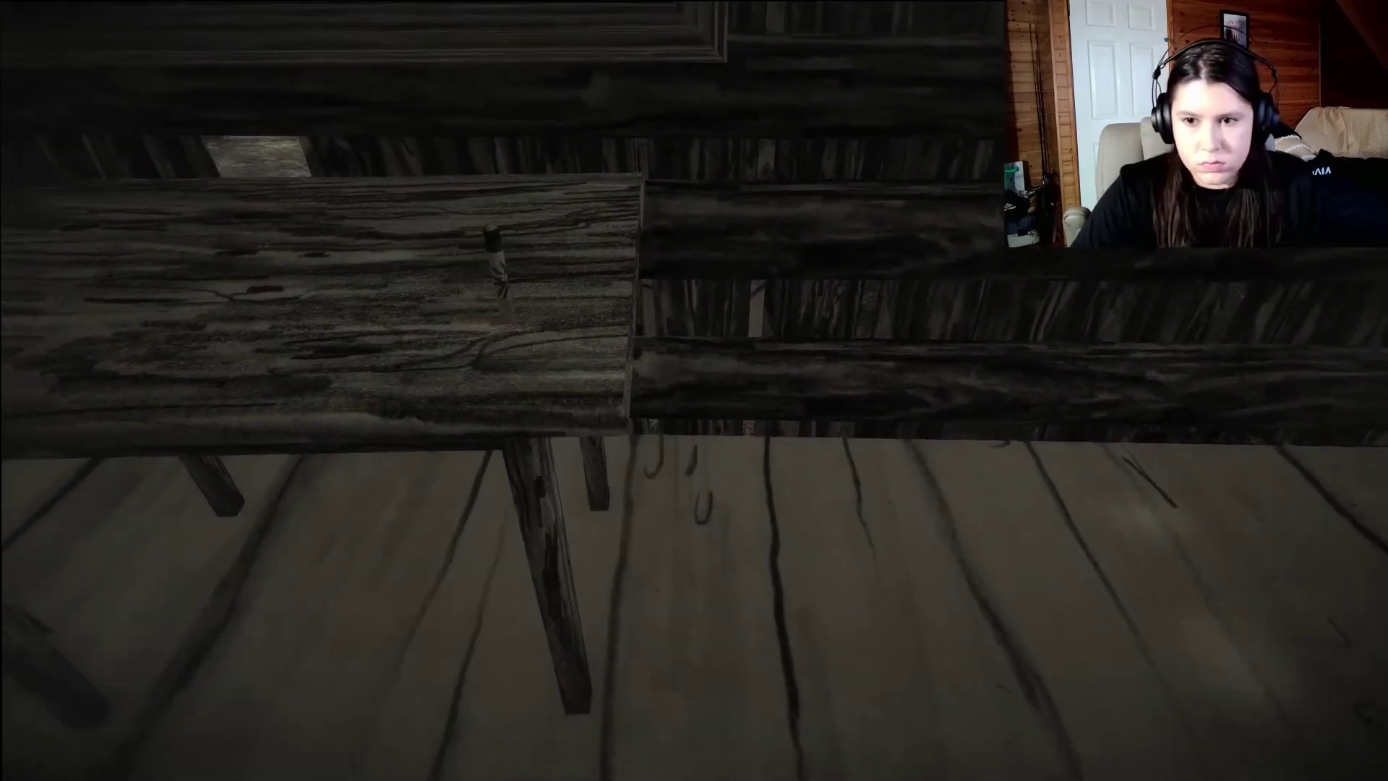
{"action": "key", "text": "e"}
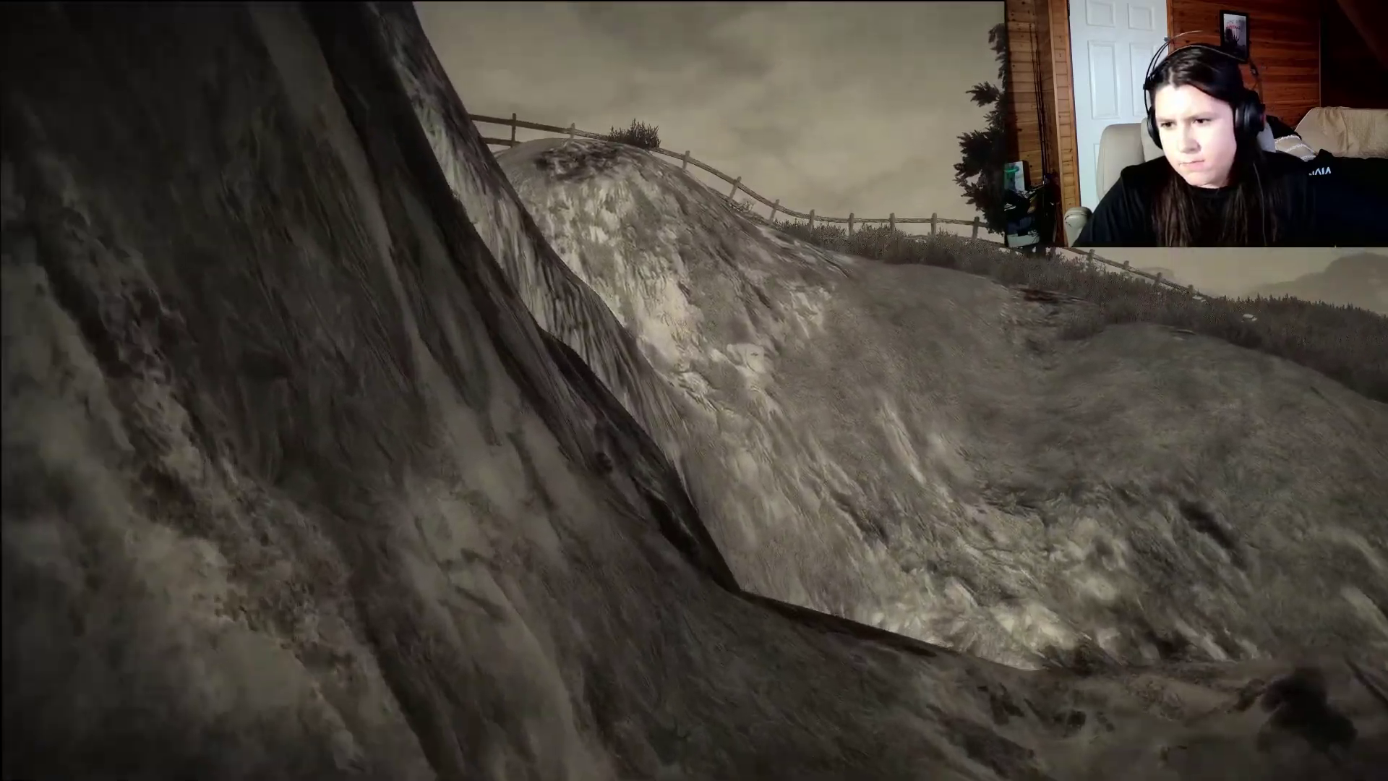
{"action": "key", "text": "e"}
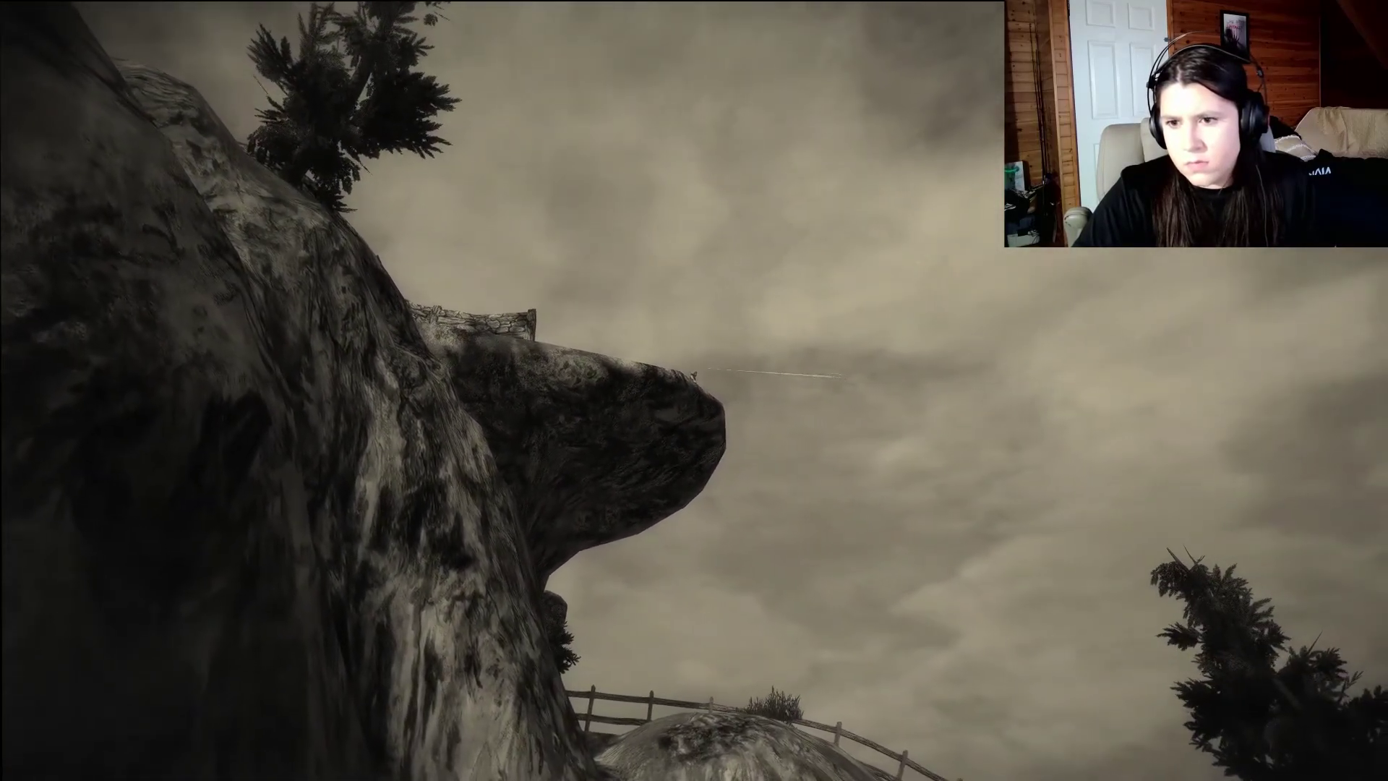
{"action": "key", "text": "b"}
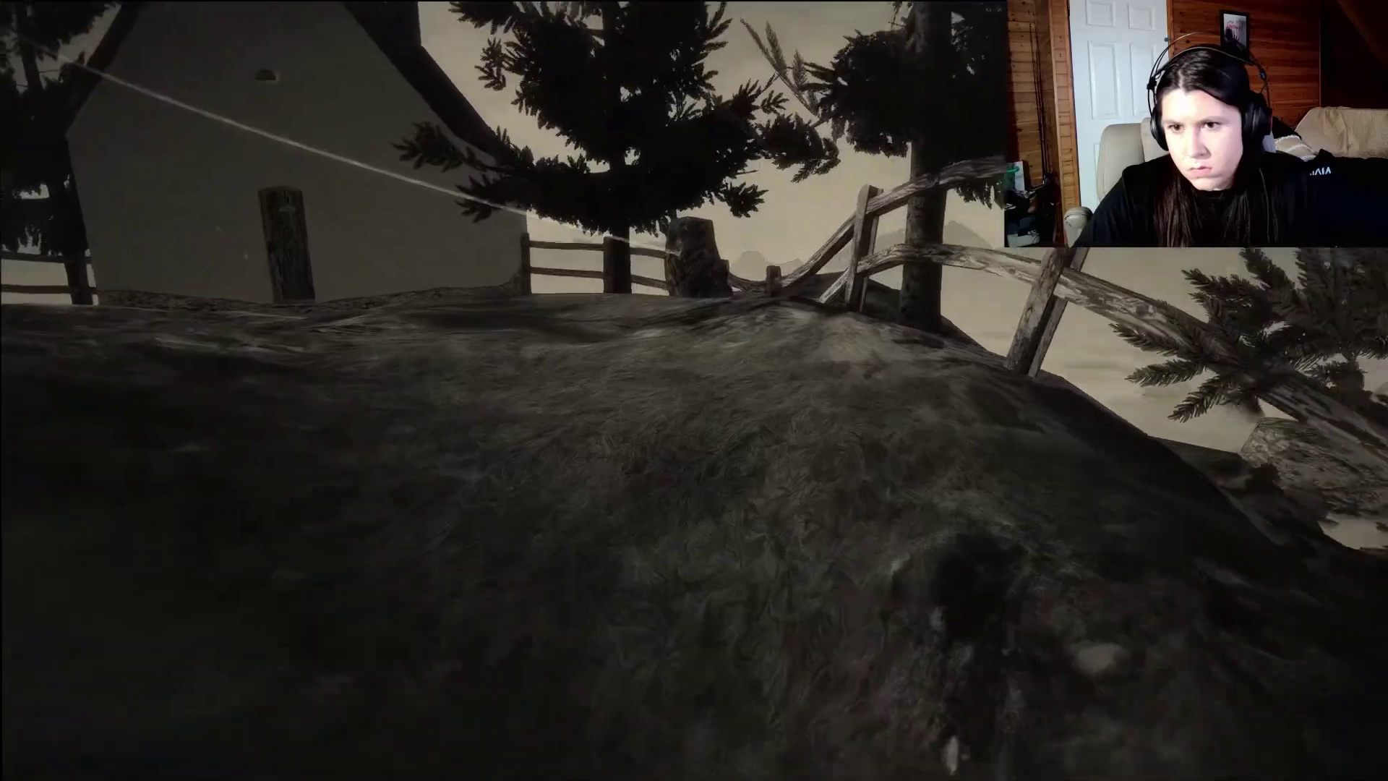
{"action": "key", "text": "w"}
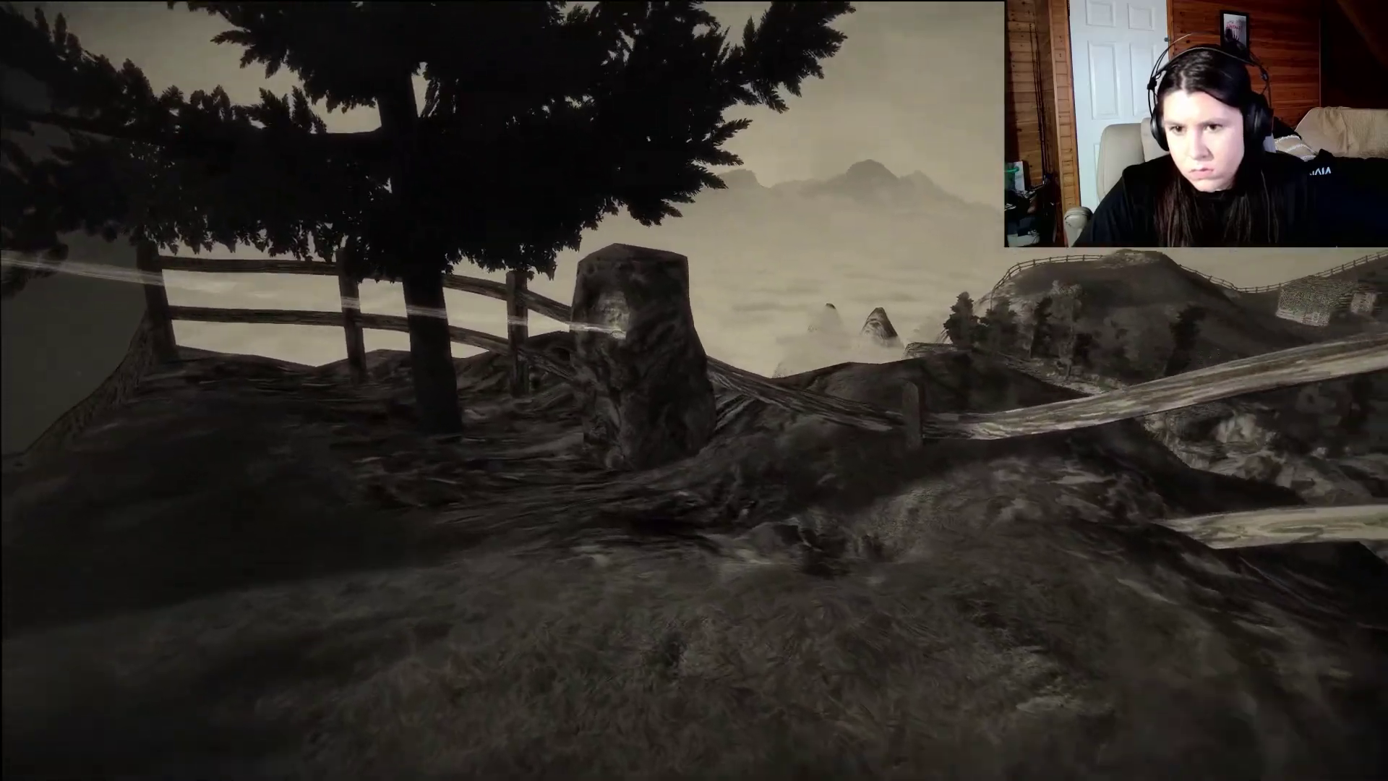
{"action": "key", "text": "e"}
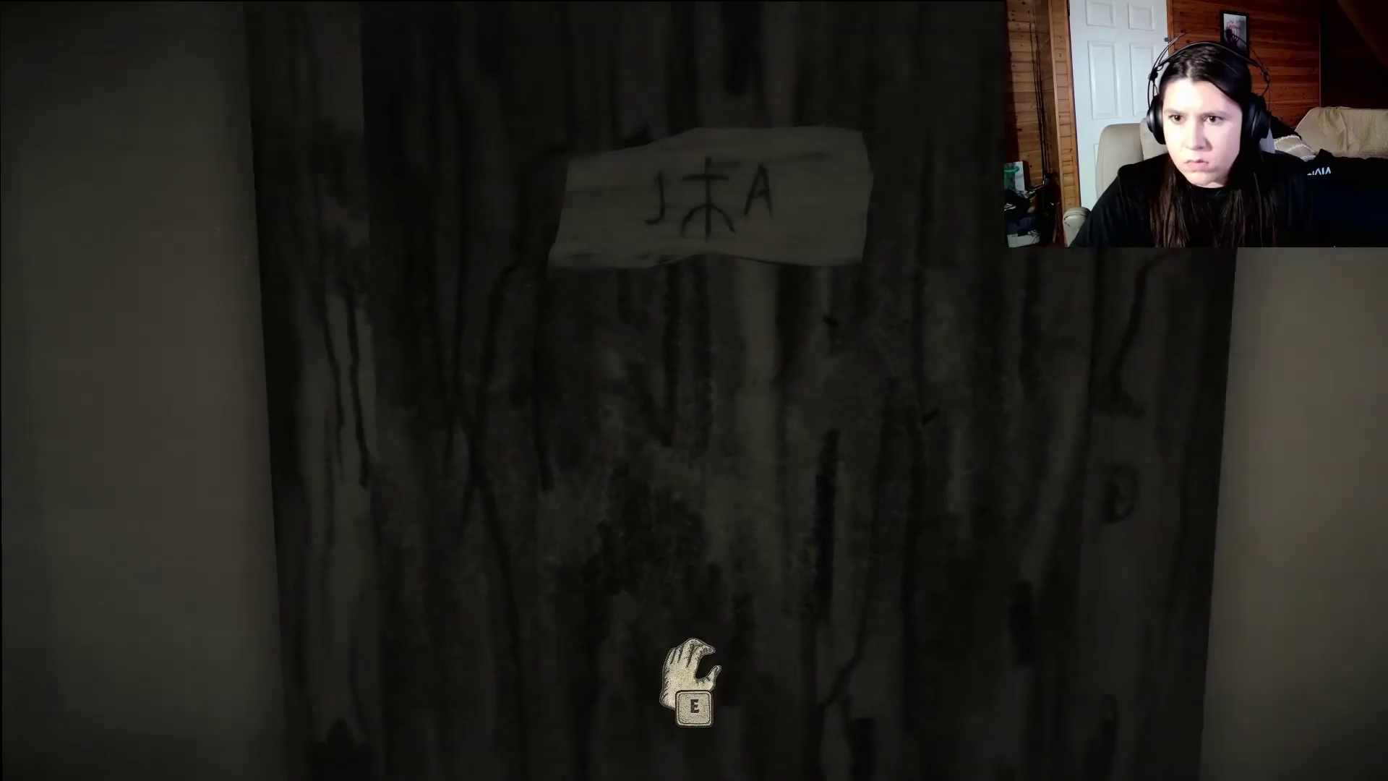
{"action": "key", "text": "s"}
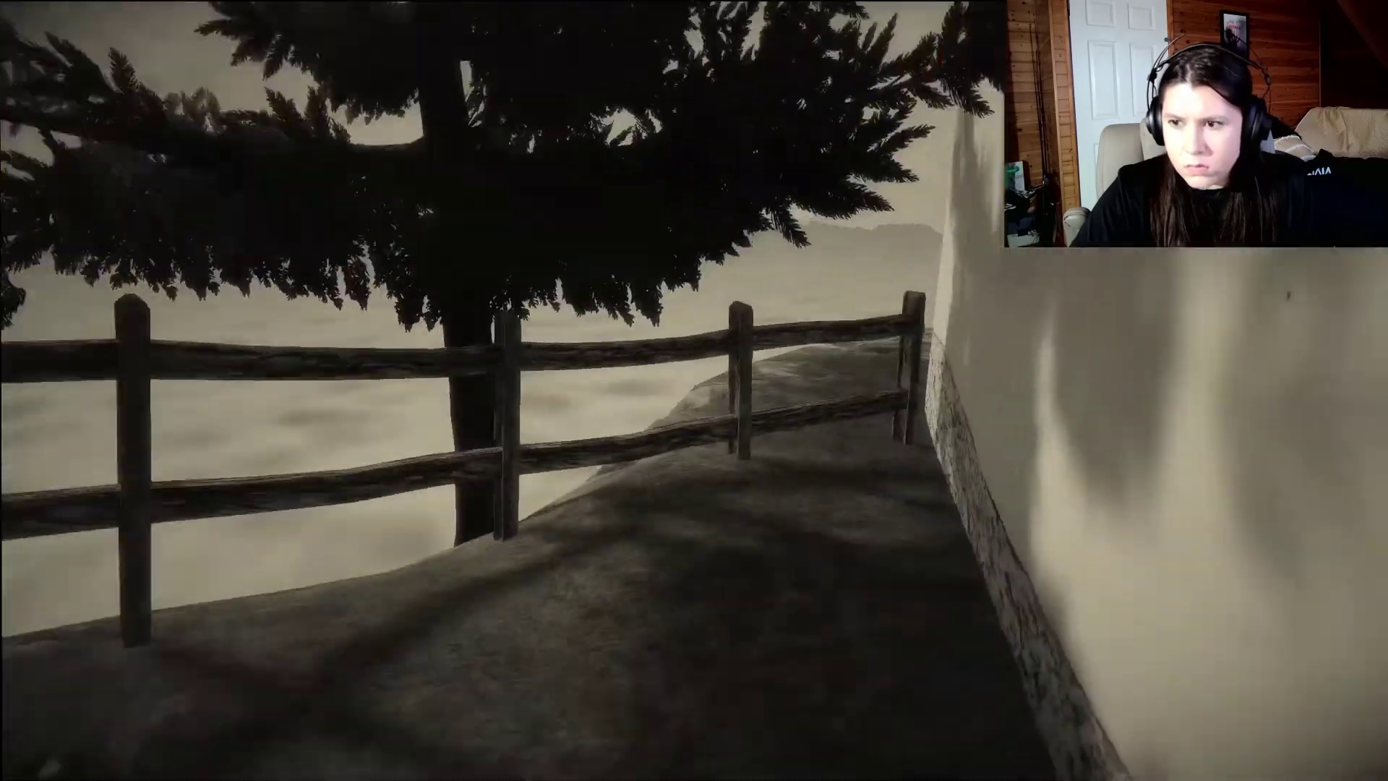
{"action": "key", "text": "w"}
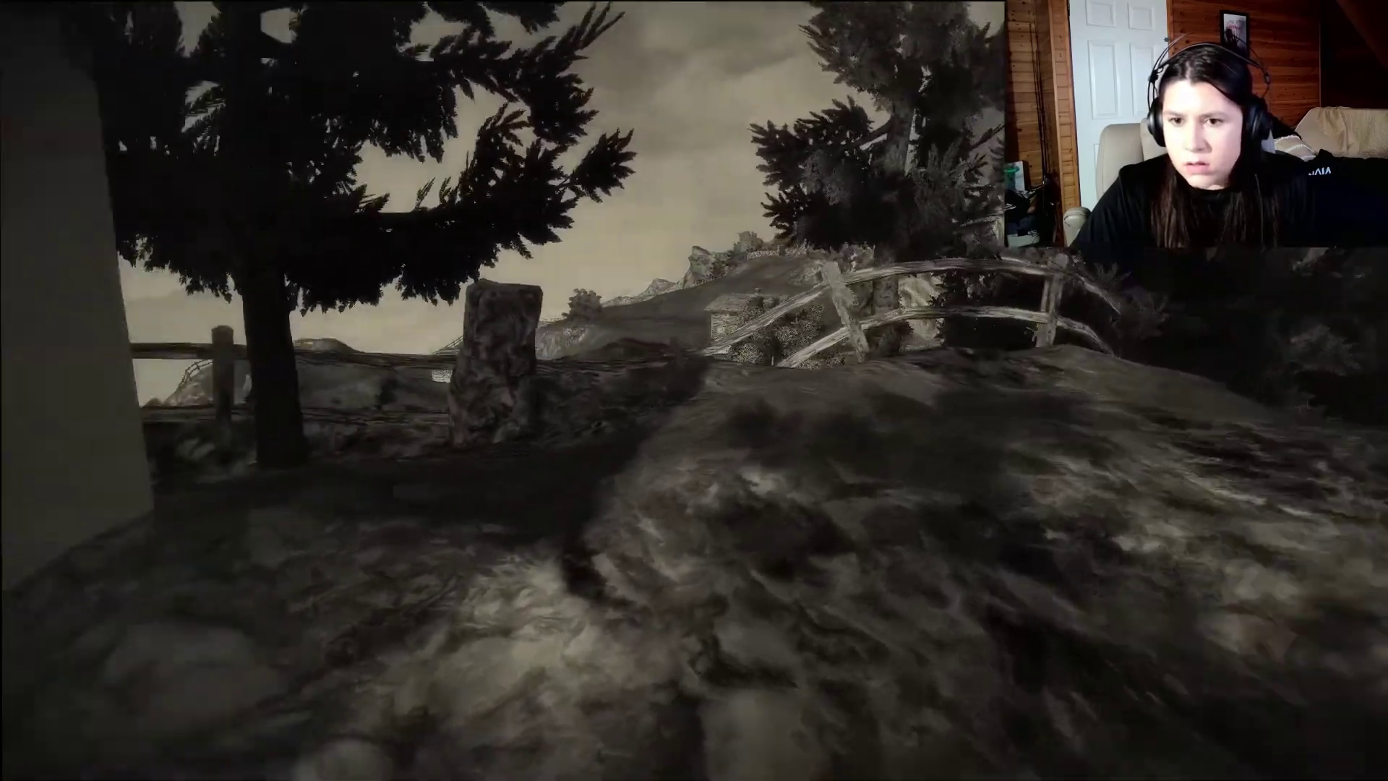
{"action": "key", "text": "w"}
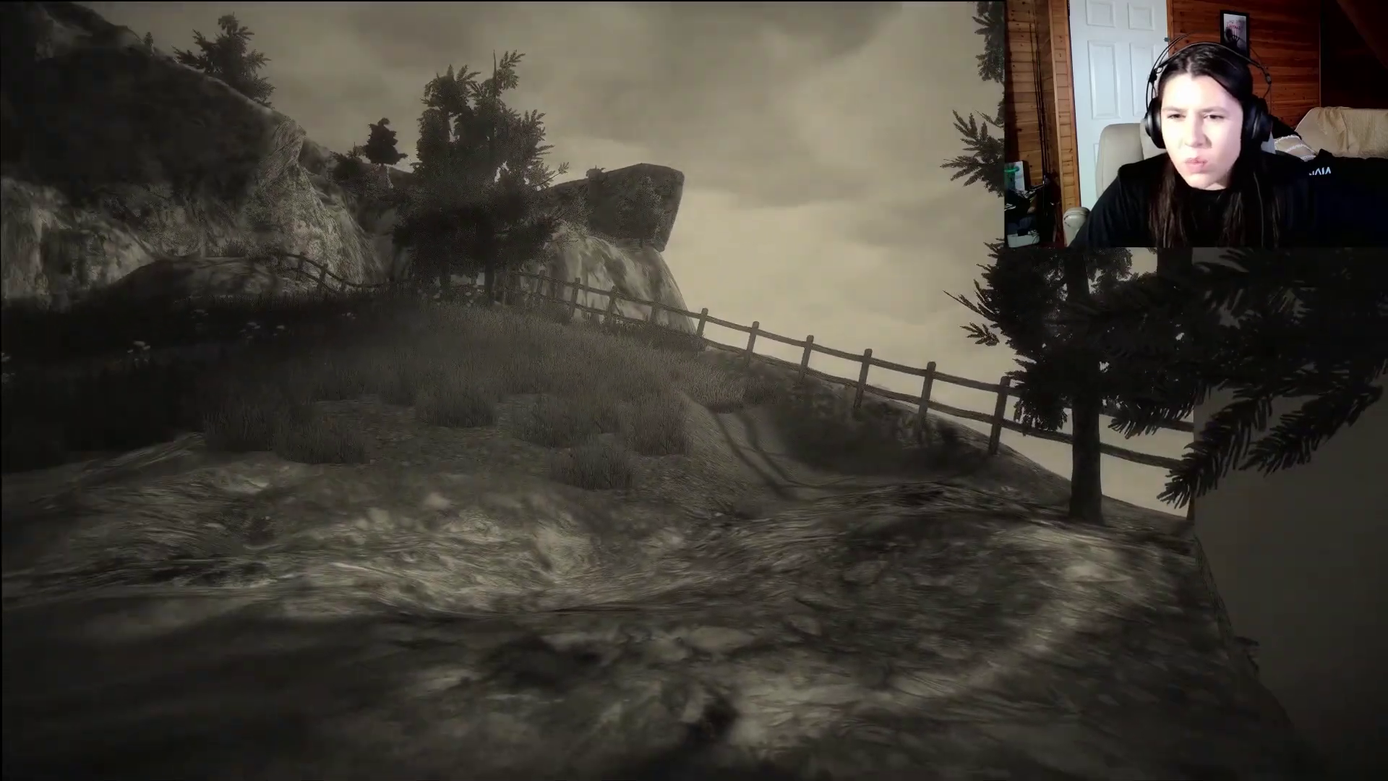
{"action": "key", "text": "e"}
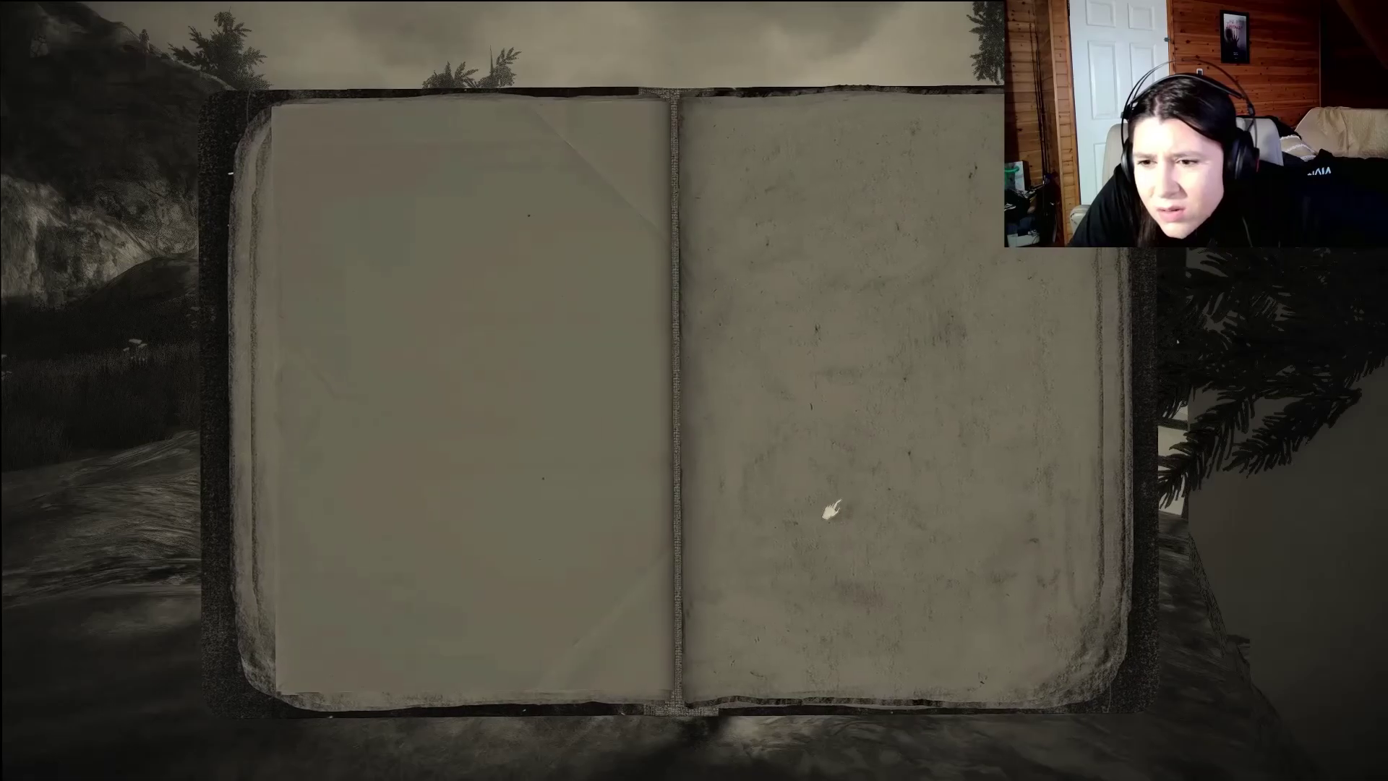
{"action": "key", "text": "Escape"}
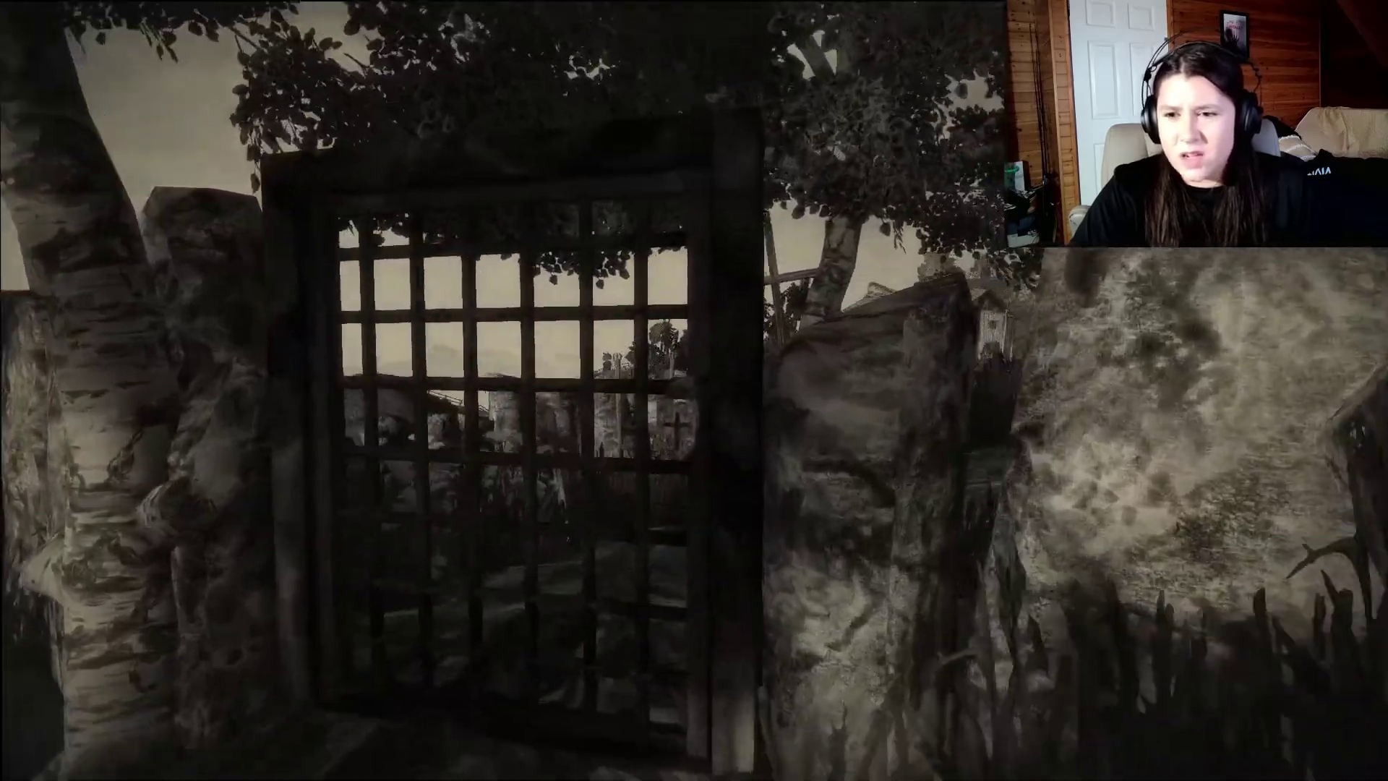
{"action": "key", "text": "e"}
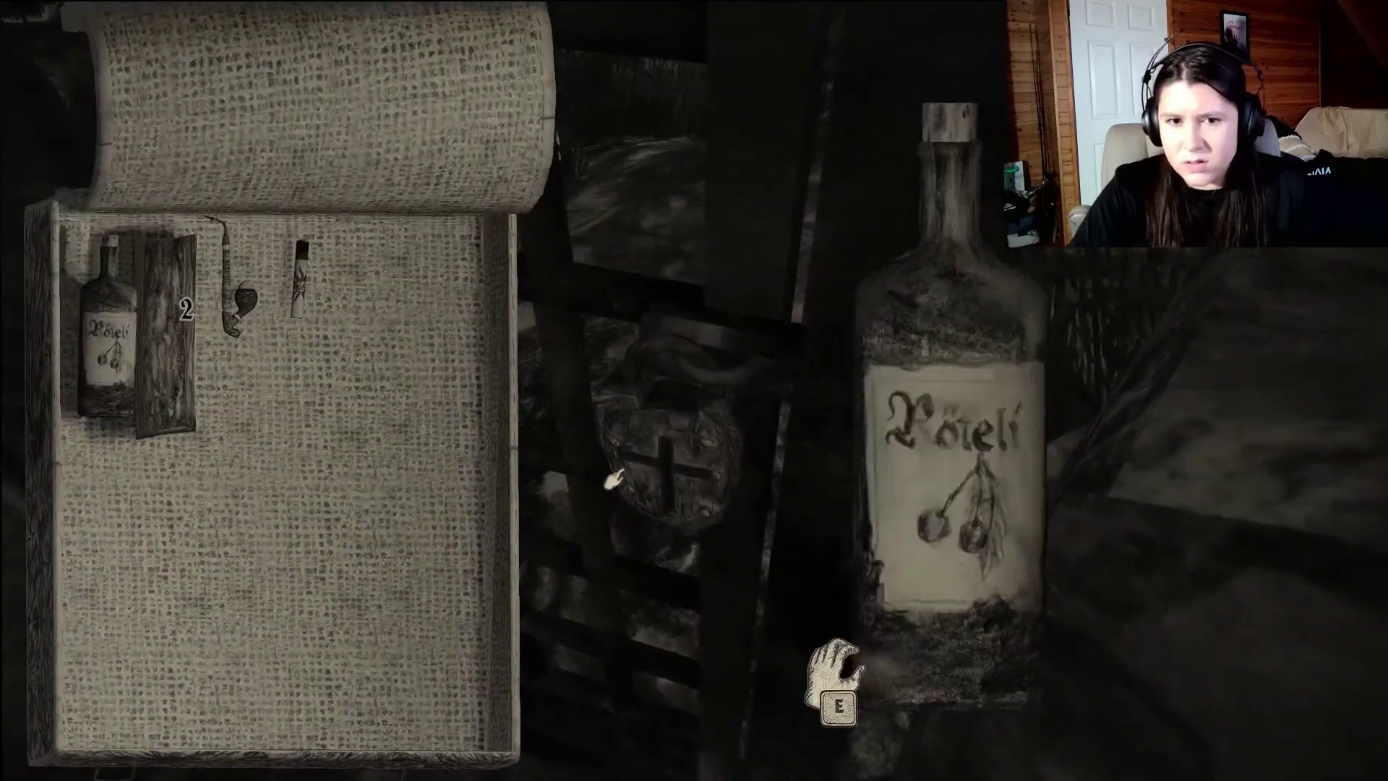
{"action": "key", "text": "e"}
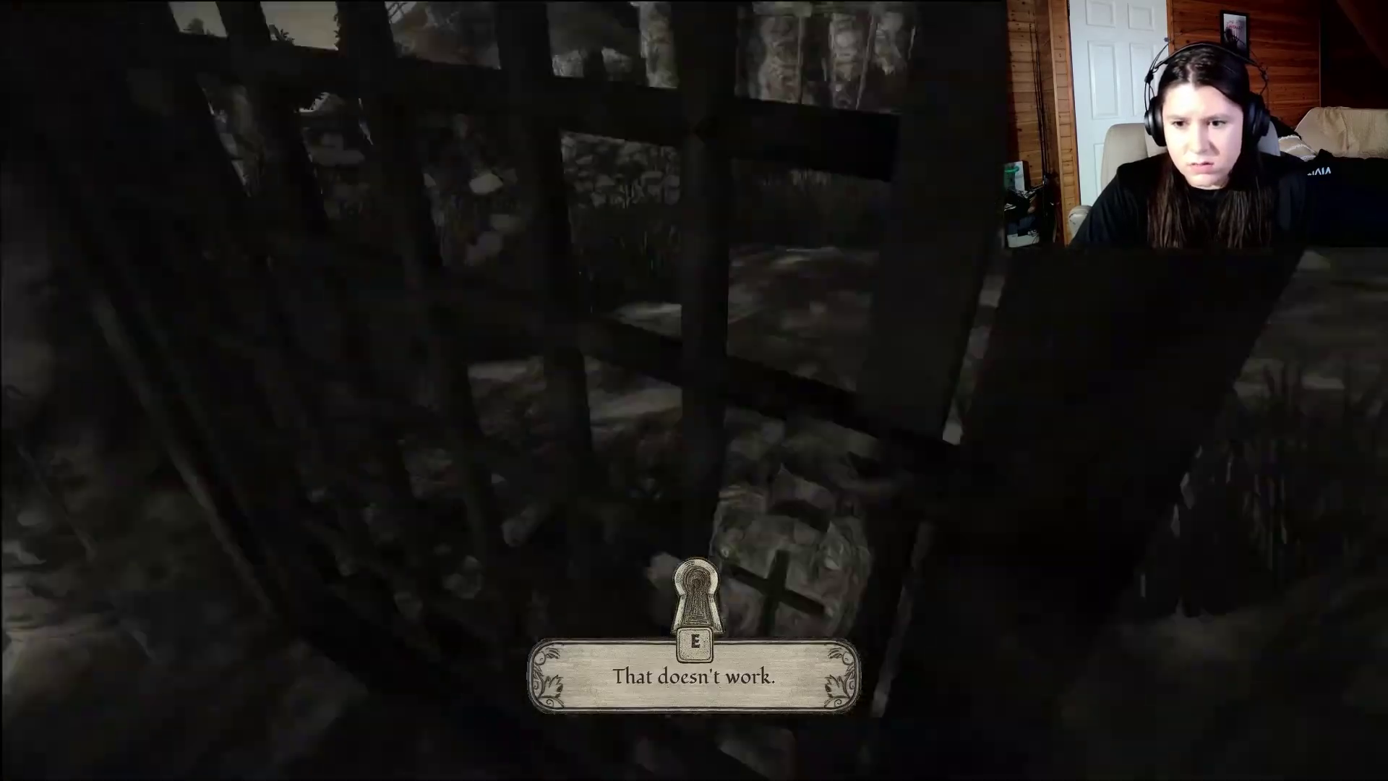
{"action": "key", "text": "w"}
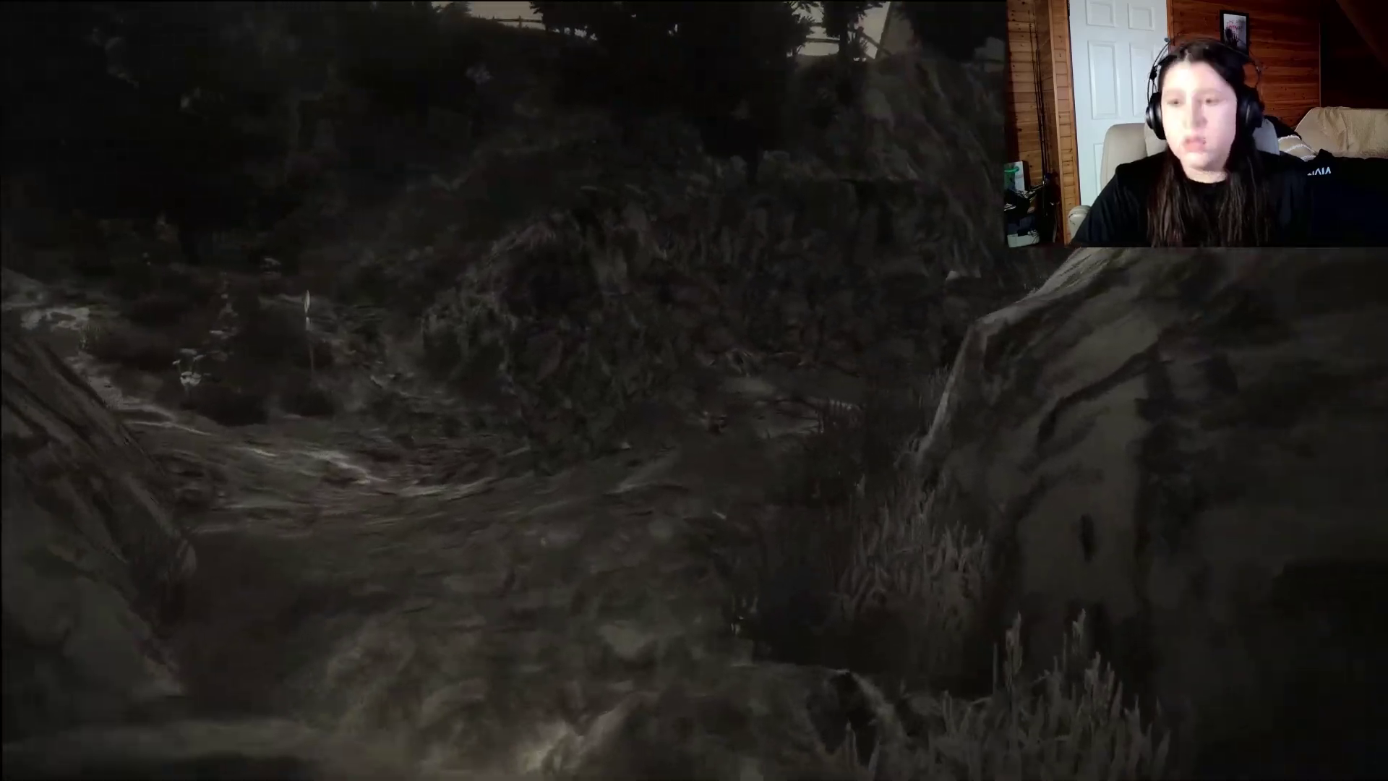
{"action": "left_click_drag", "start_coordinate": [694, 392], "coordinate": [434, 390]}
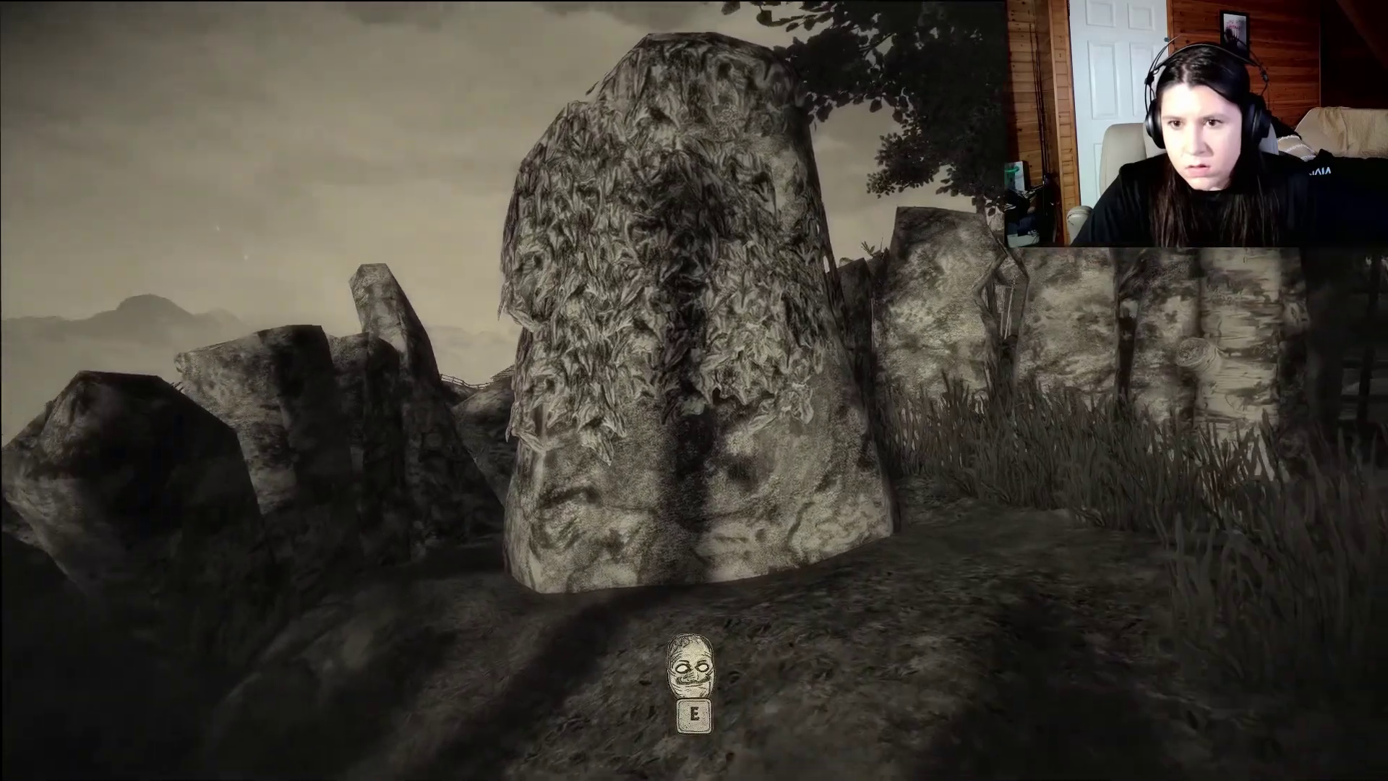
{"action": "left_click", "coordinate": [694, 666]}
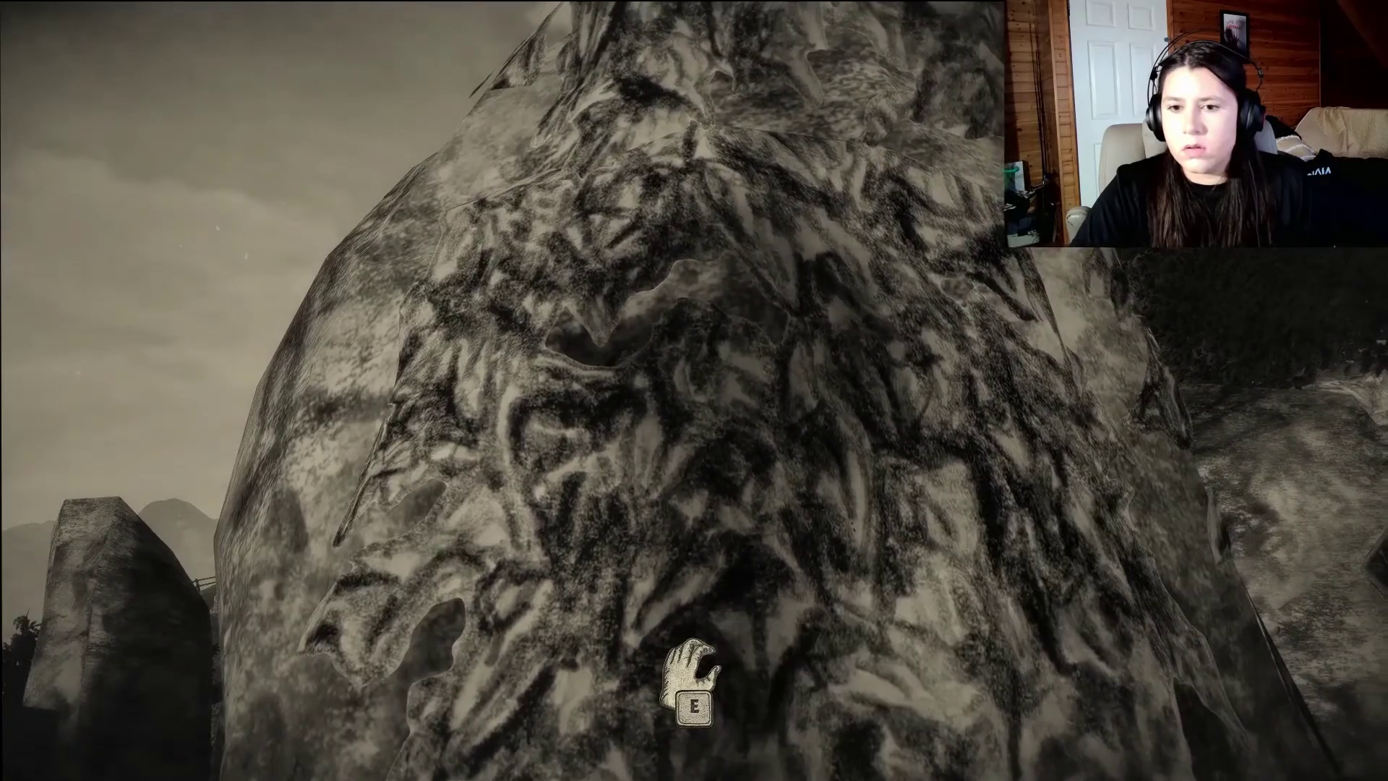
{"action": "key", "text": "e"}
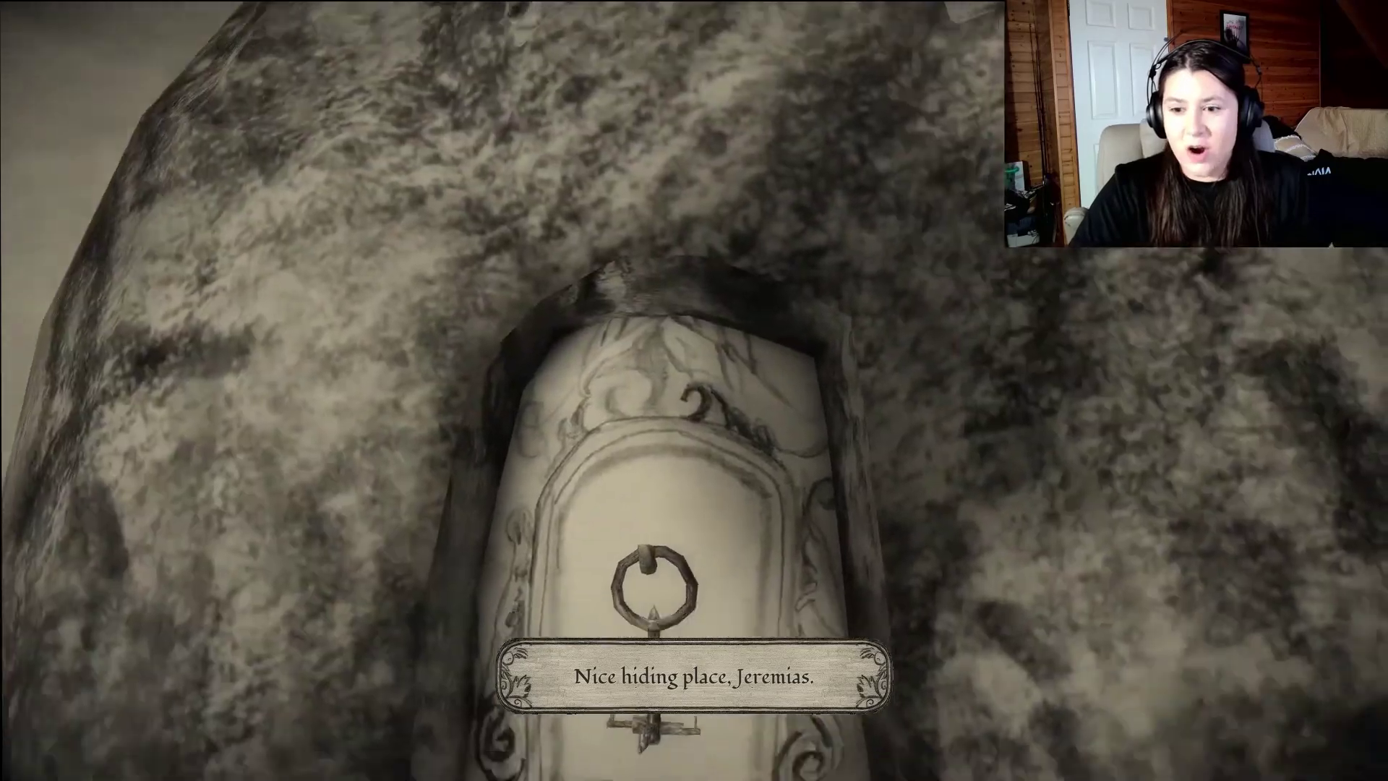
{"action": "key", "text": "e"}
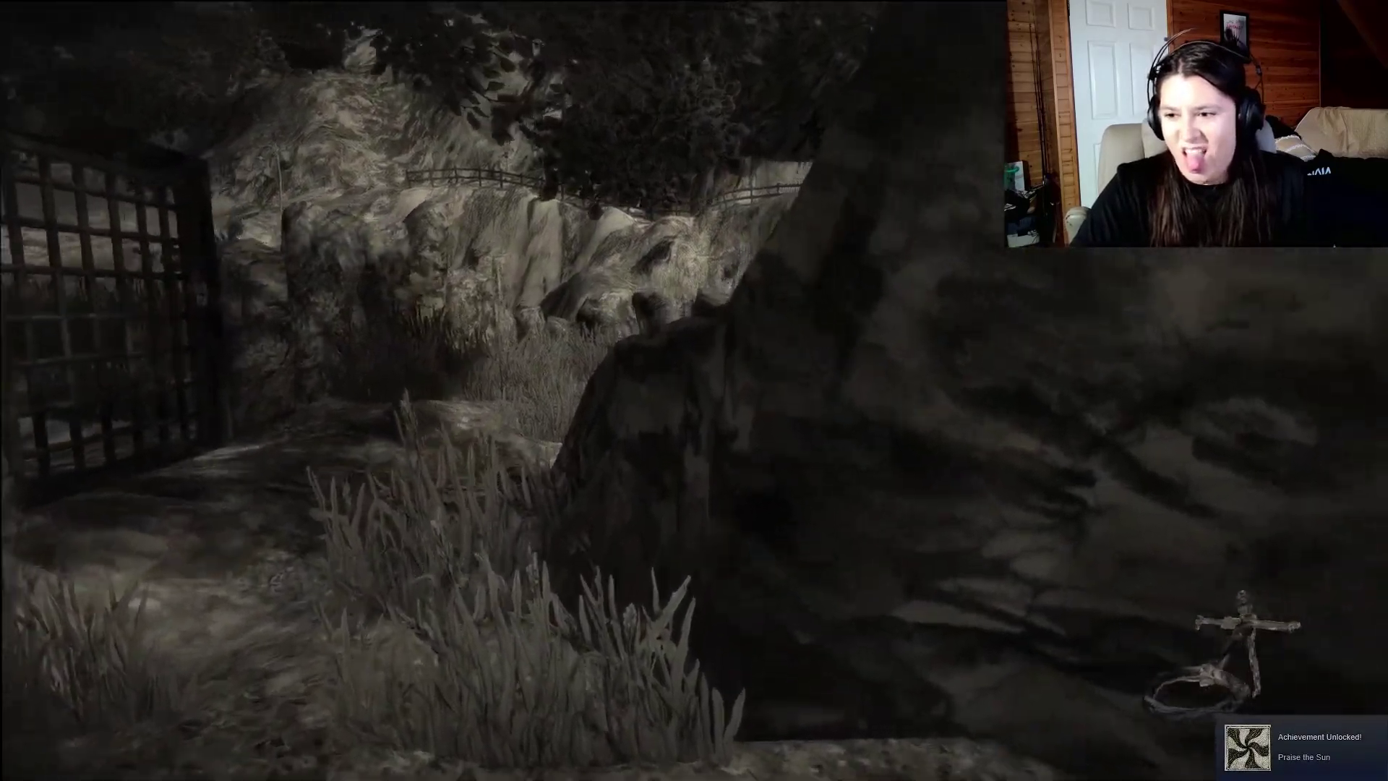
{"action": "key", "text": "w"}
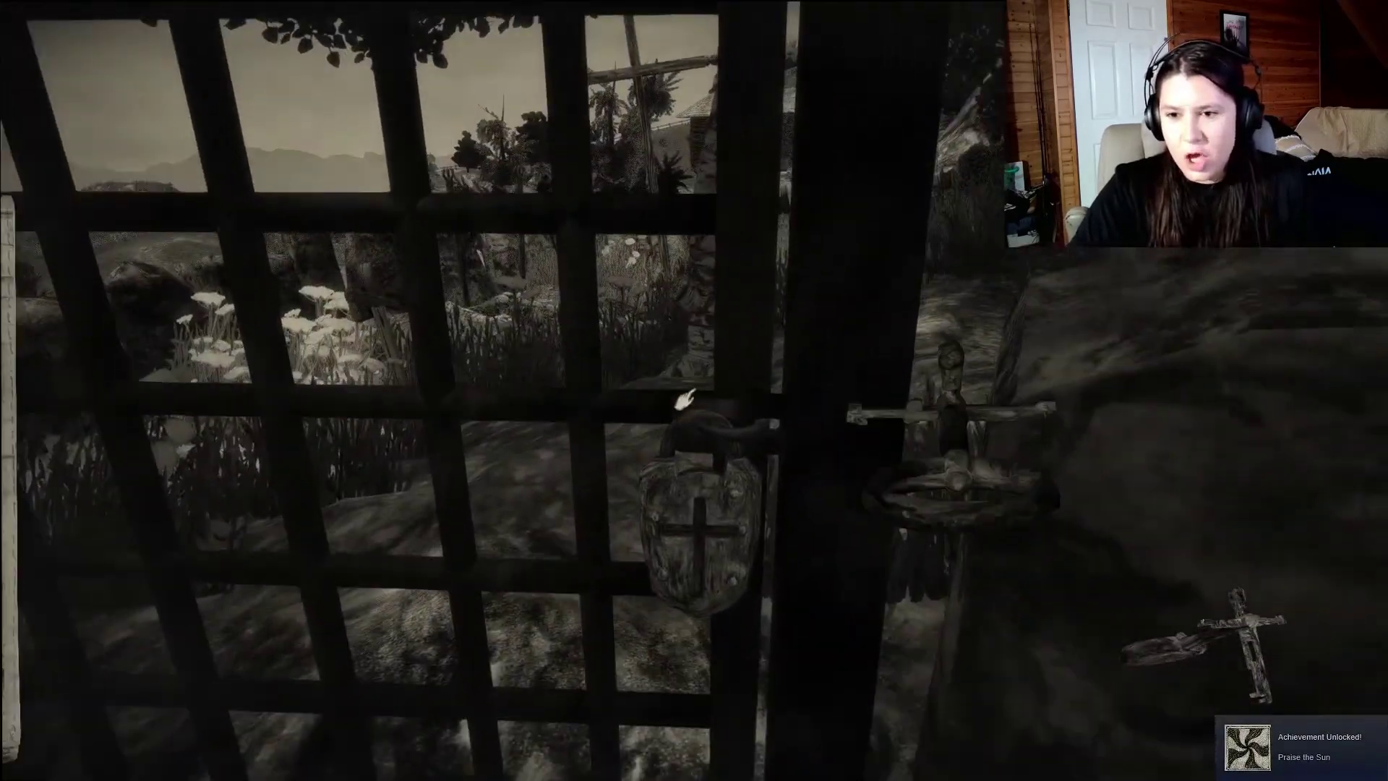
{"action": "key", "text": "e"}
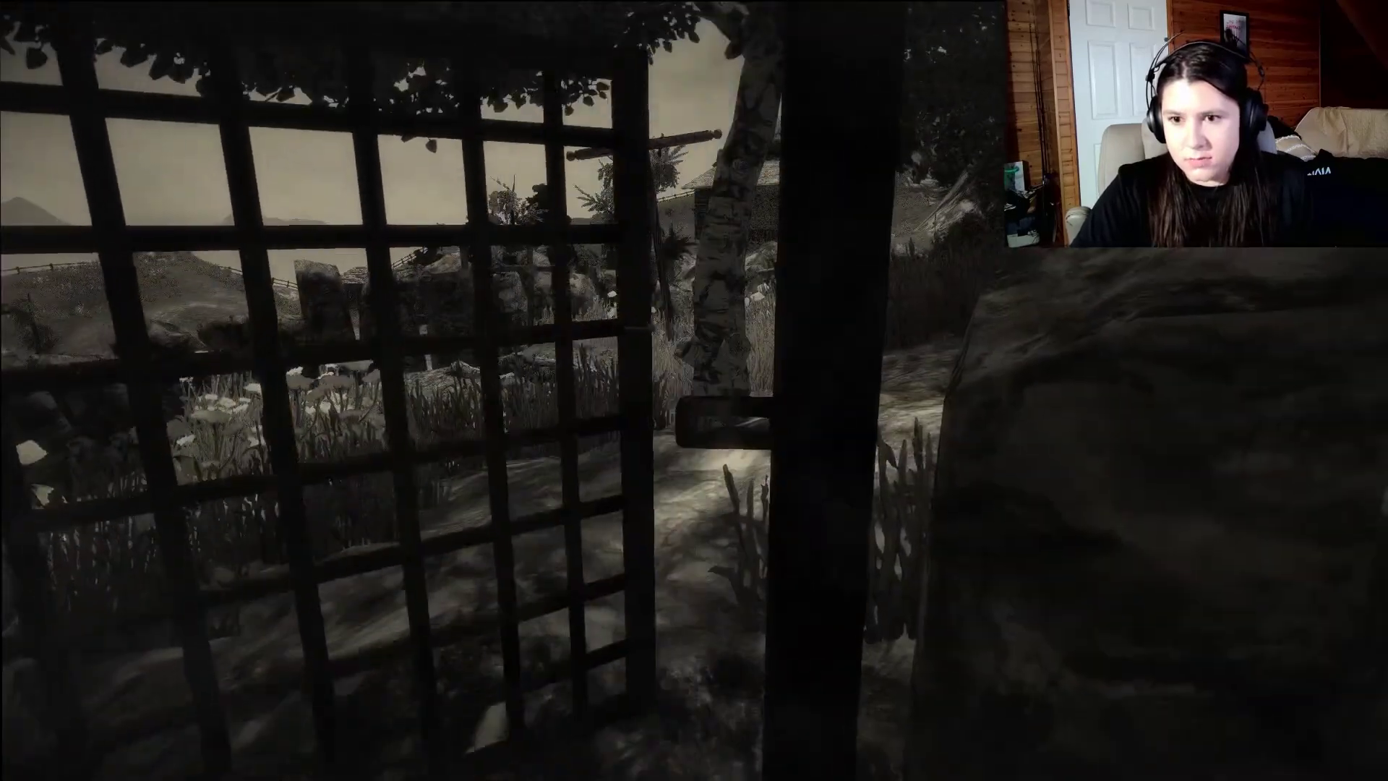
{"action": "key", "text": "Tab"}
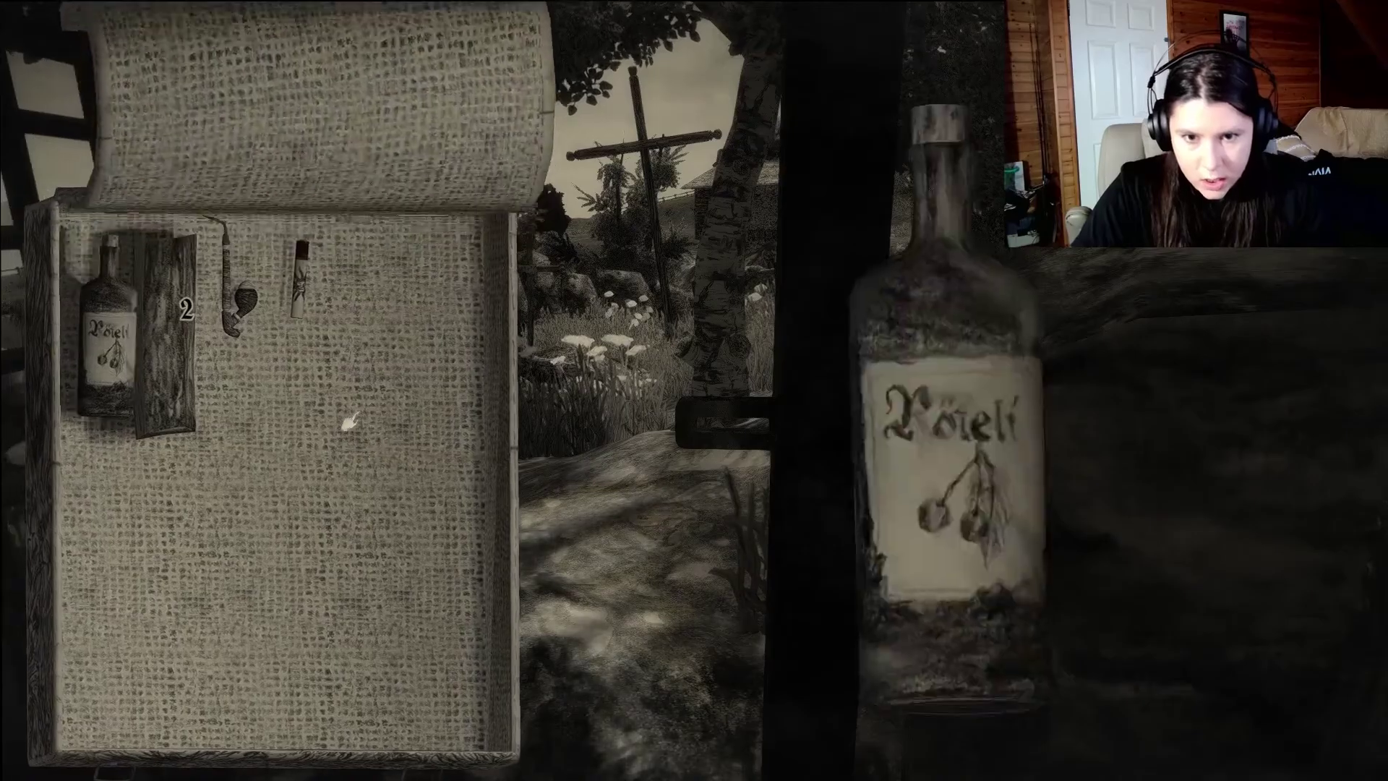
{"action": "key", "text": "Tab"}
{"action": "key", "text": "w"}
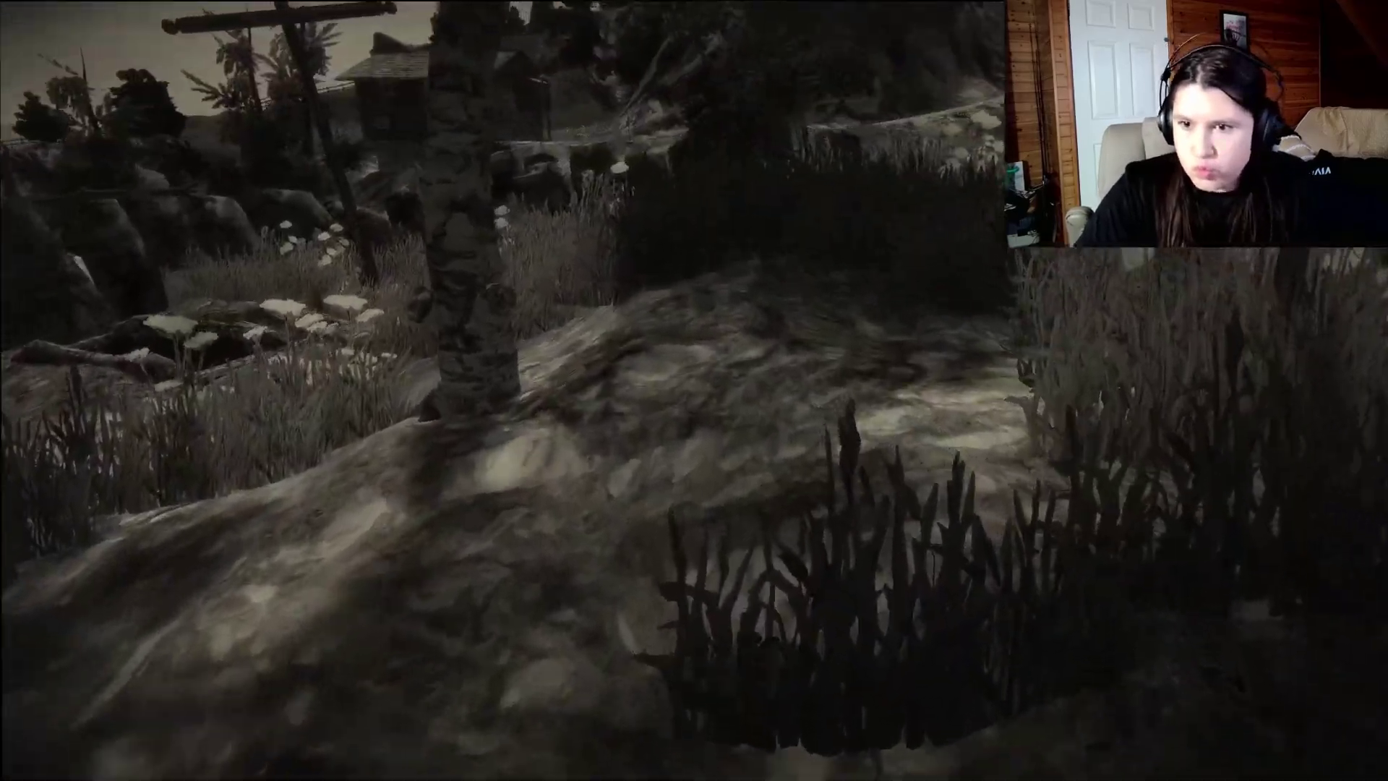
{"action": "key", "text": "w"}
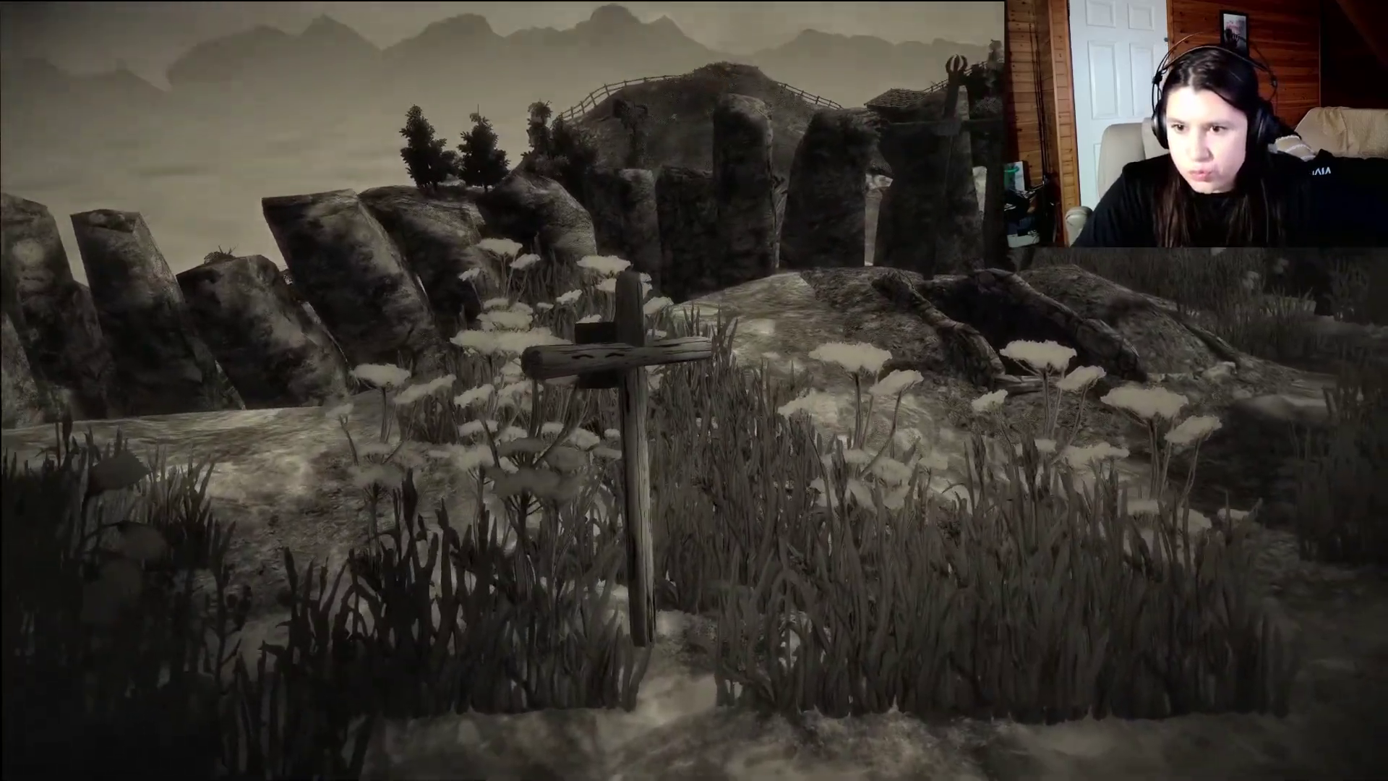
{"action": "key", "text": "w"}
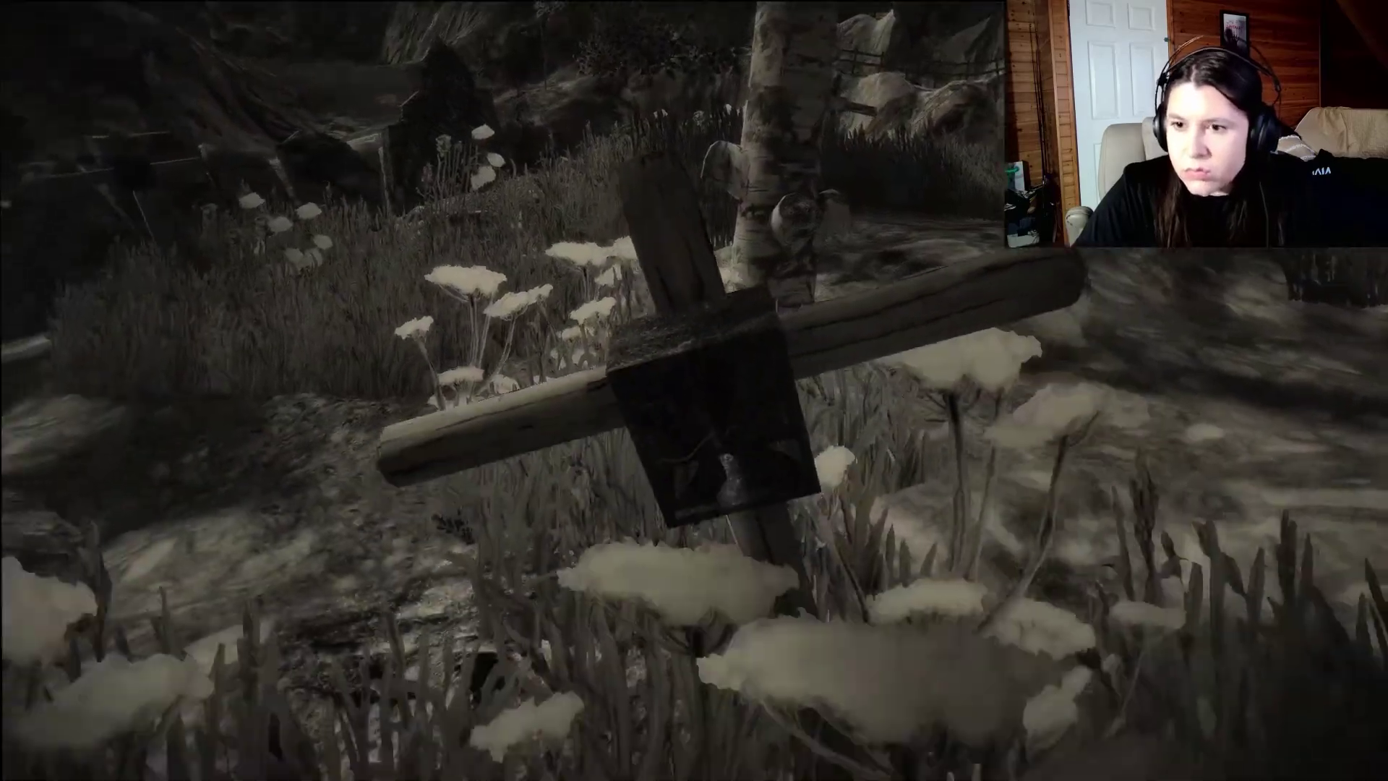
{"action": "key", "text": "s"}
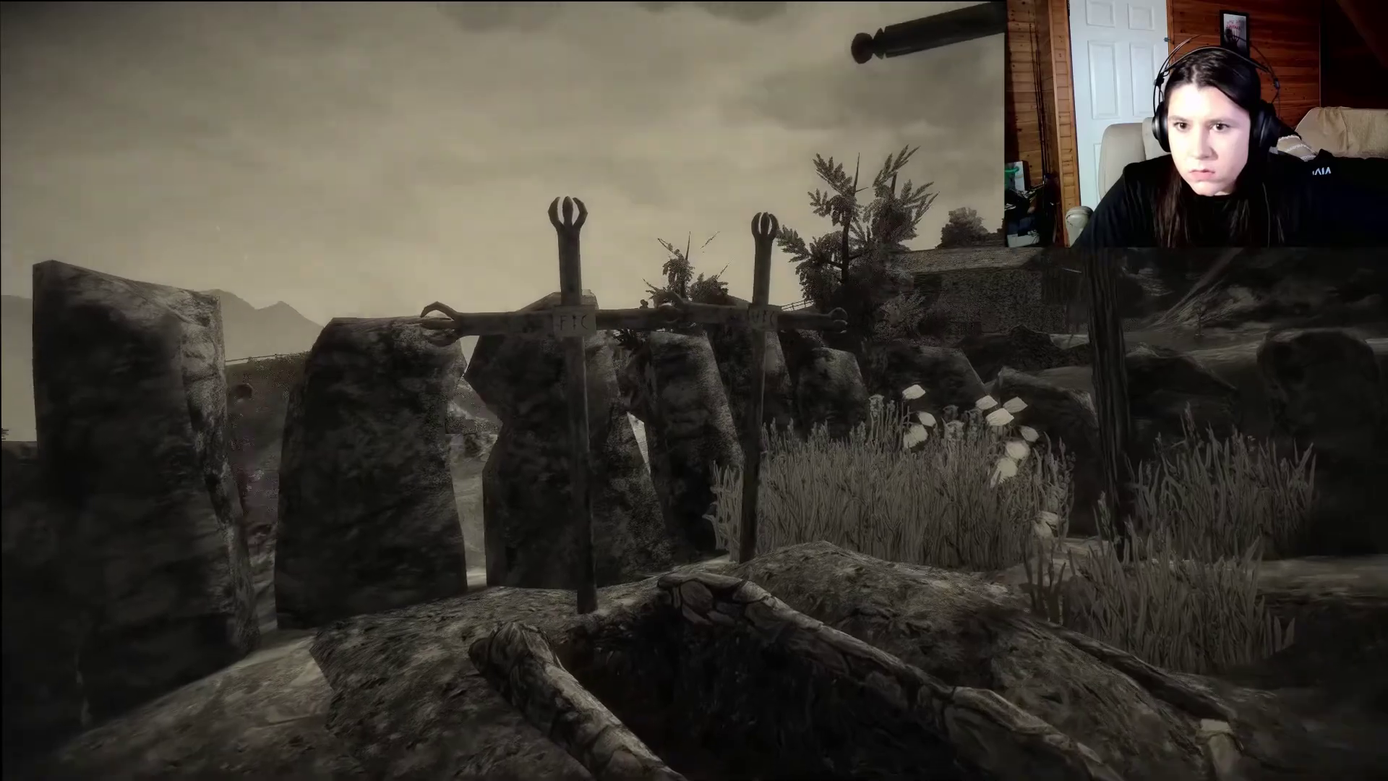
{"action": "key", "text": "w"}
{"action": "key", "text": "e"}
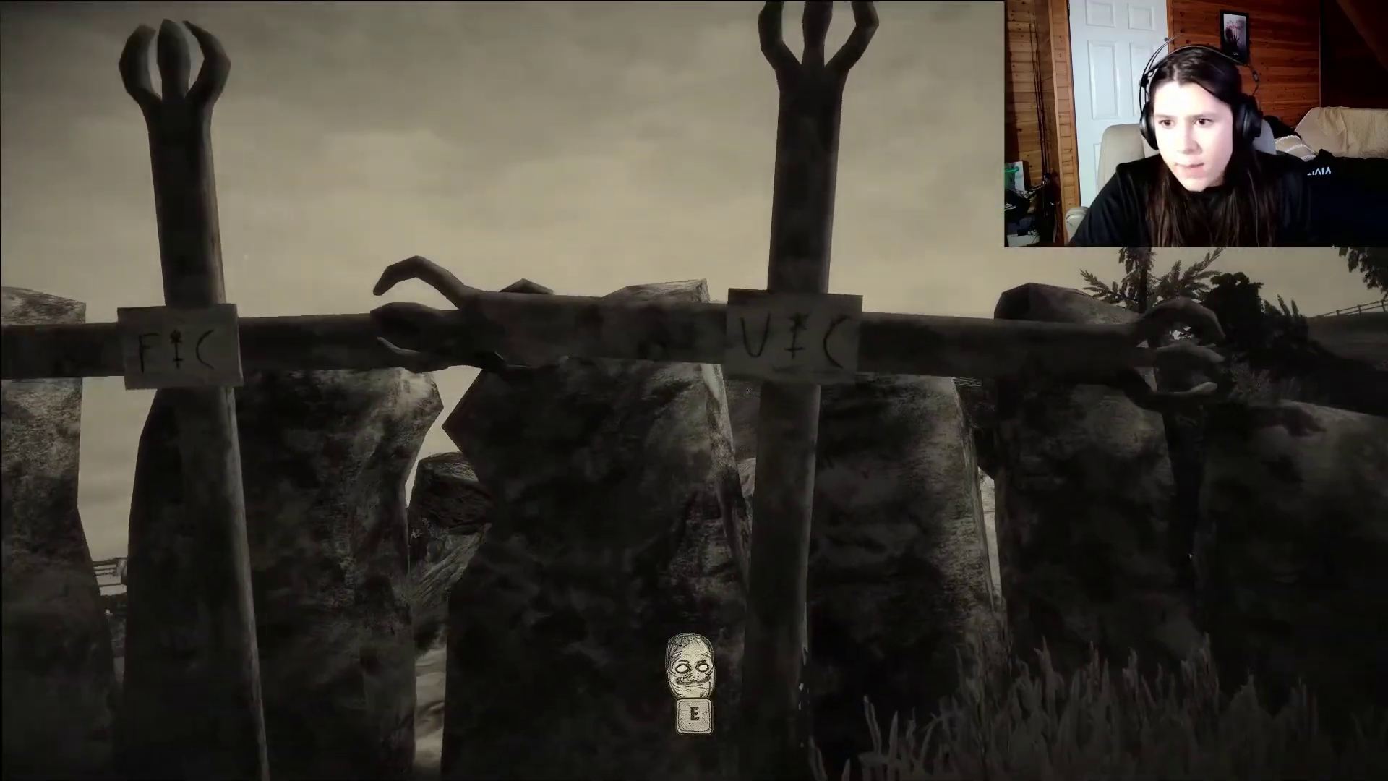
{"action": "key", "text": "e"}
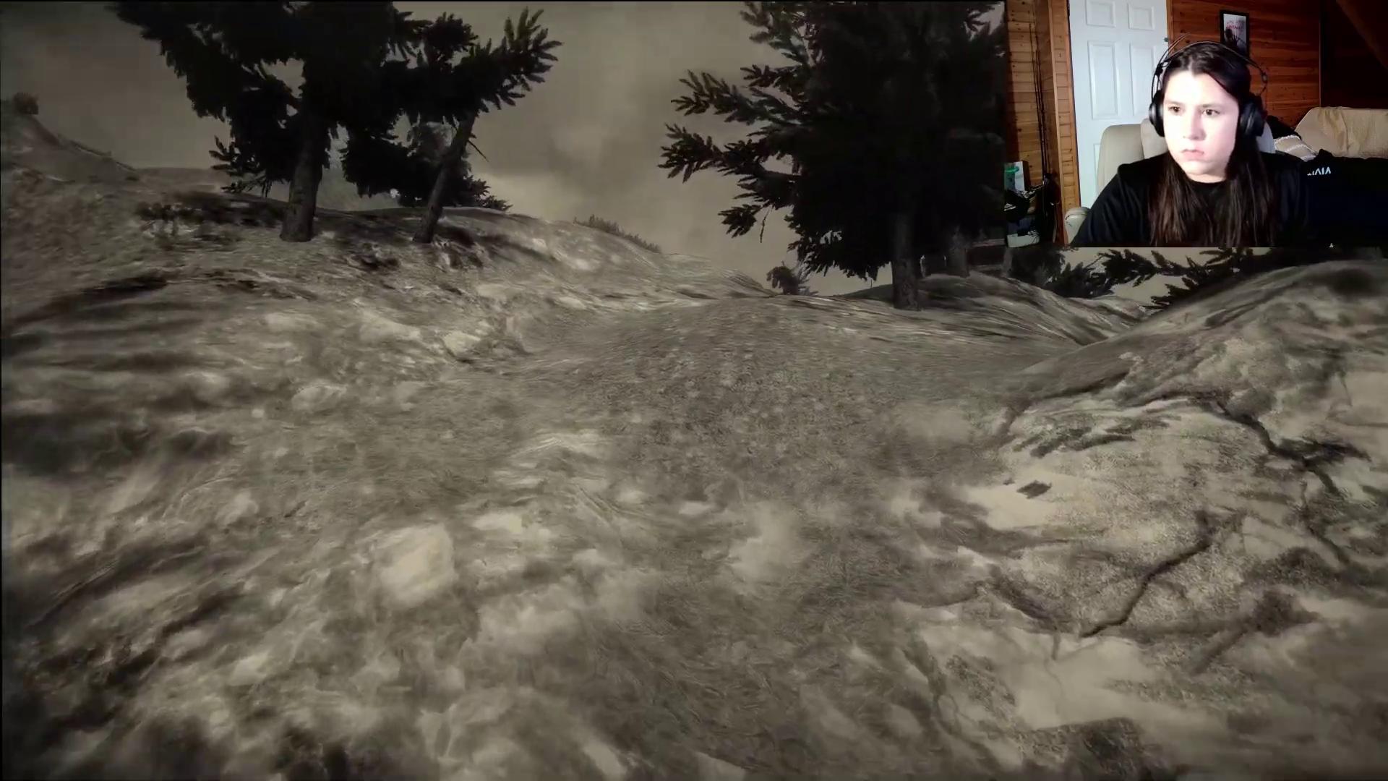
{"action": "key", "text": "w"}
{"action": "key", "text": "w"}
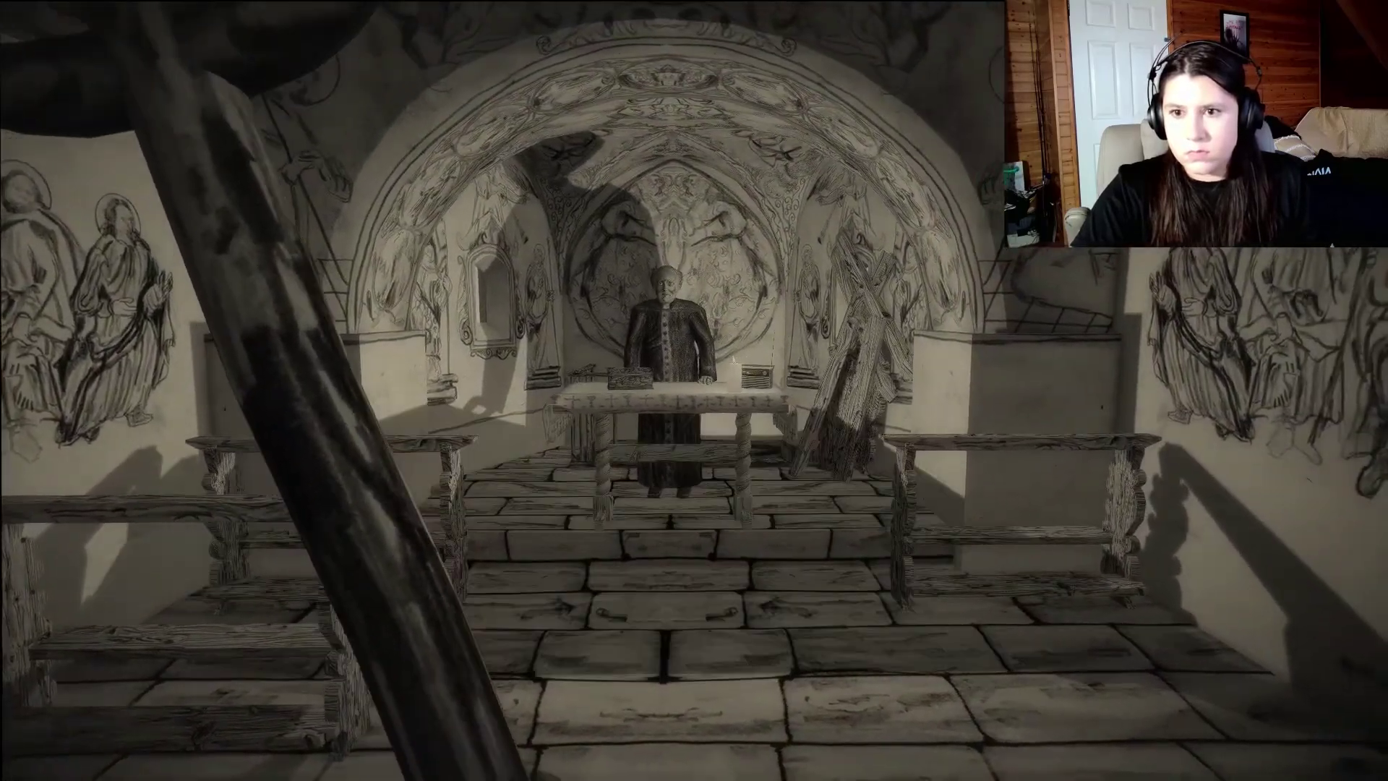
{"action": "key", "text": "w"}
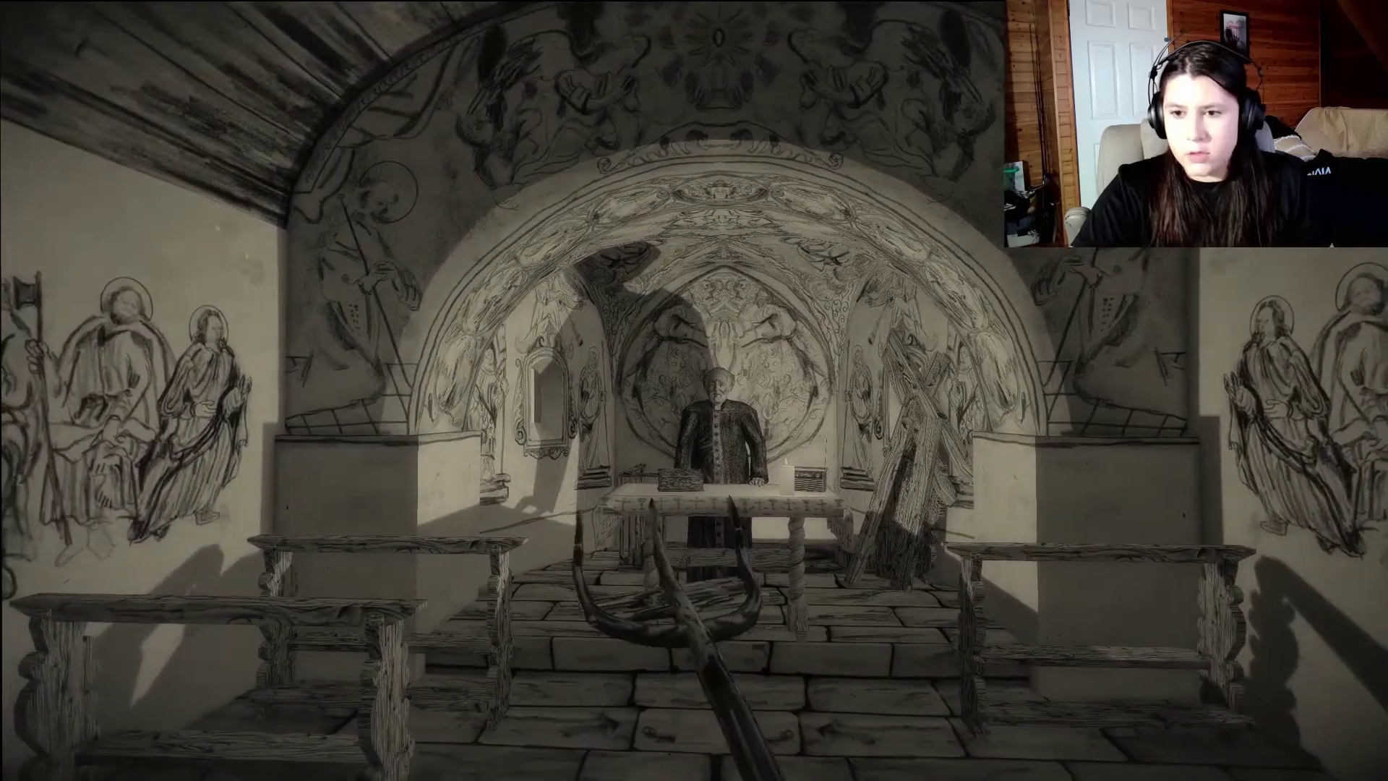
{"action": "left_click", "coordinate": [695, 392]}
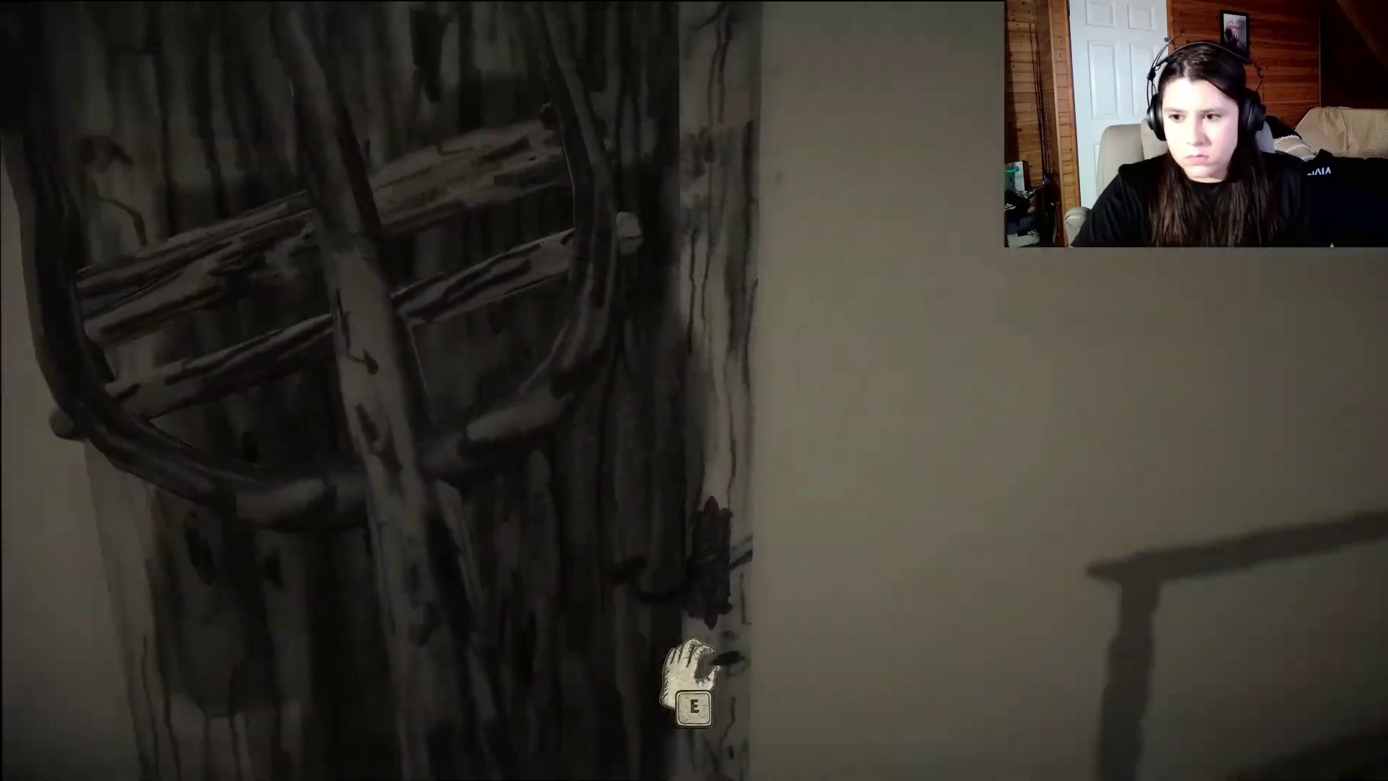
{"action": "key", "text": "e"}
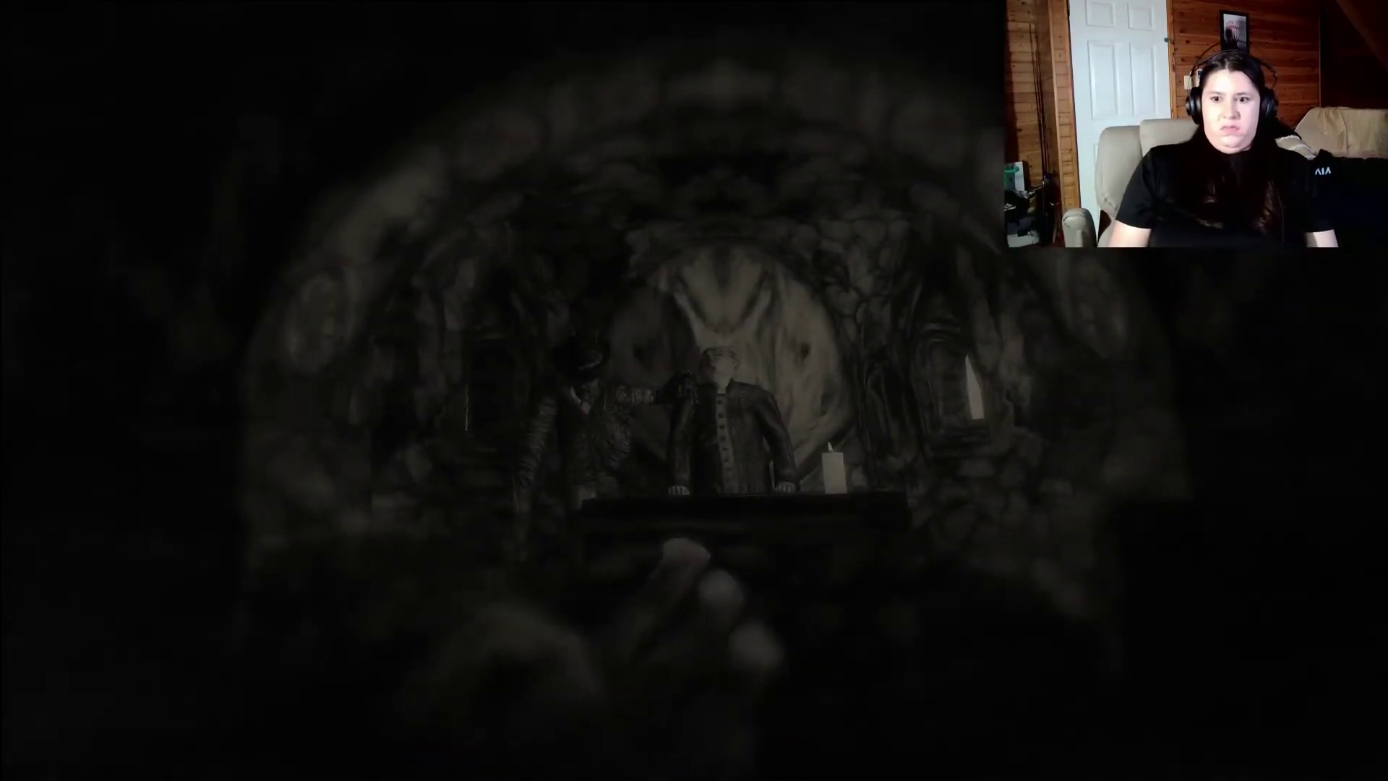
{"action": "key", "text": "e"}
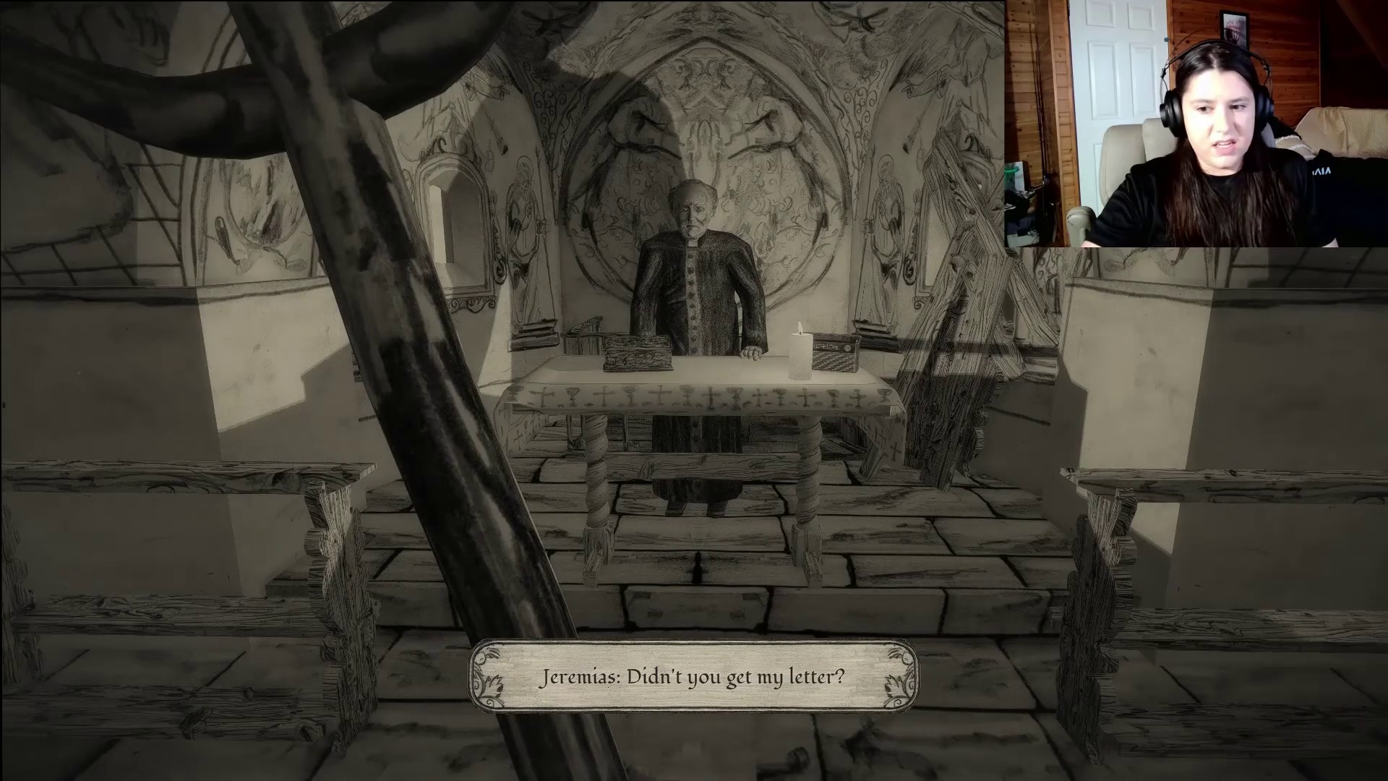
{"action": "key", "text": "w"}
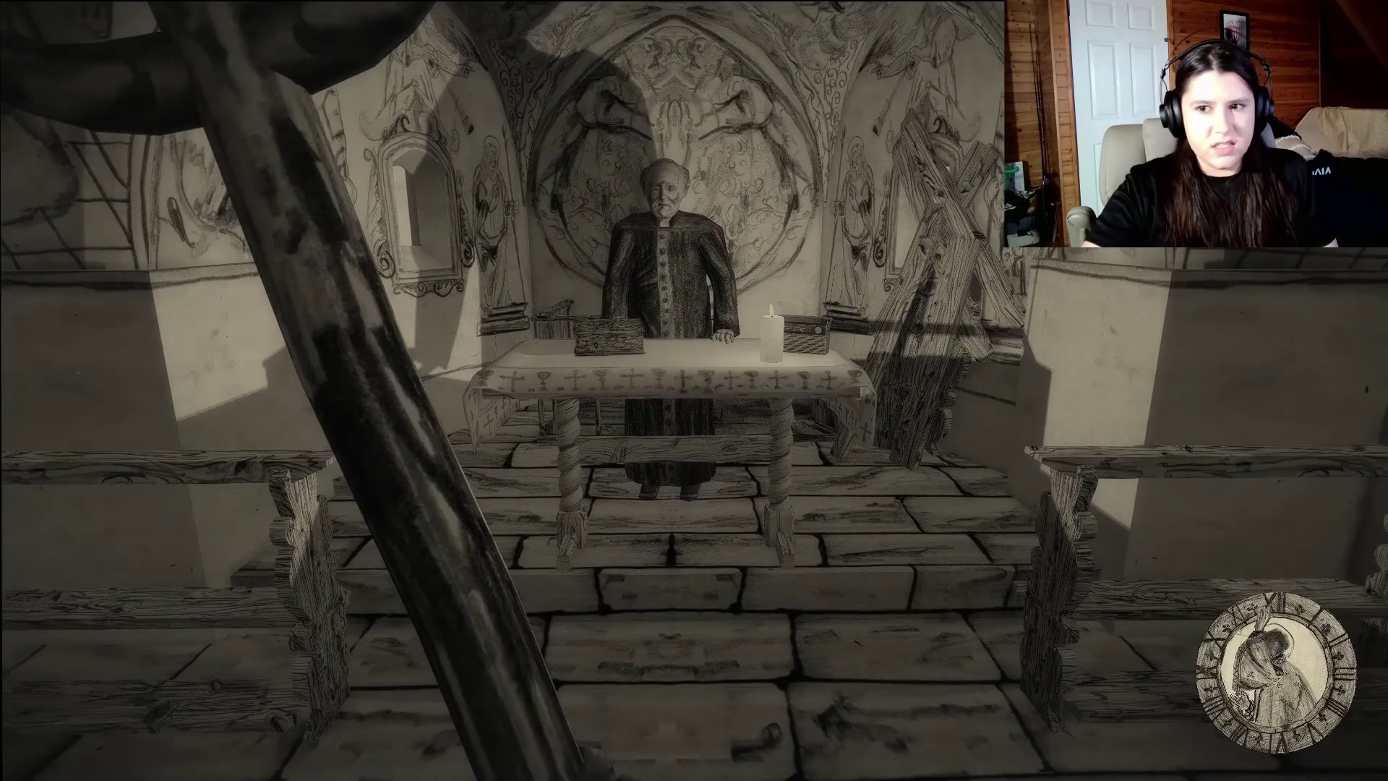
{"action": "key", "text": "w"}
{"action": "key", "text": "w"}
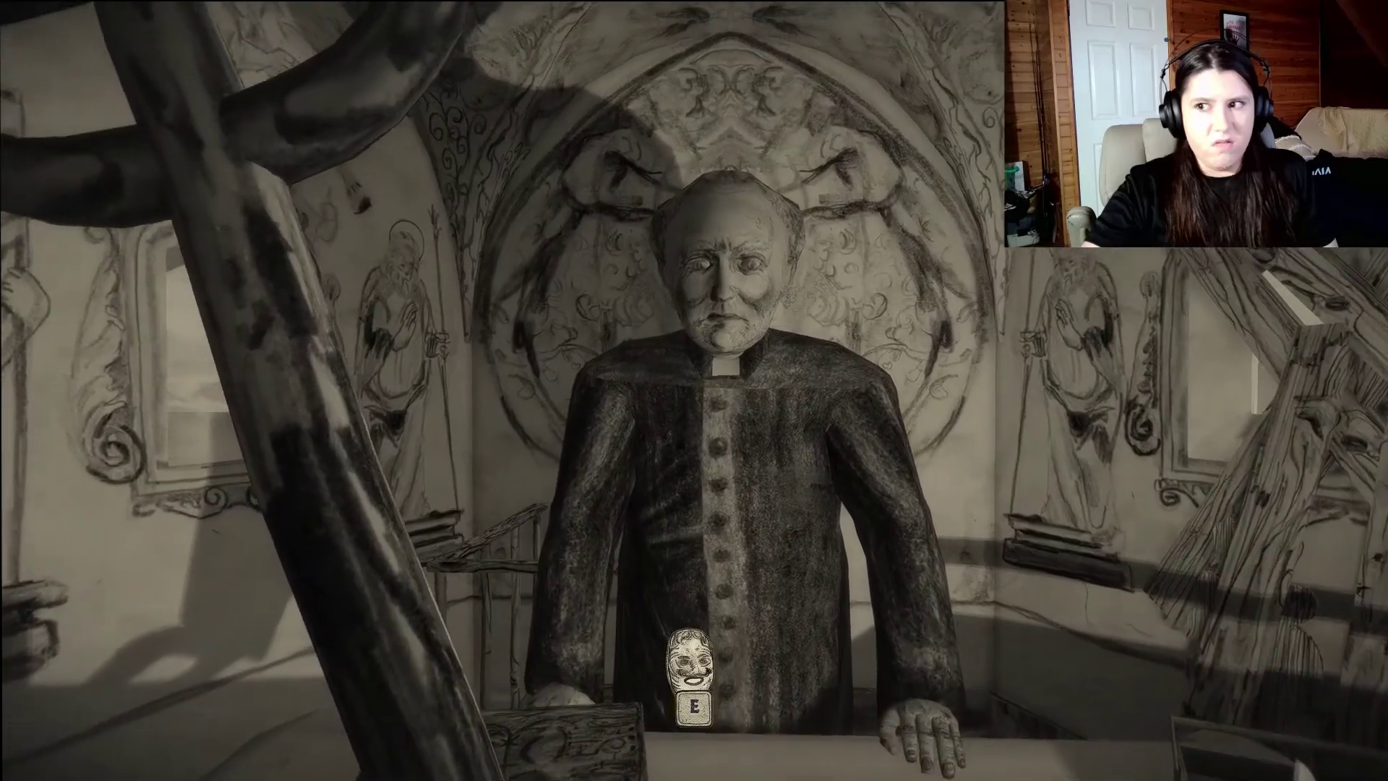
{"action": "key", "text": "e"}
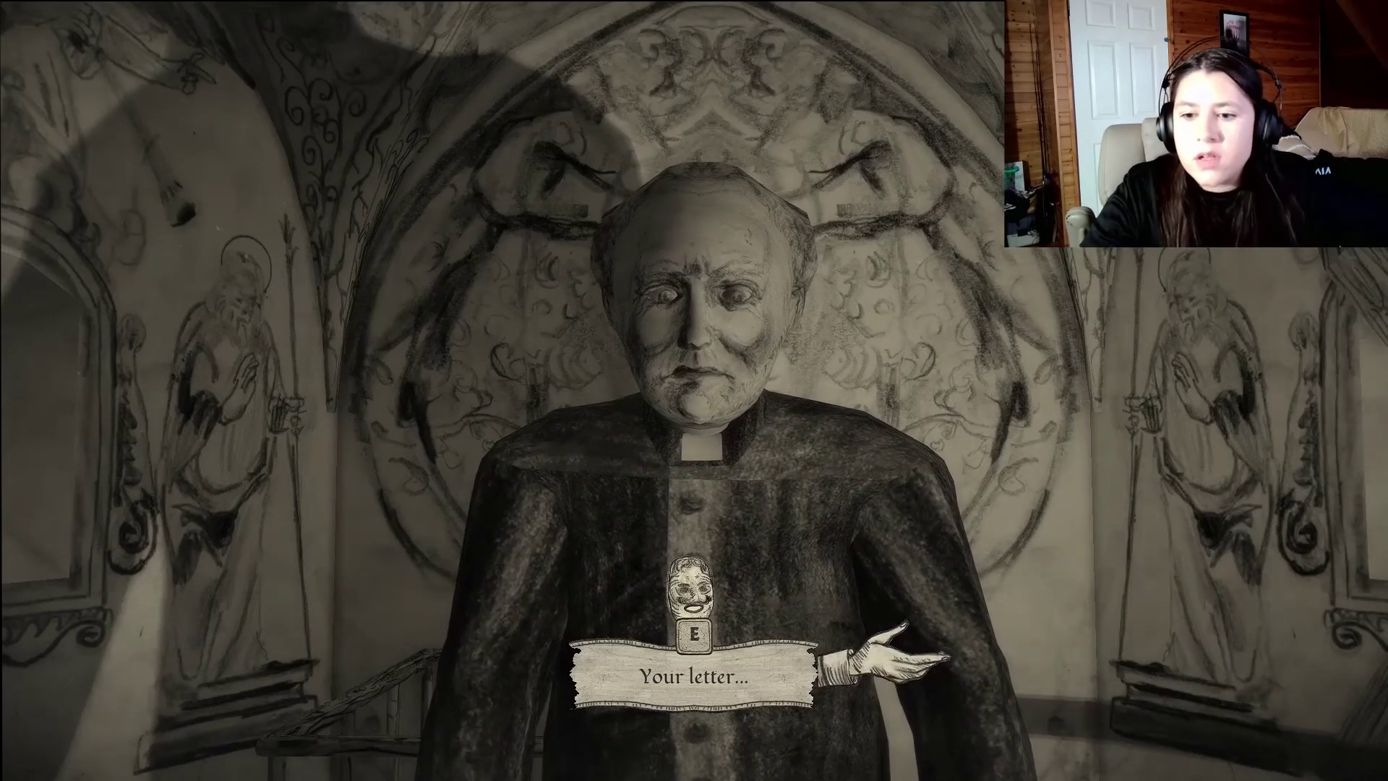
{"action": "key", "text": "e"}
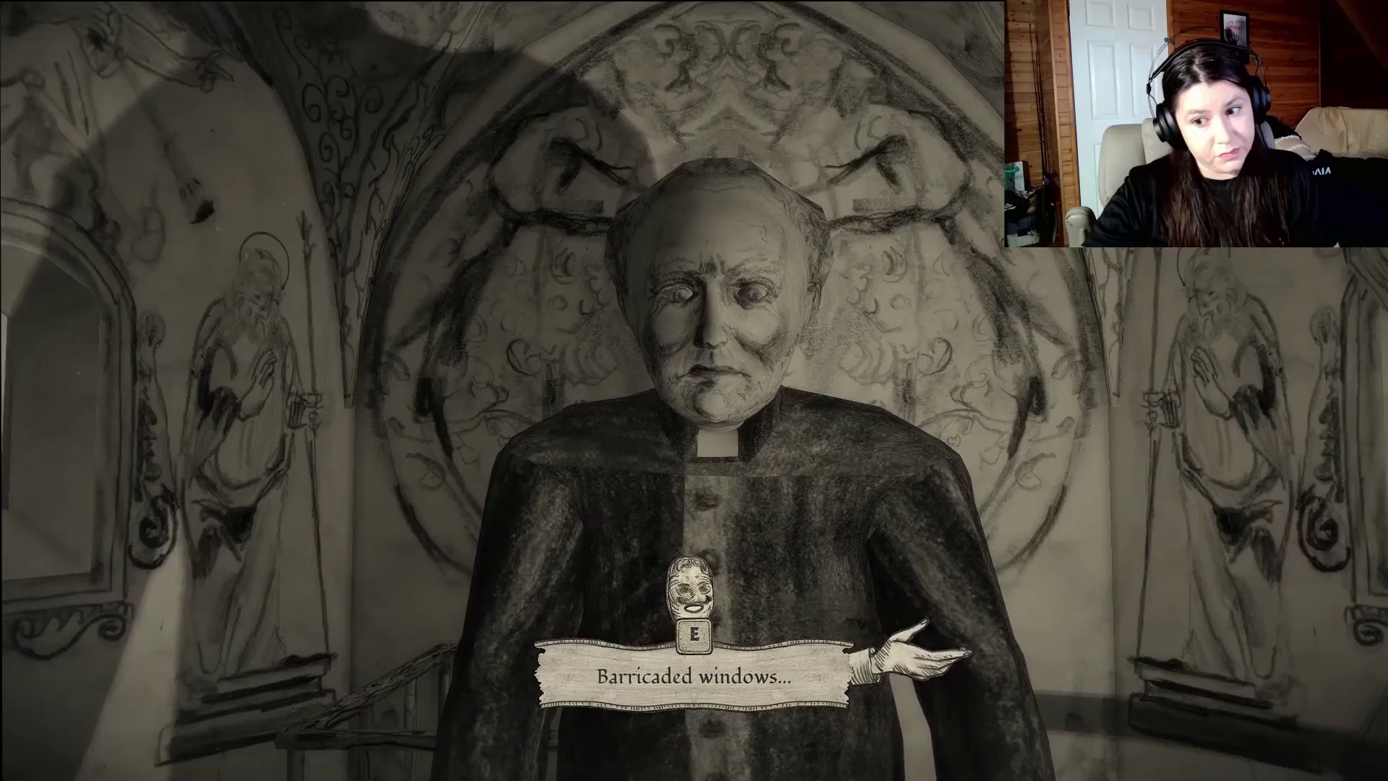
{"action": "key", "text": "e"}
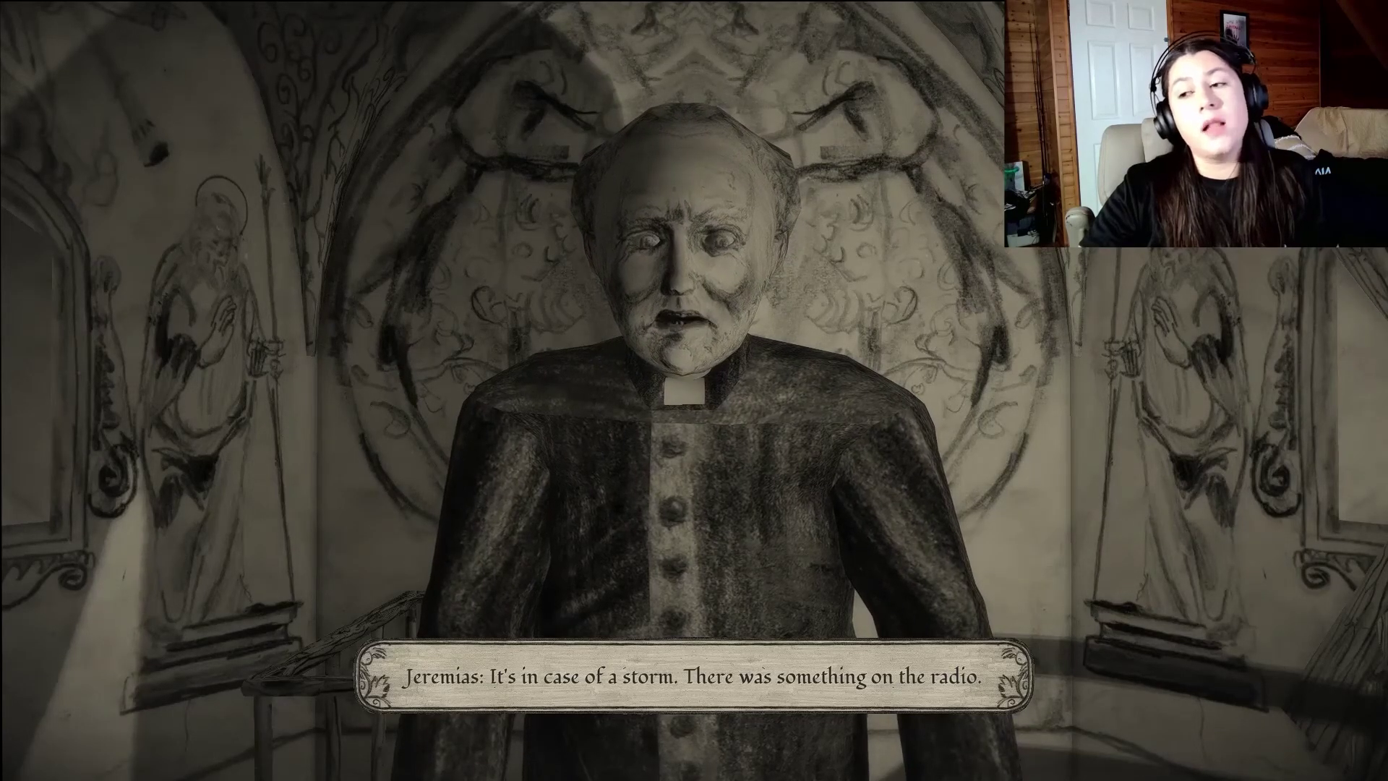
{"action": "key", "text": "e"}
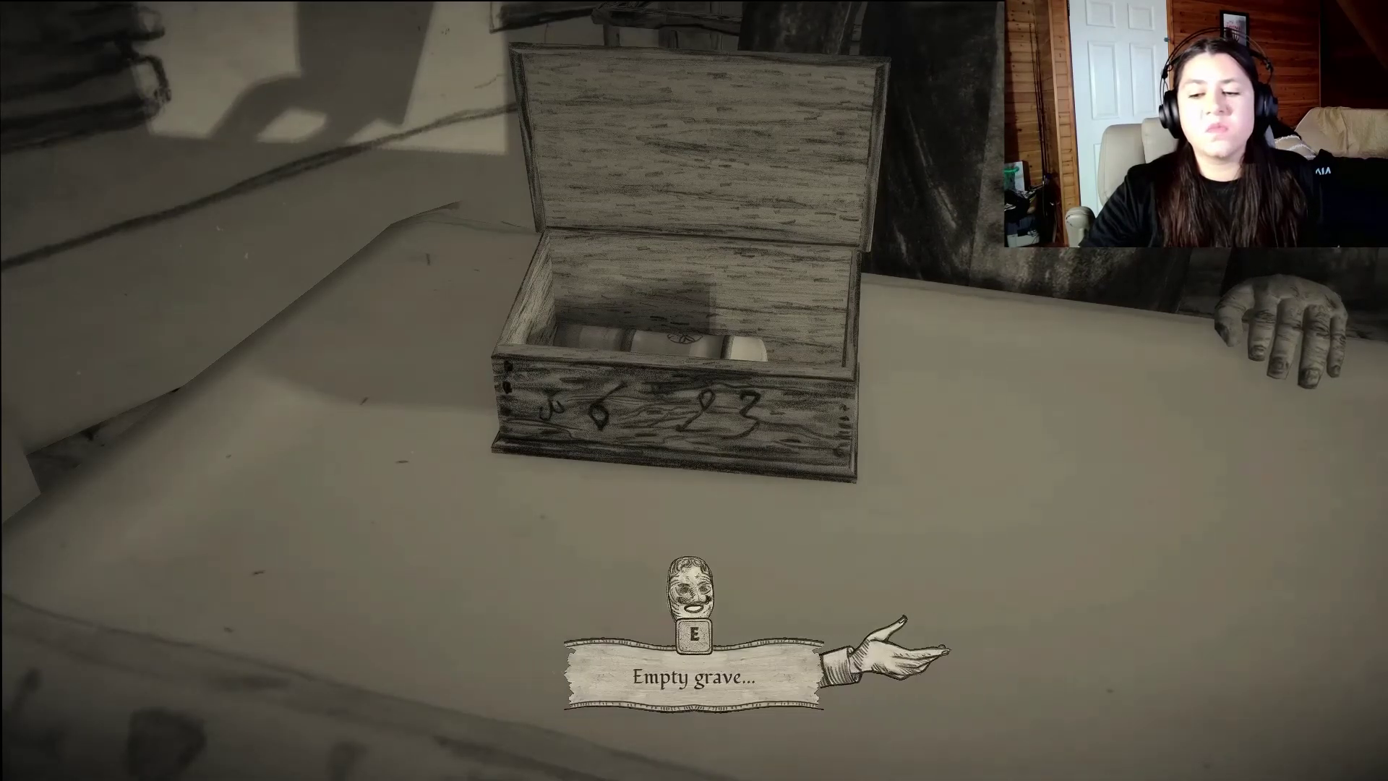
{"action": "key", "text": "e"}
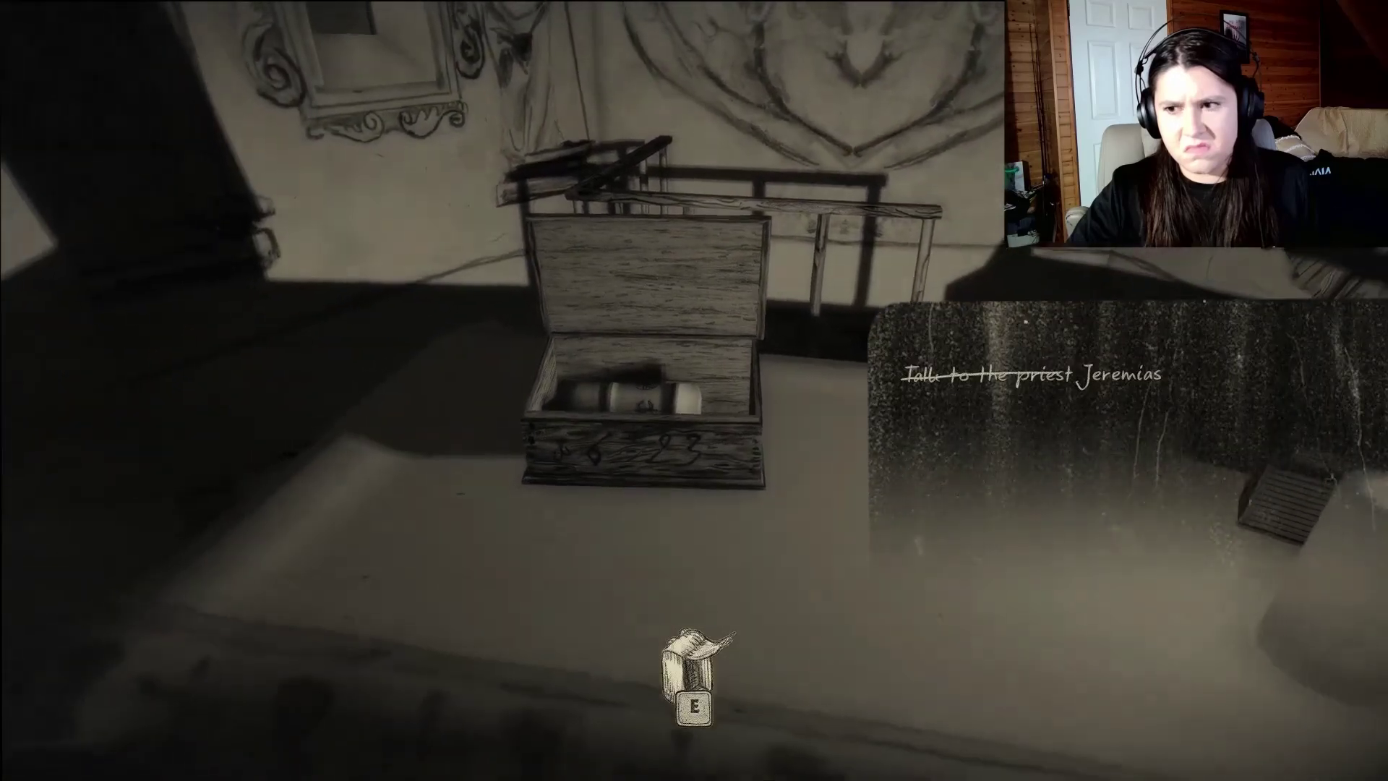
{"action": "key", "text": "e"}
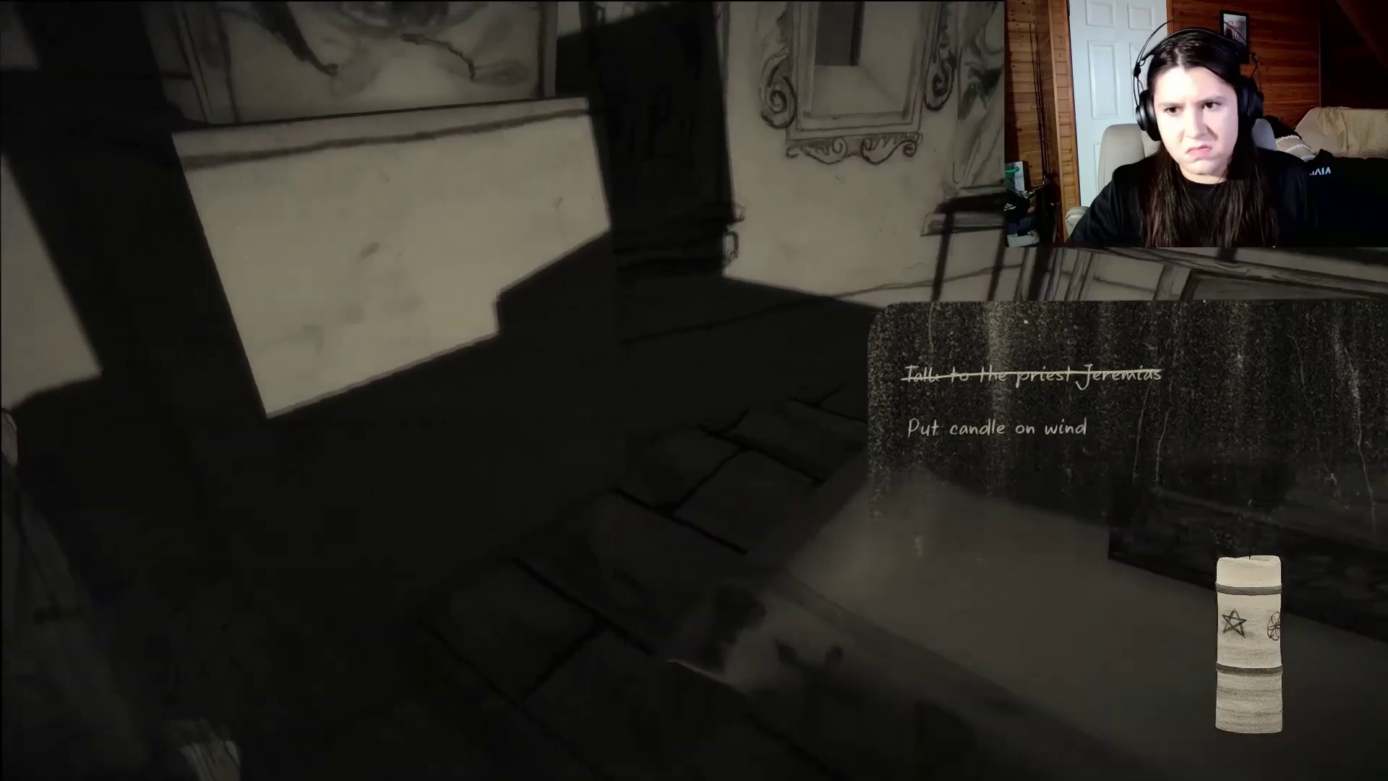
{"action": "key", "text": "e"}
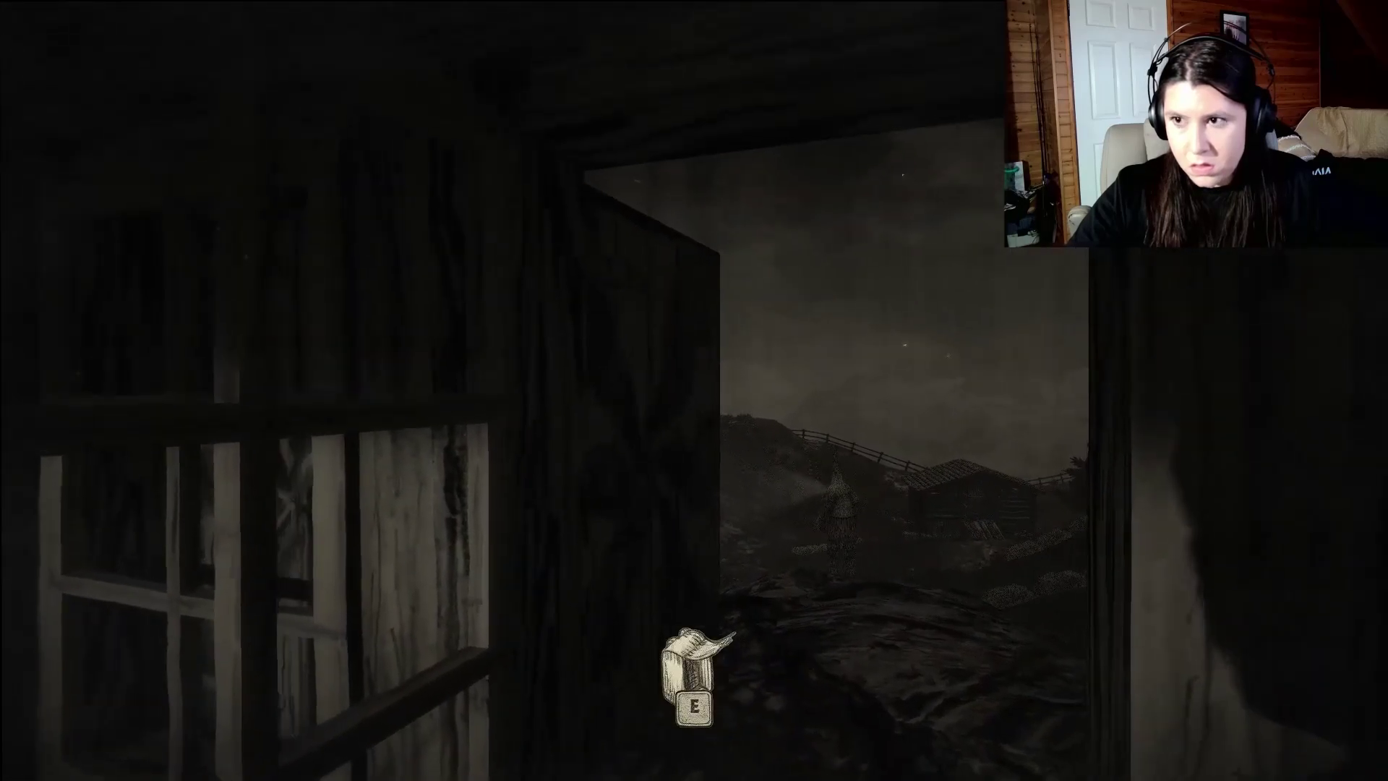
{"action": "key", "text": "e"}
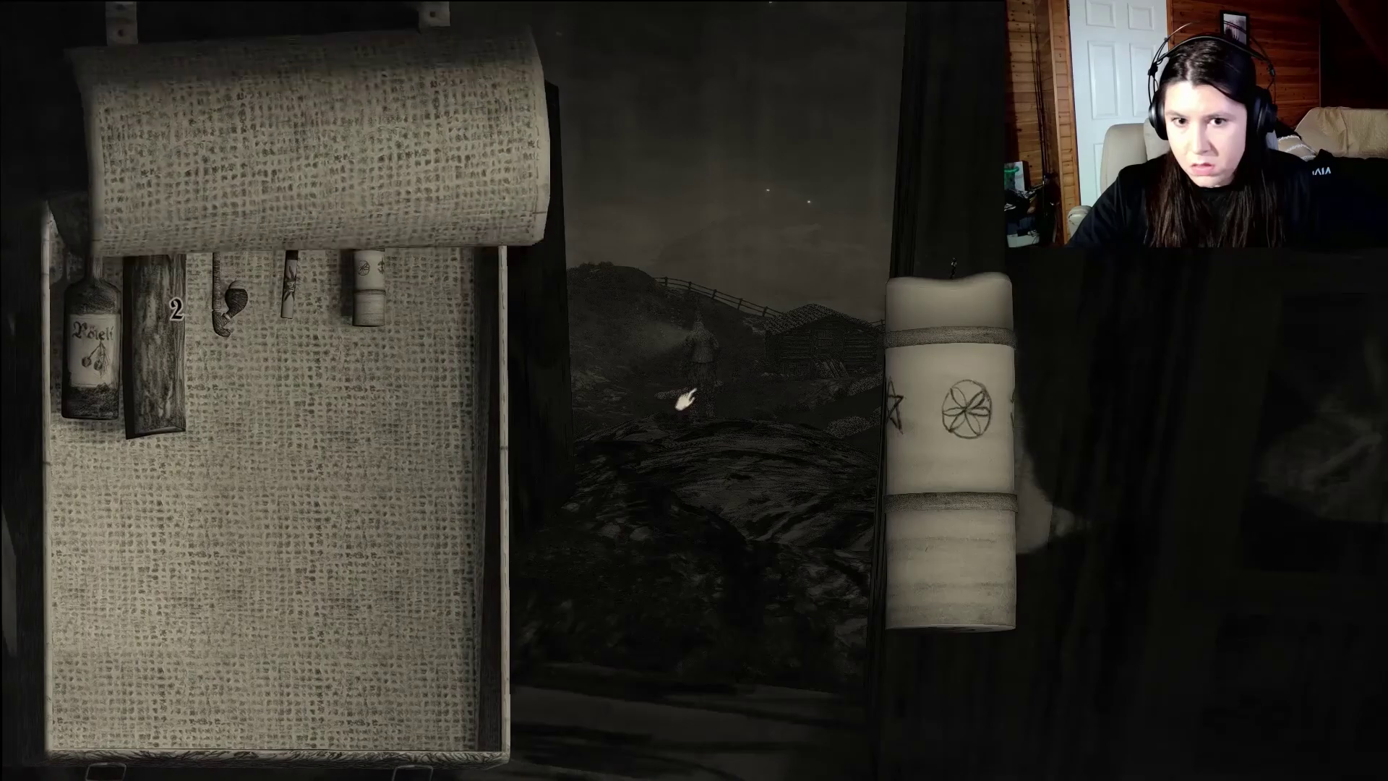
{"action": "key", "text": "Tab"}
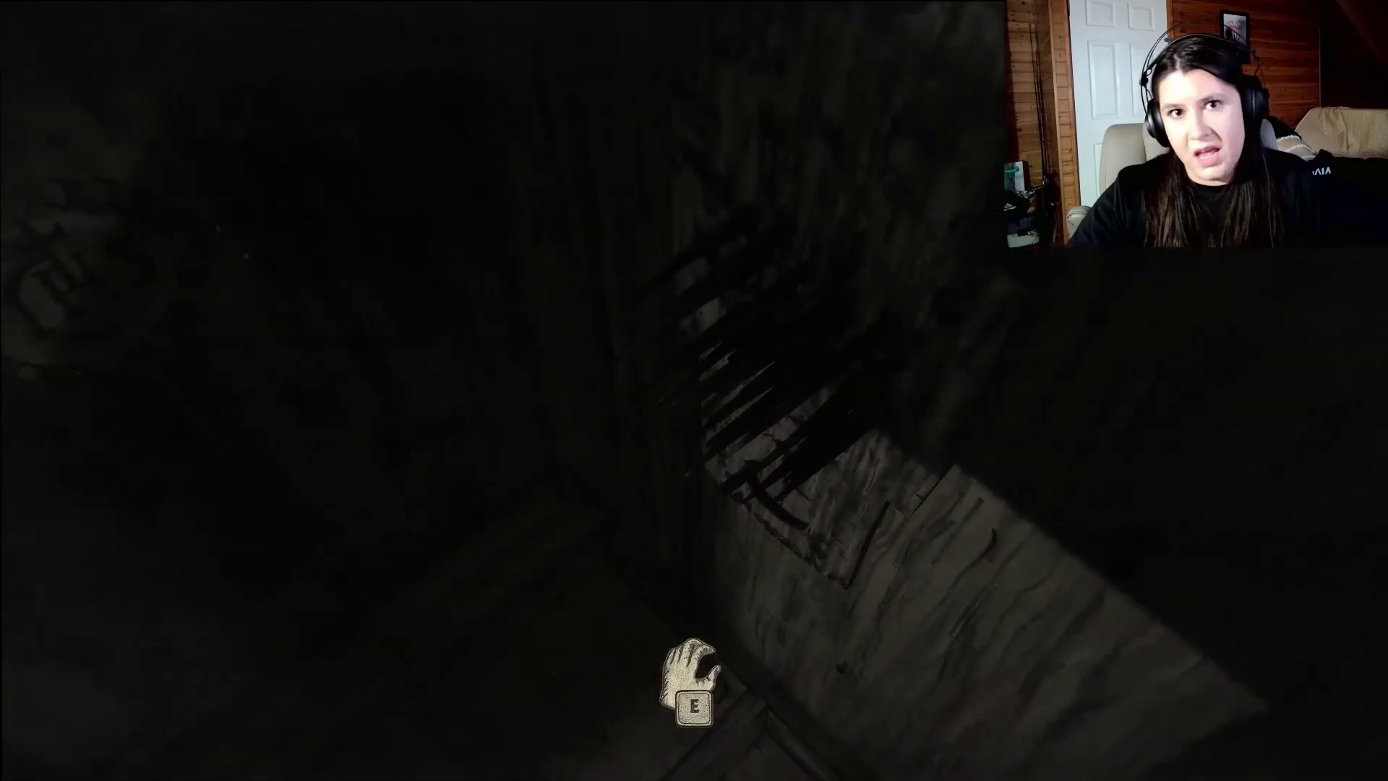
{"action": "key", "text": "e"}
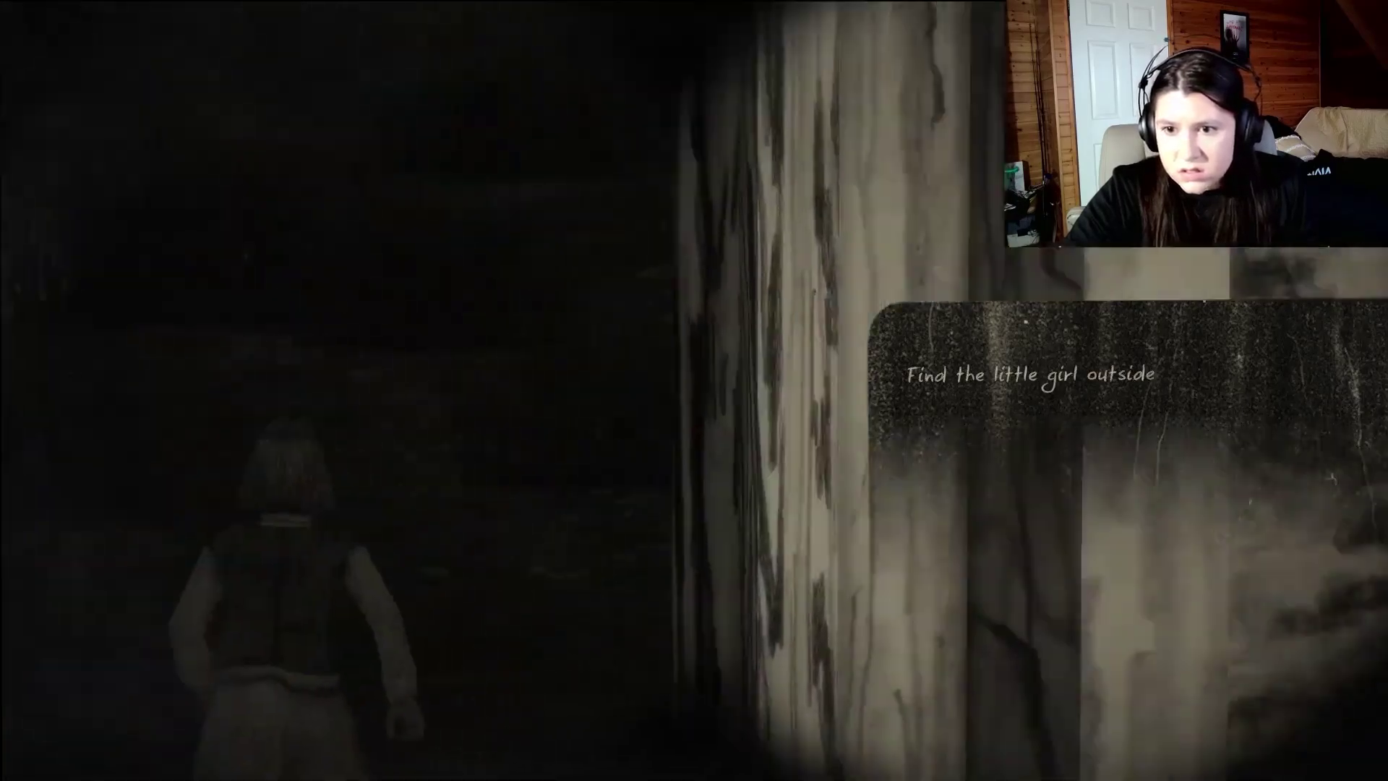
{"action": "key", "text": "w"}
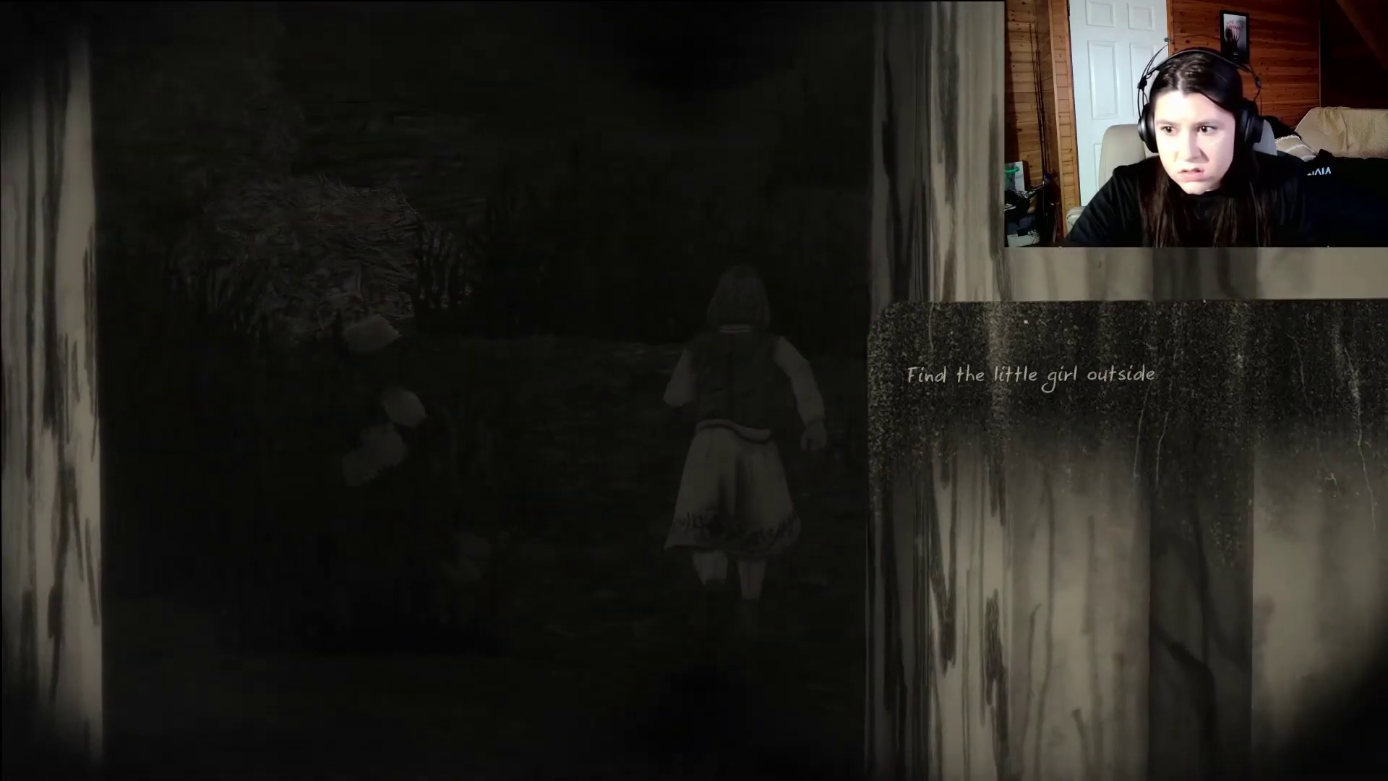